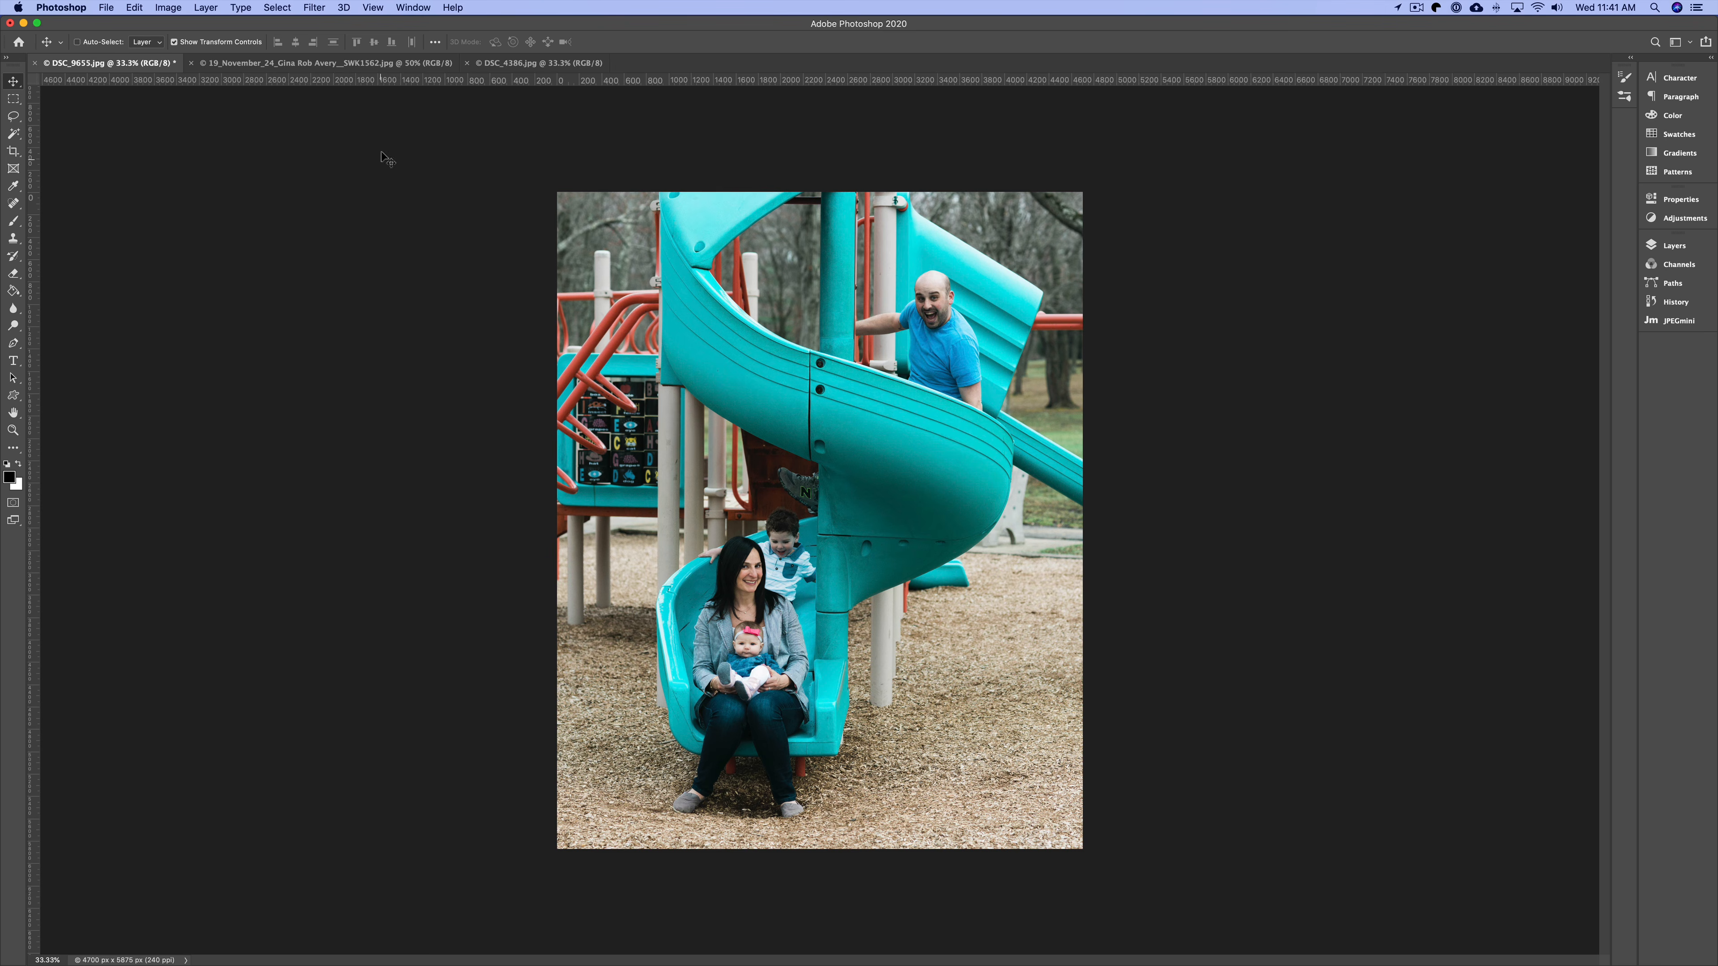
Open the Filter Gallery on the playground photo with the Stamp sketch filter selected.
left_click(315, 8)
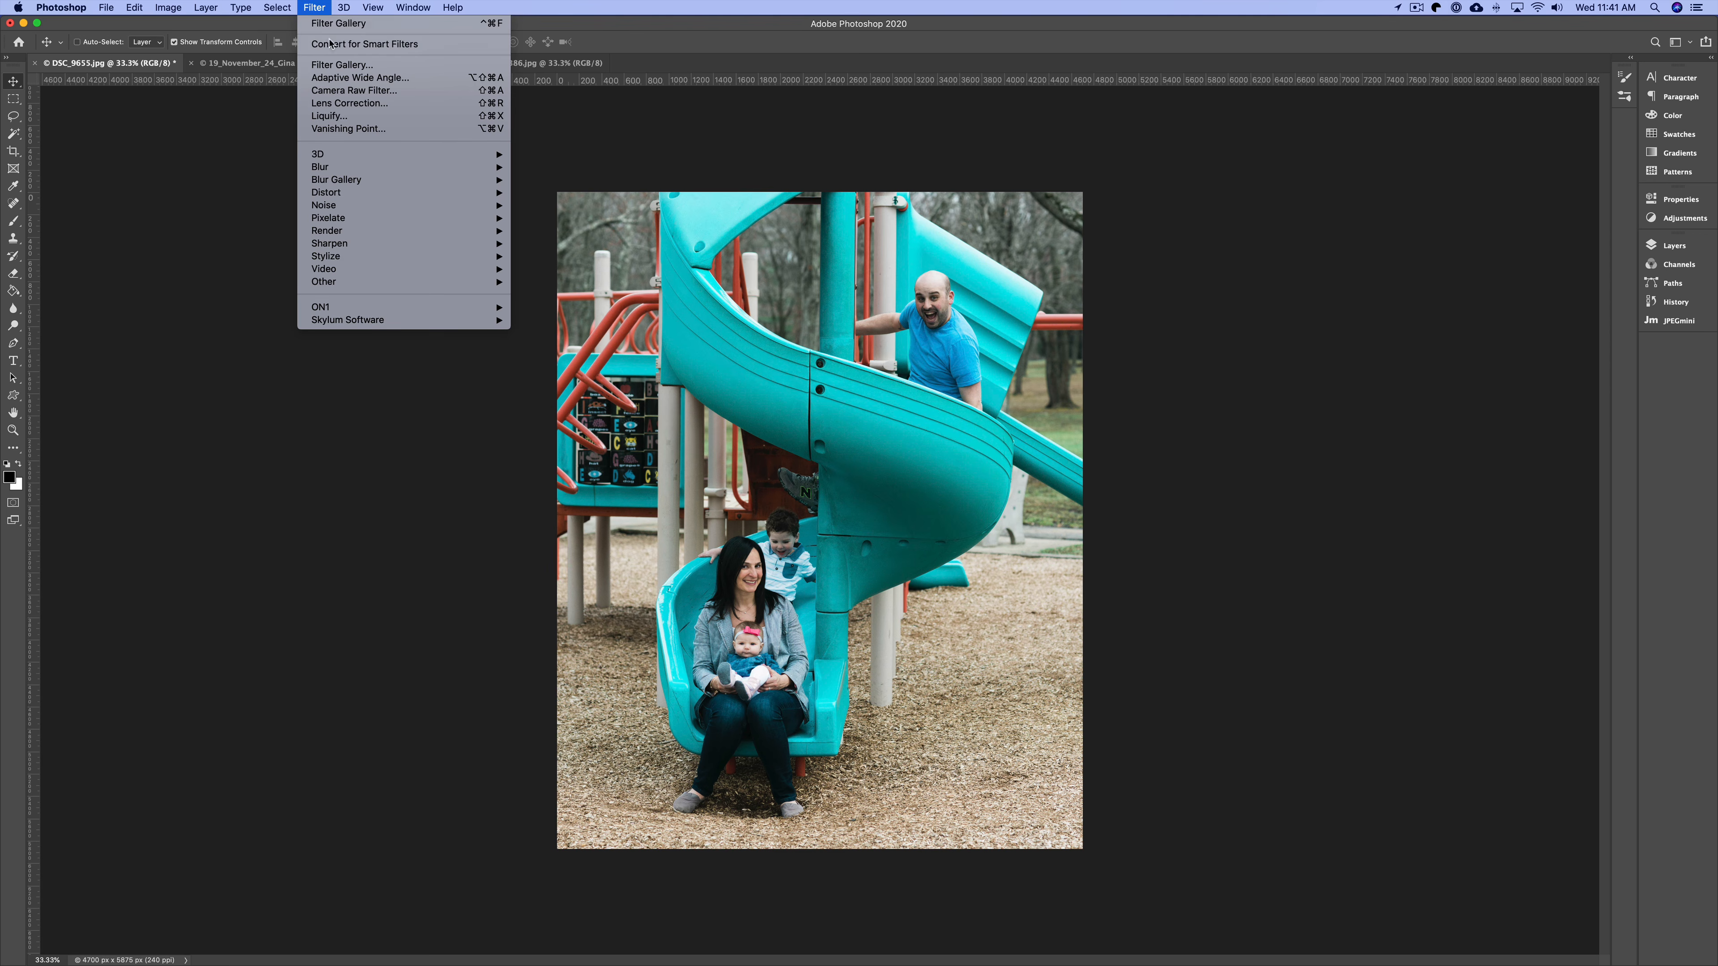
left_click(336, 66)
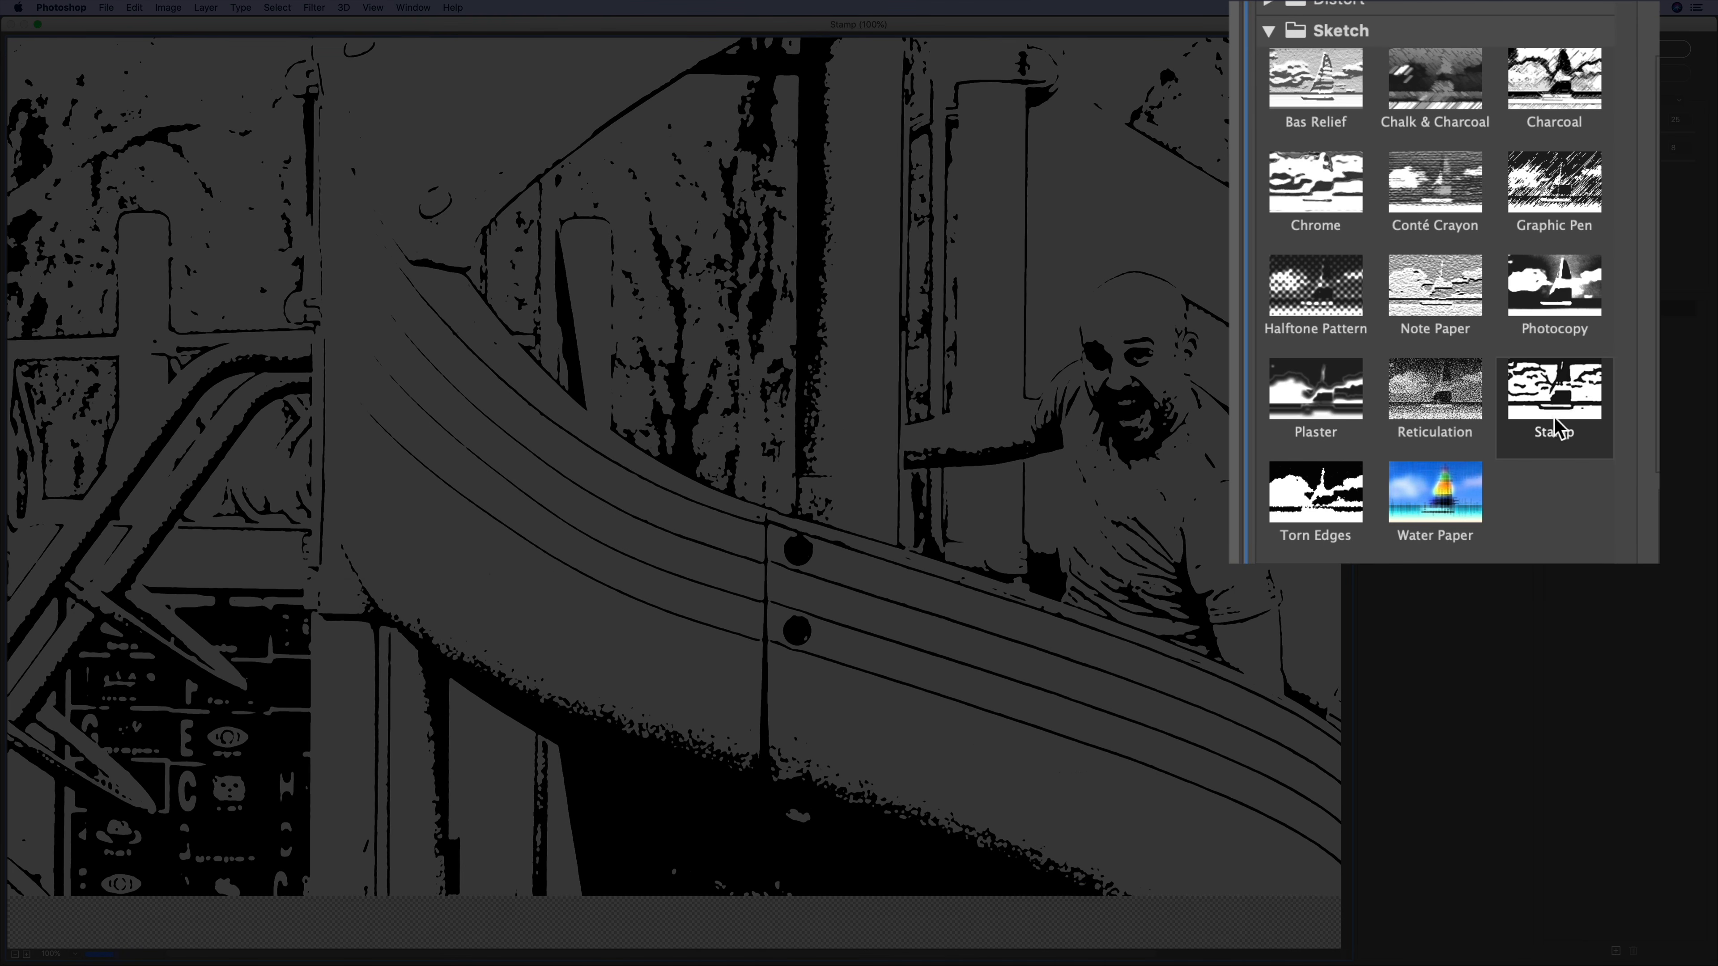
key("super+minus")
key("super+minus")
key("super+minus")
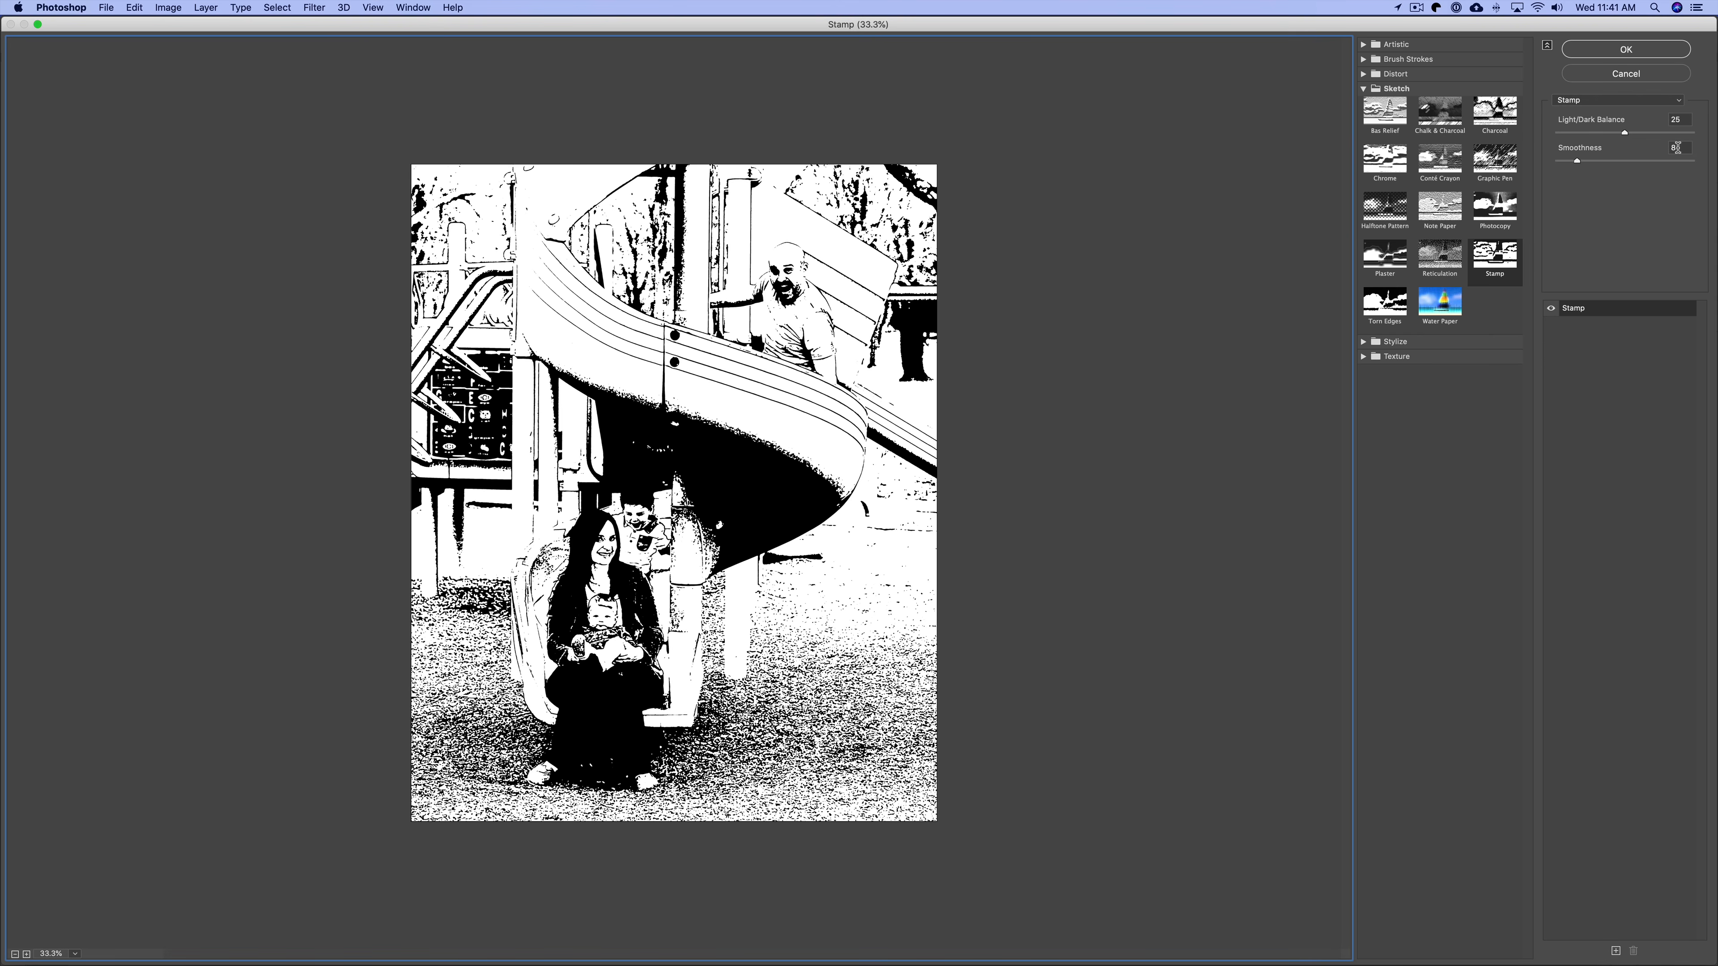
Try lowering Light/Dark Balance and Smoothness, then reset the Stamp settings to their defaults.
left_click_drag(1625, 134, 1552, 162)
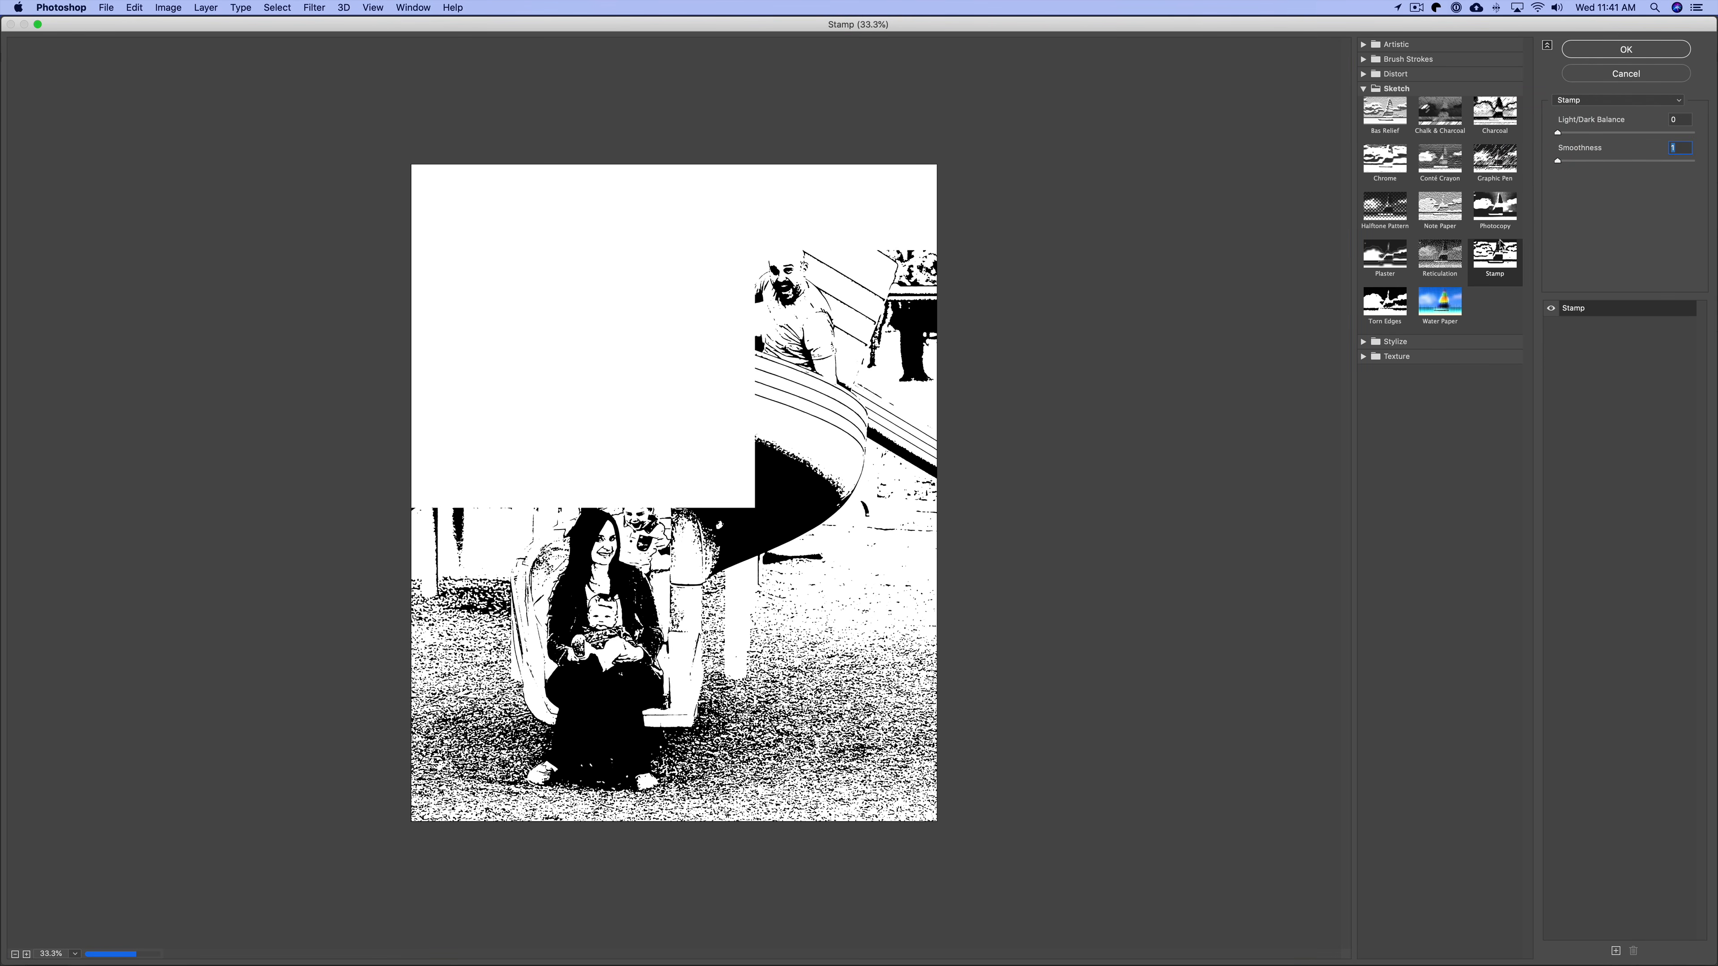
key("alt")
left_click(1621, 75)
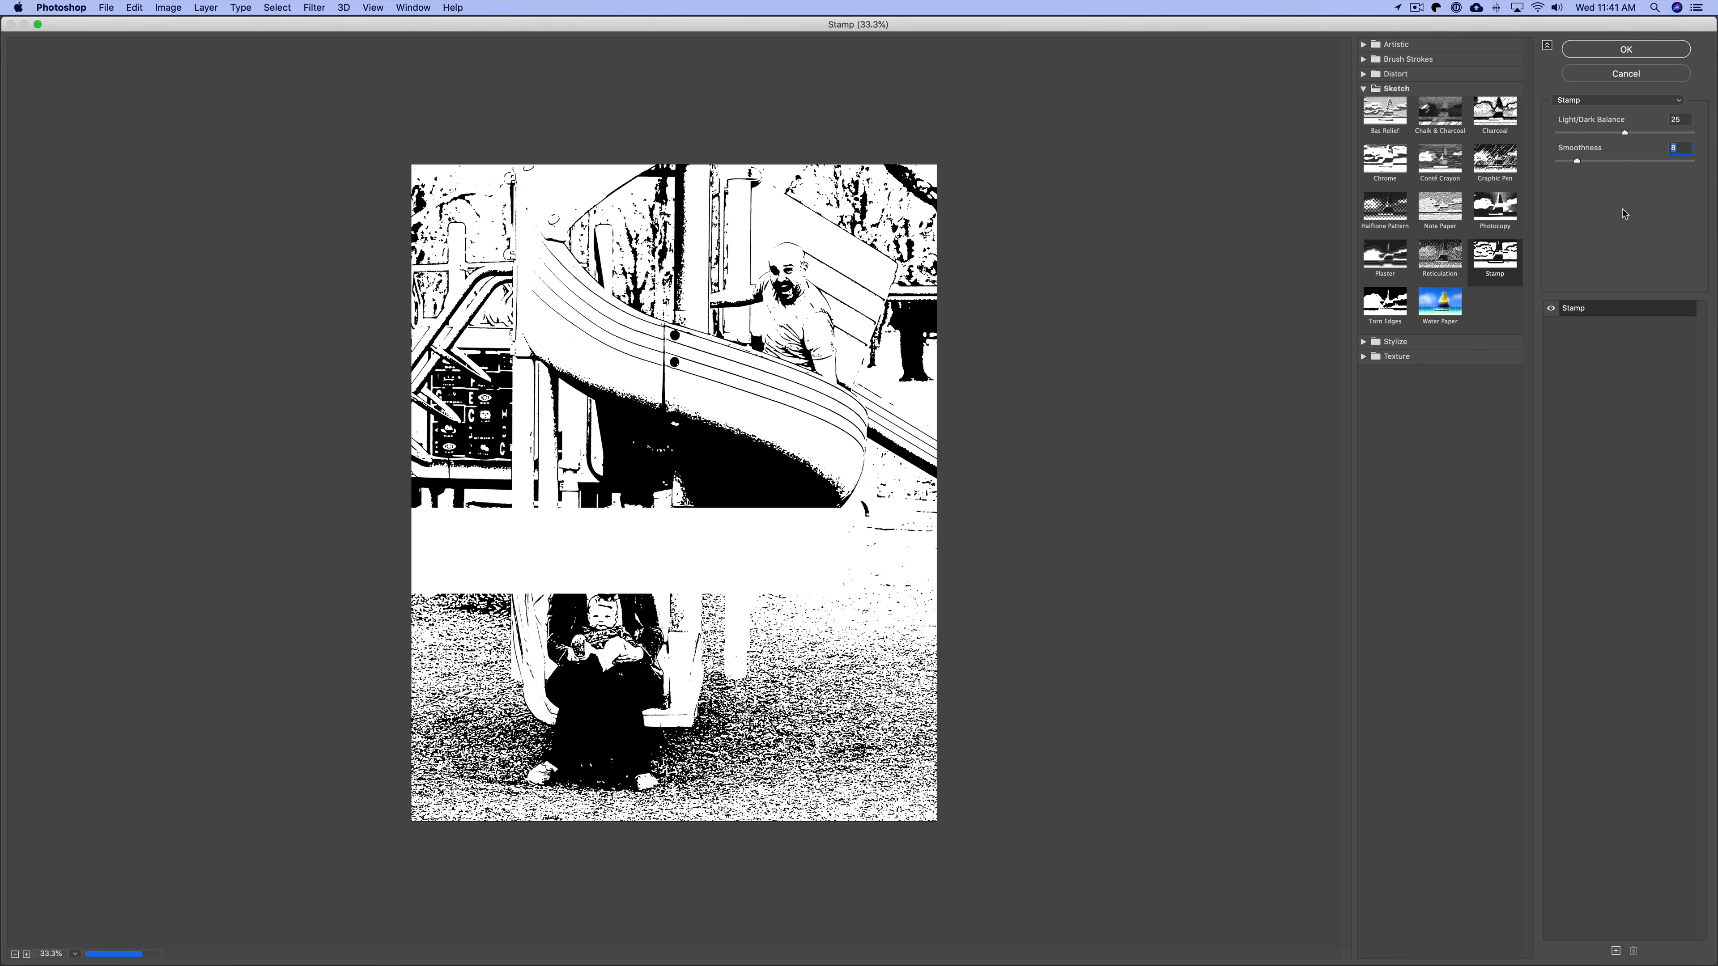
Try various Light/Dark Balance and Smoothness slider positions to compare the stamp effect.
left_click(1579, 133)
left_click_drag(1579, 135, 1576, 135)
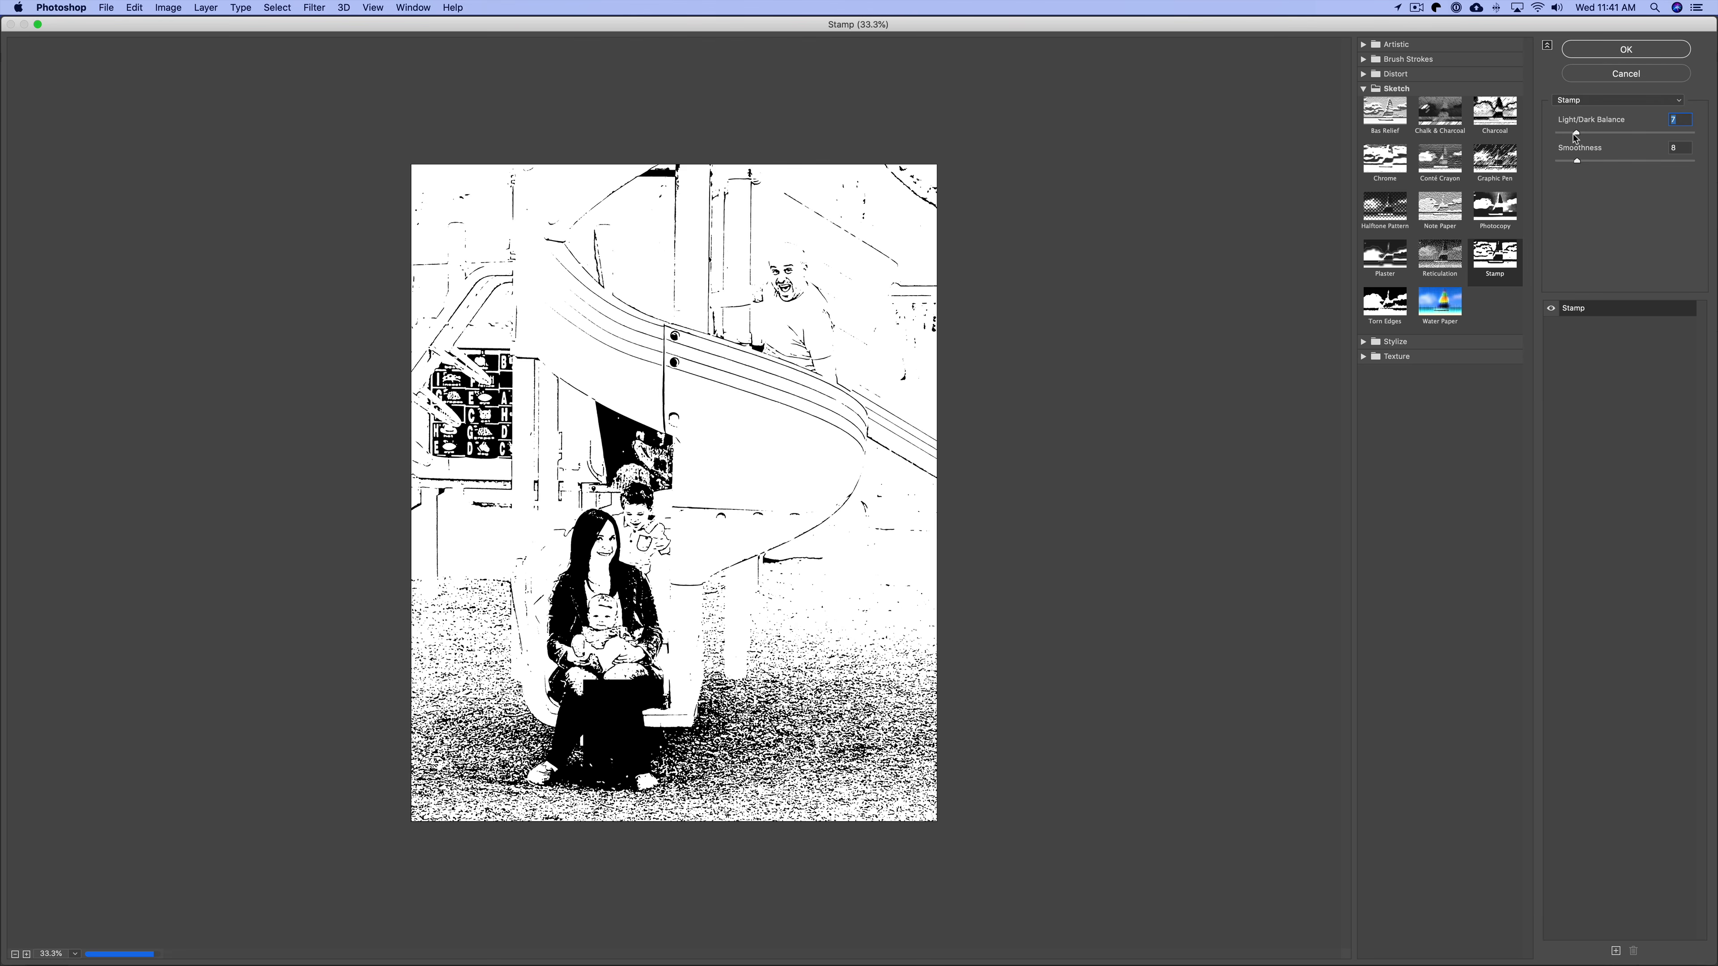
left_click_drag(1579, 135, 1683, 134)
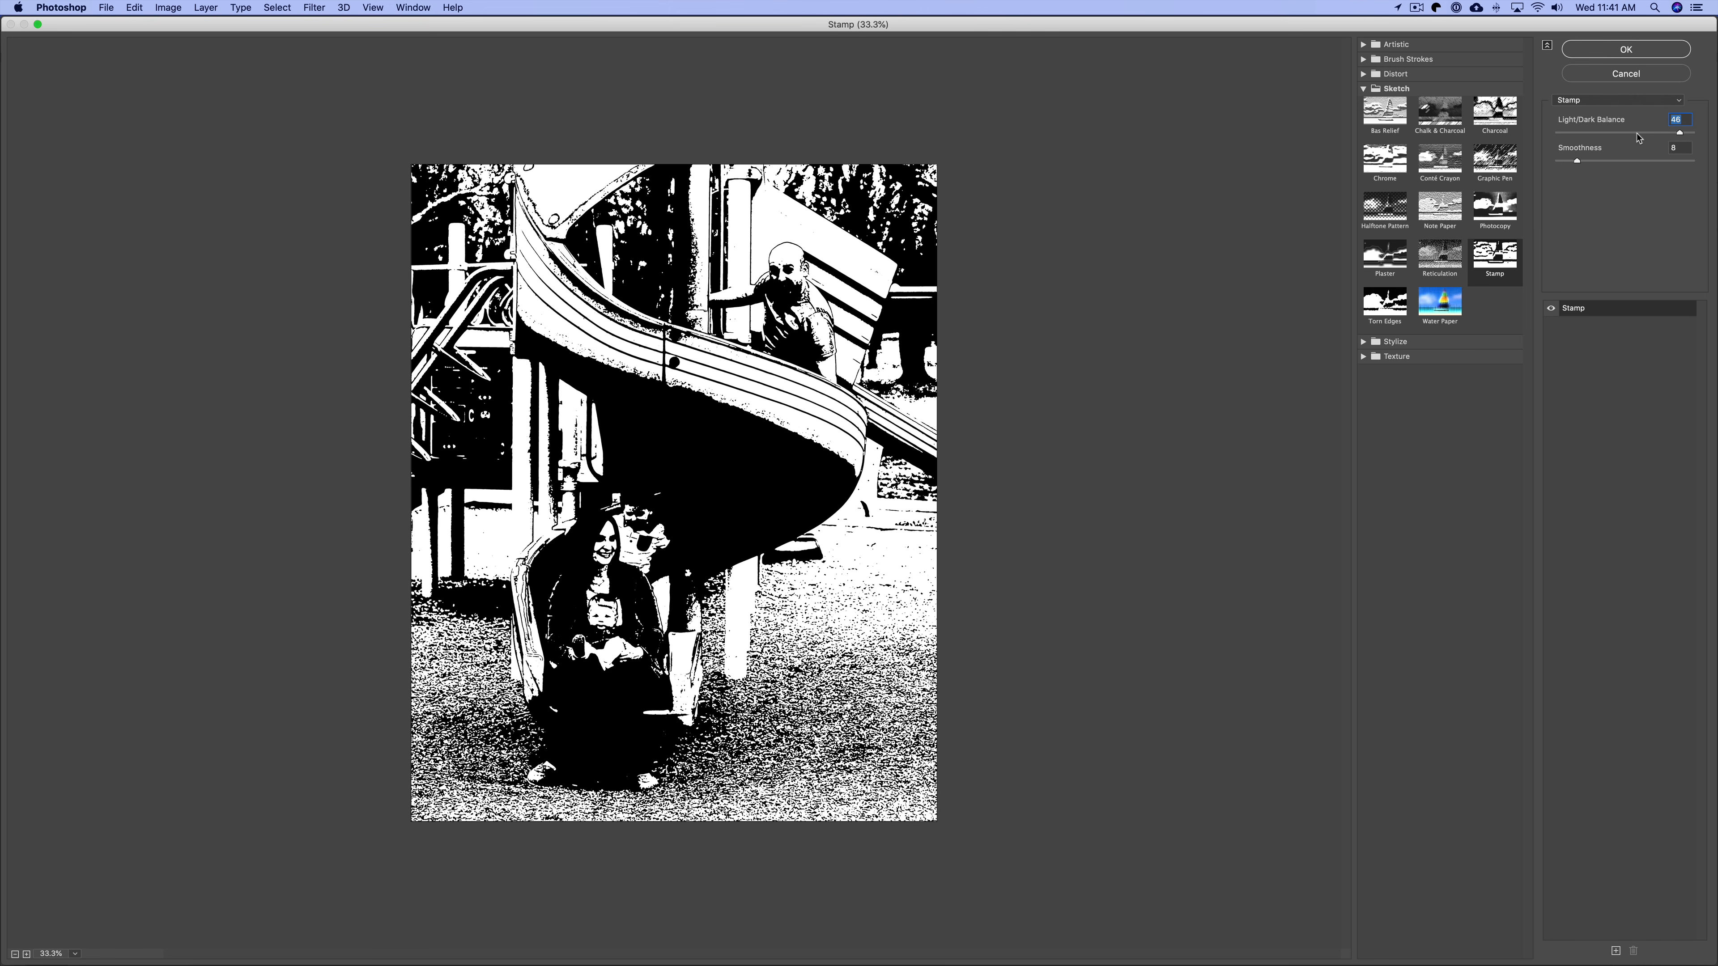
left_click_drag(1602, 133, 1601, 134)
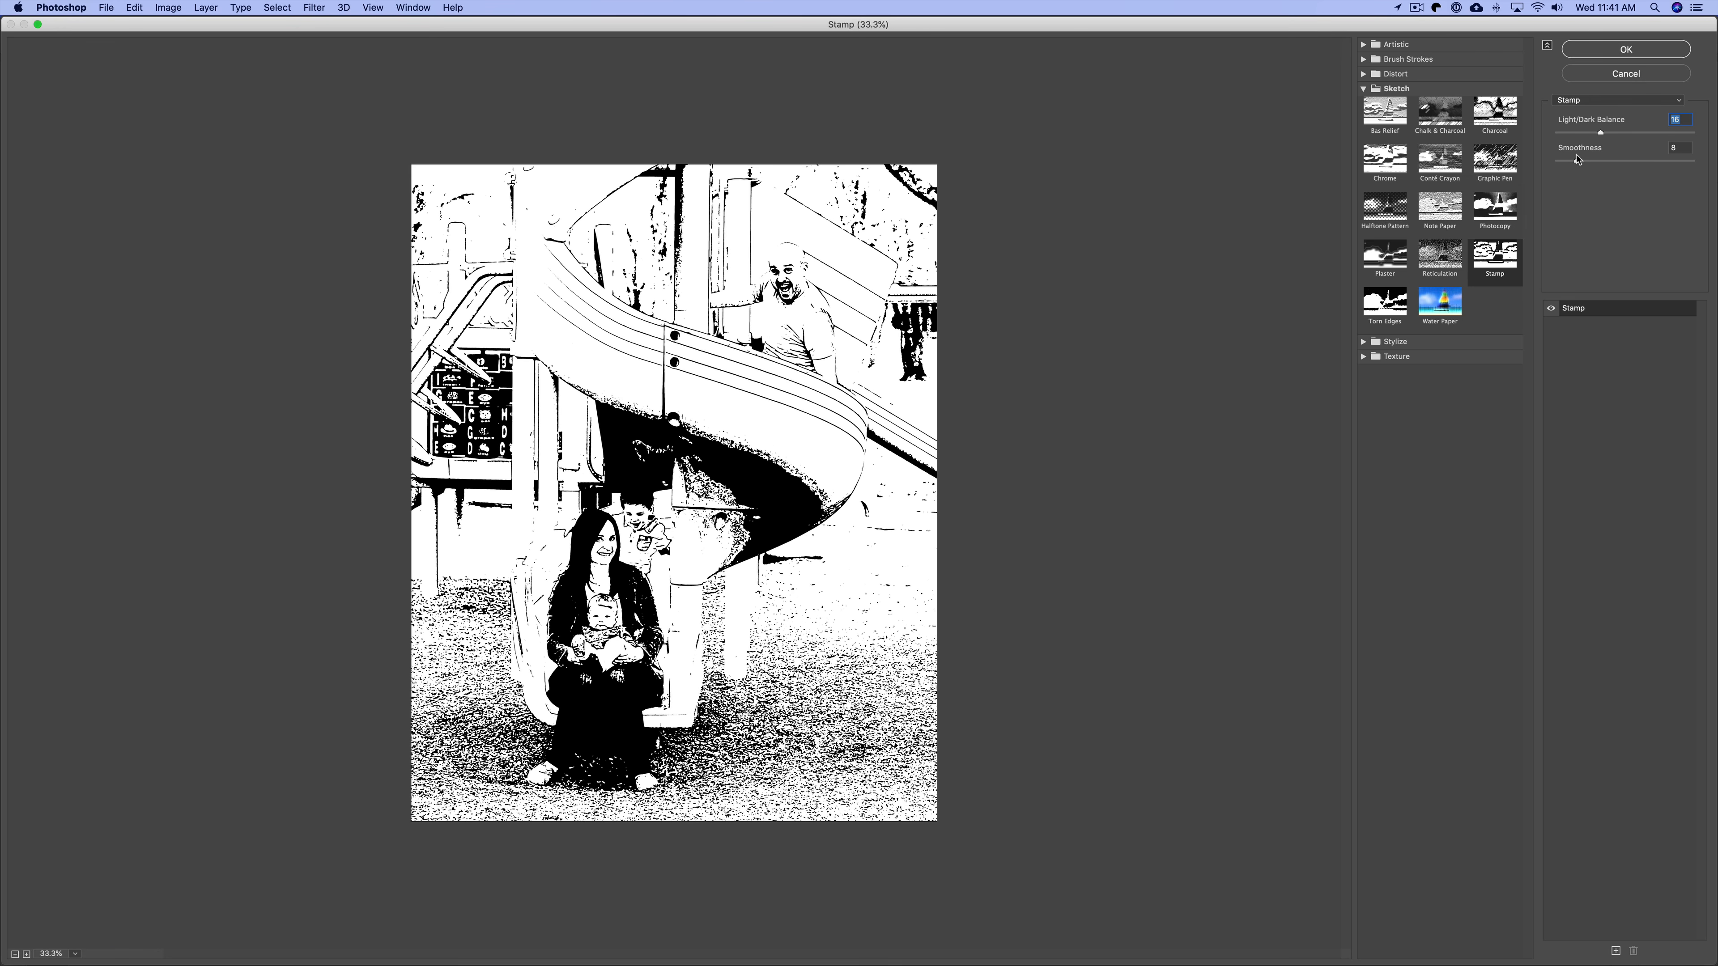
left_click_drag(1577, 161, 1623, 161)
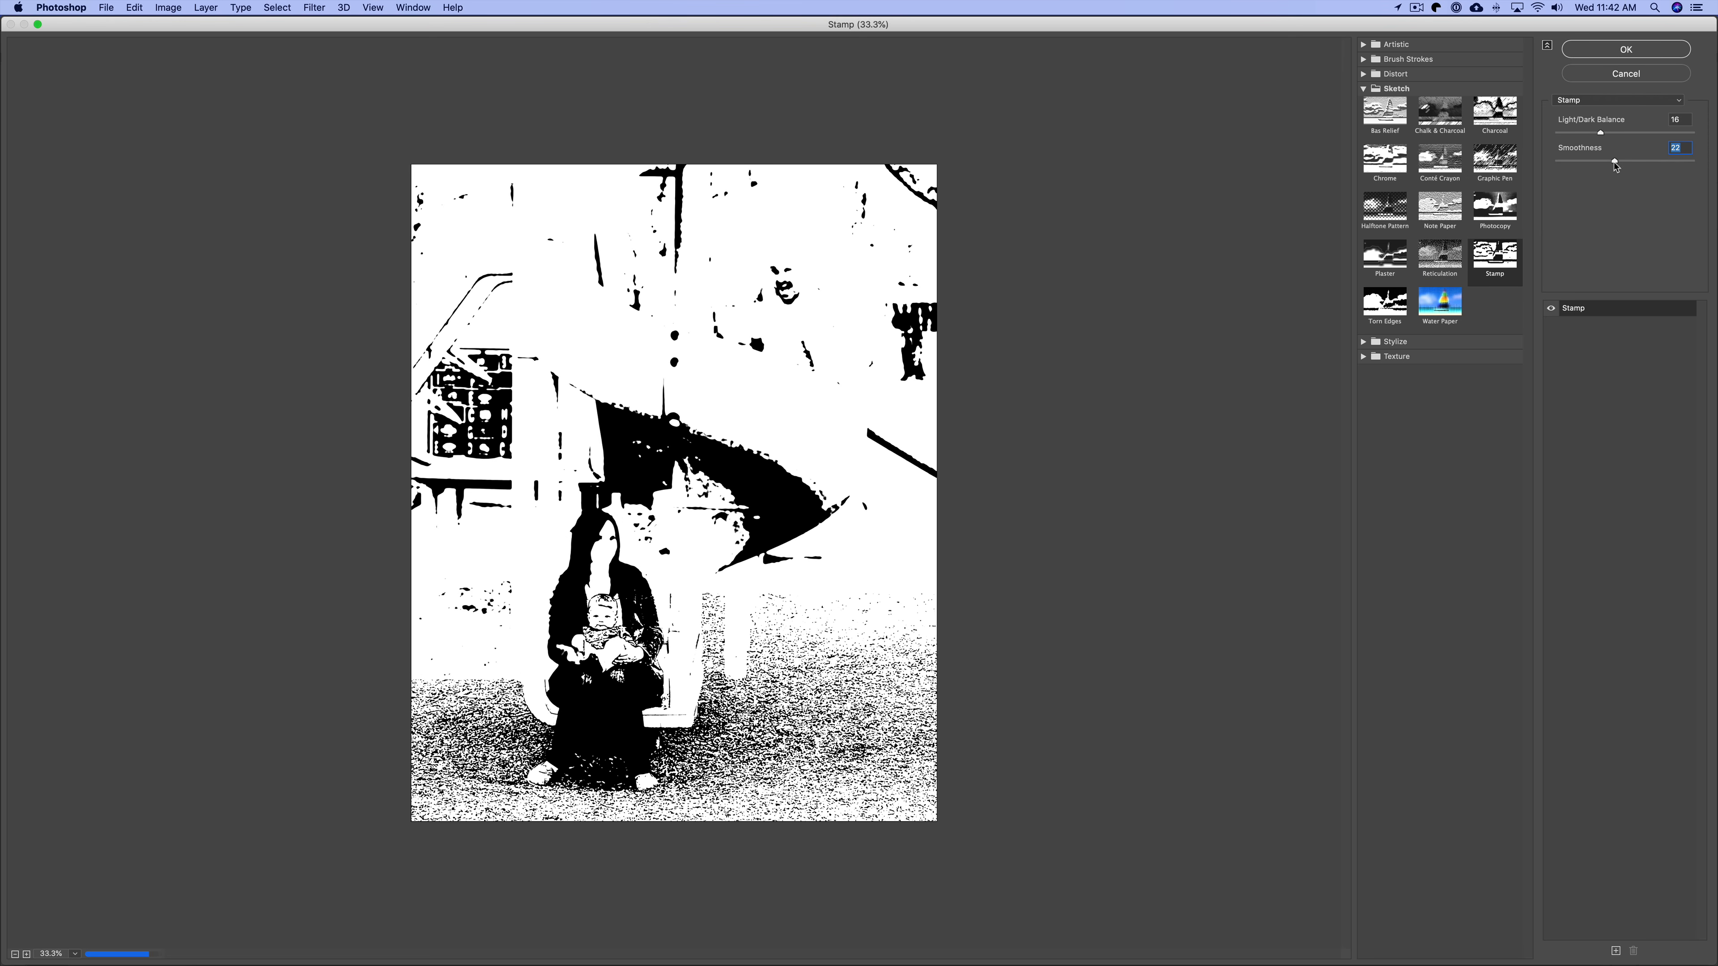
left_click_drag(1602, 161, 1582, 160)
Set Light/Dark Balance to 25 and Smoothness to 8, and apply the Stamp filter.
left_click_drag(1680, 122, 1654, 102)
type("25")
key("Tab")
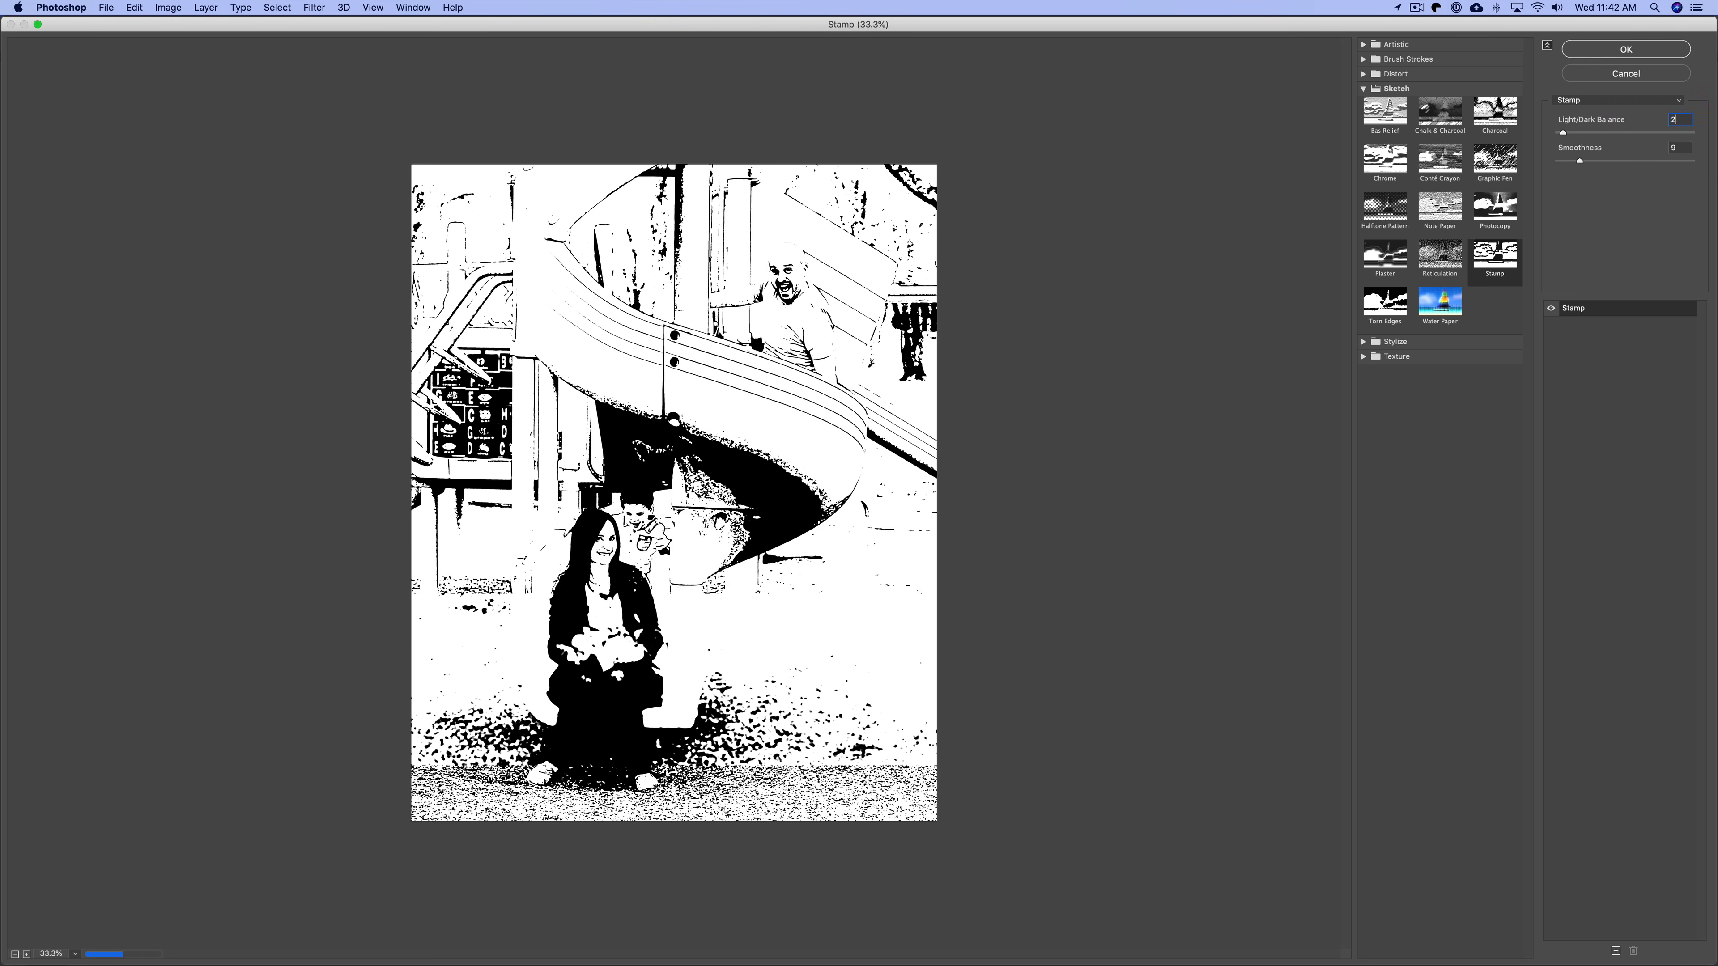
type("8")
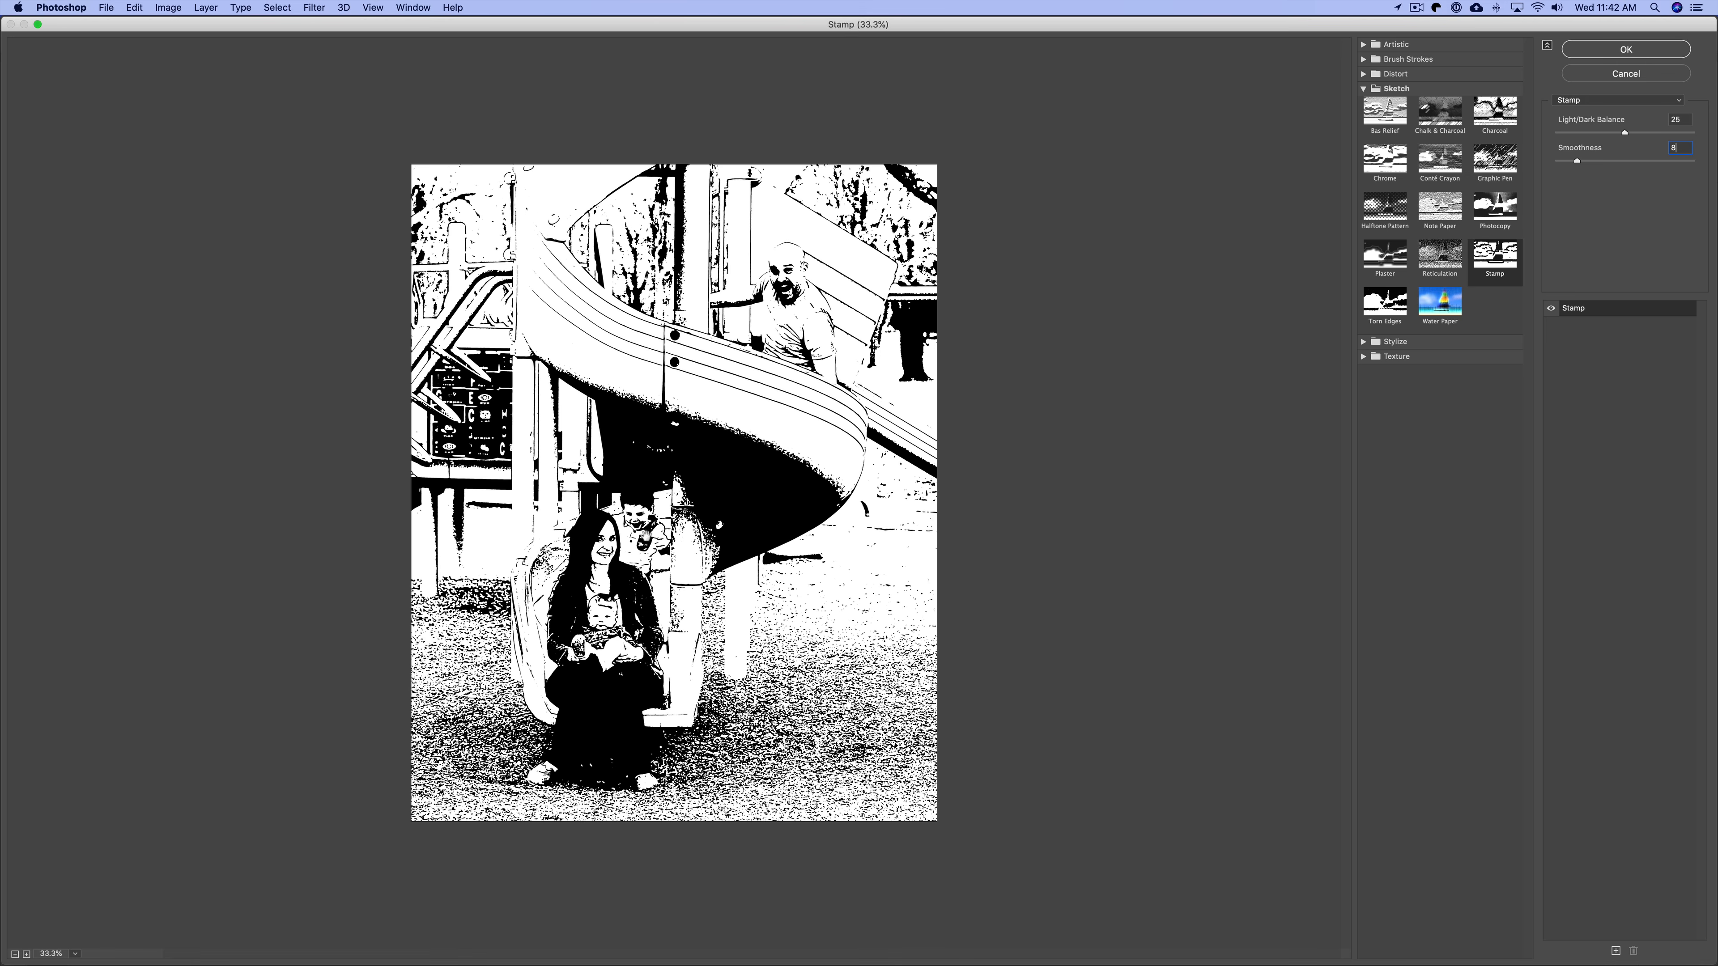
left_click(1583, 47)
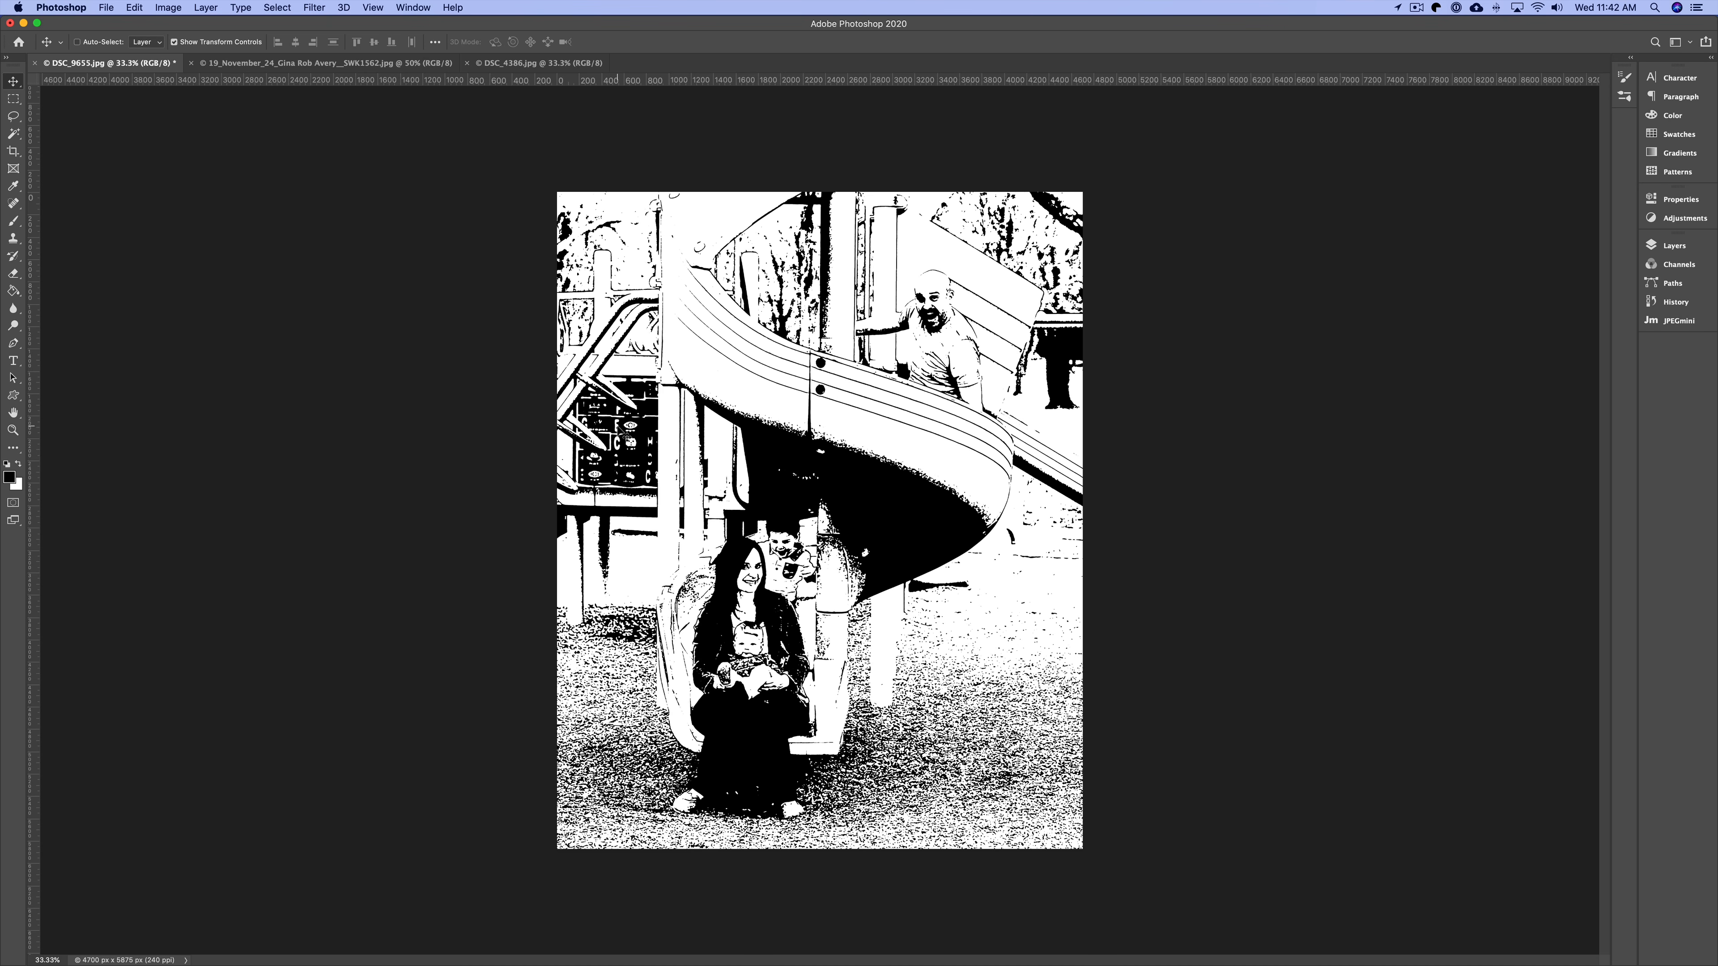
Switch to the family portrait and open the Filter Gallery with the Stamp filter.
left_click(267, 62)
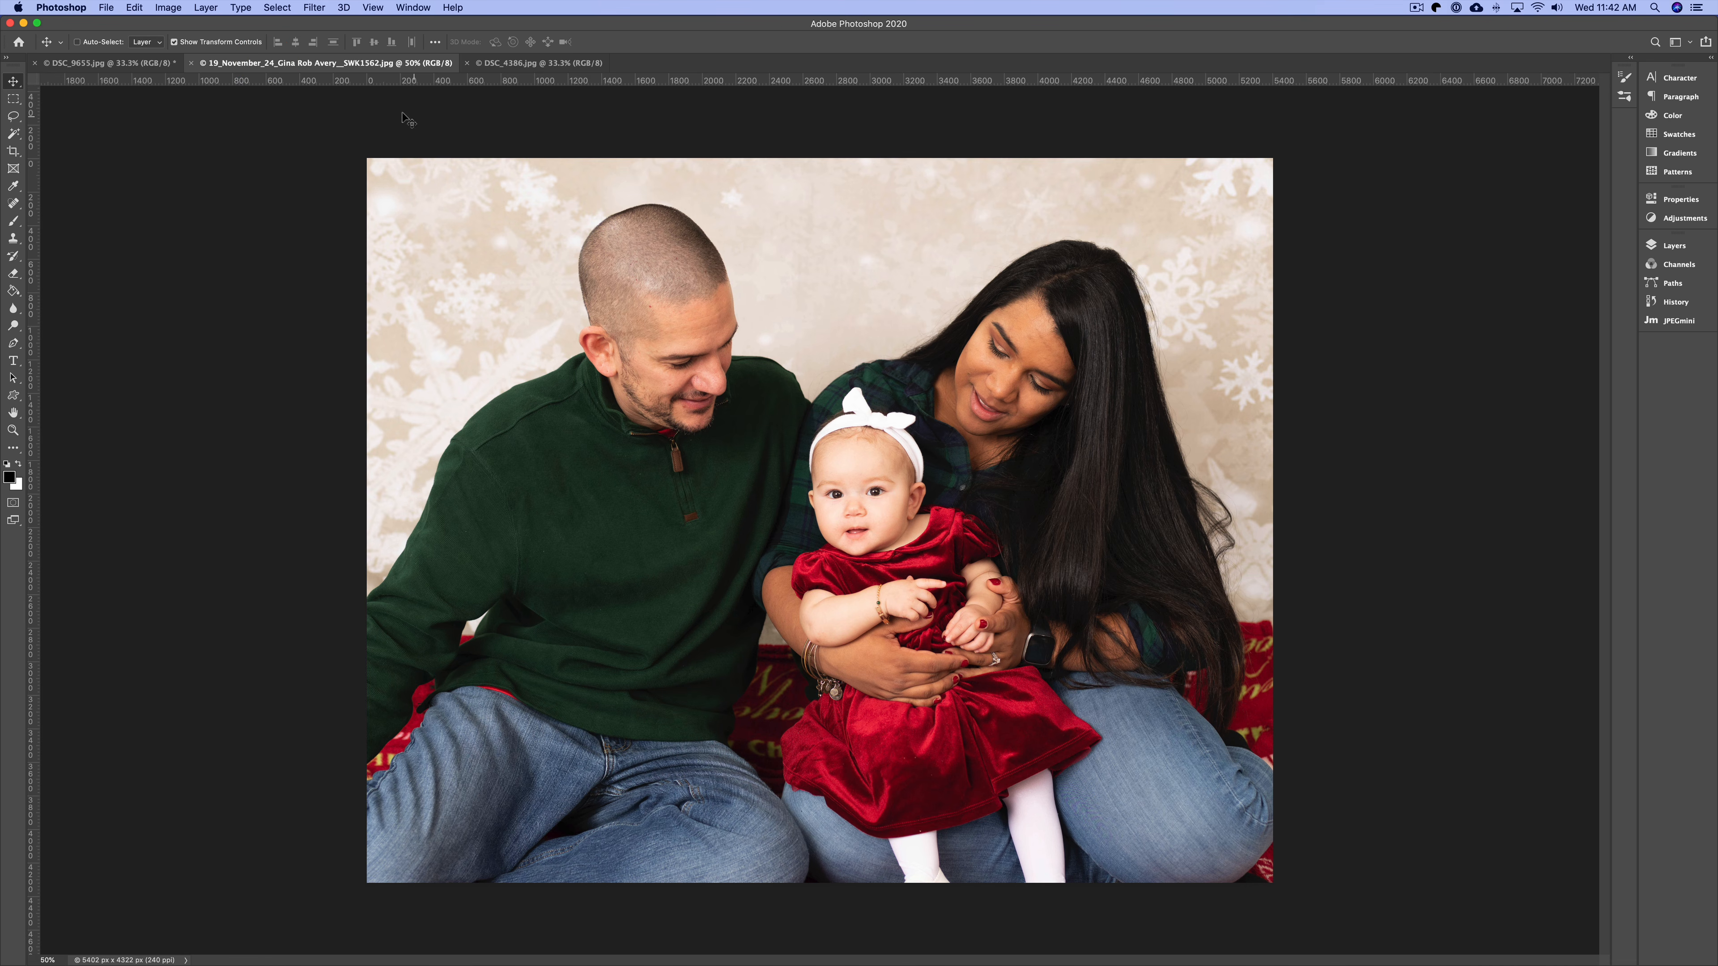
left_click(306, 7)
left_click(350, 62)
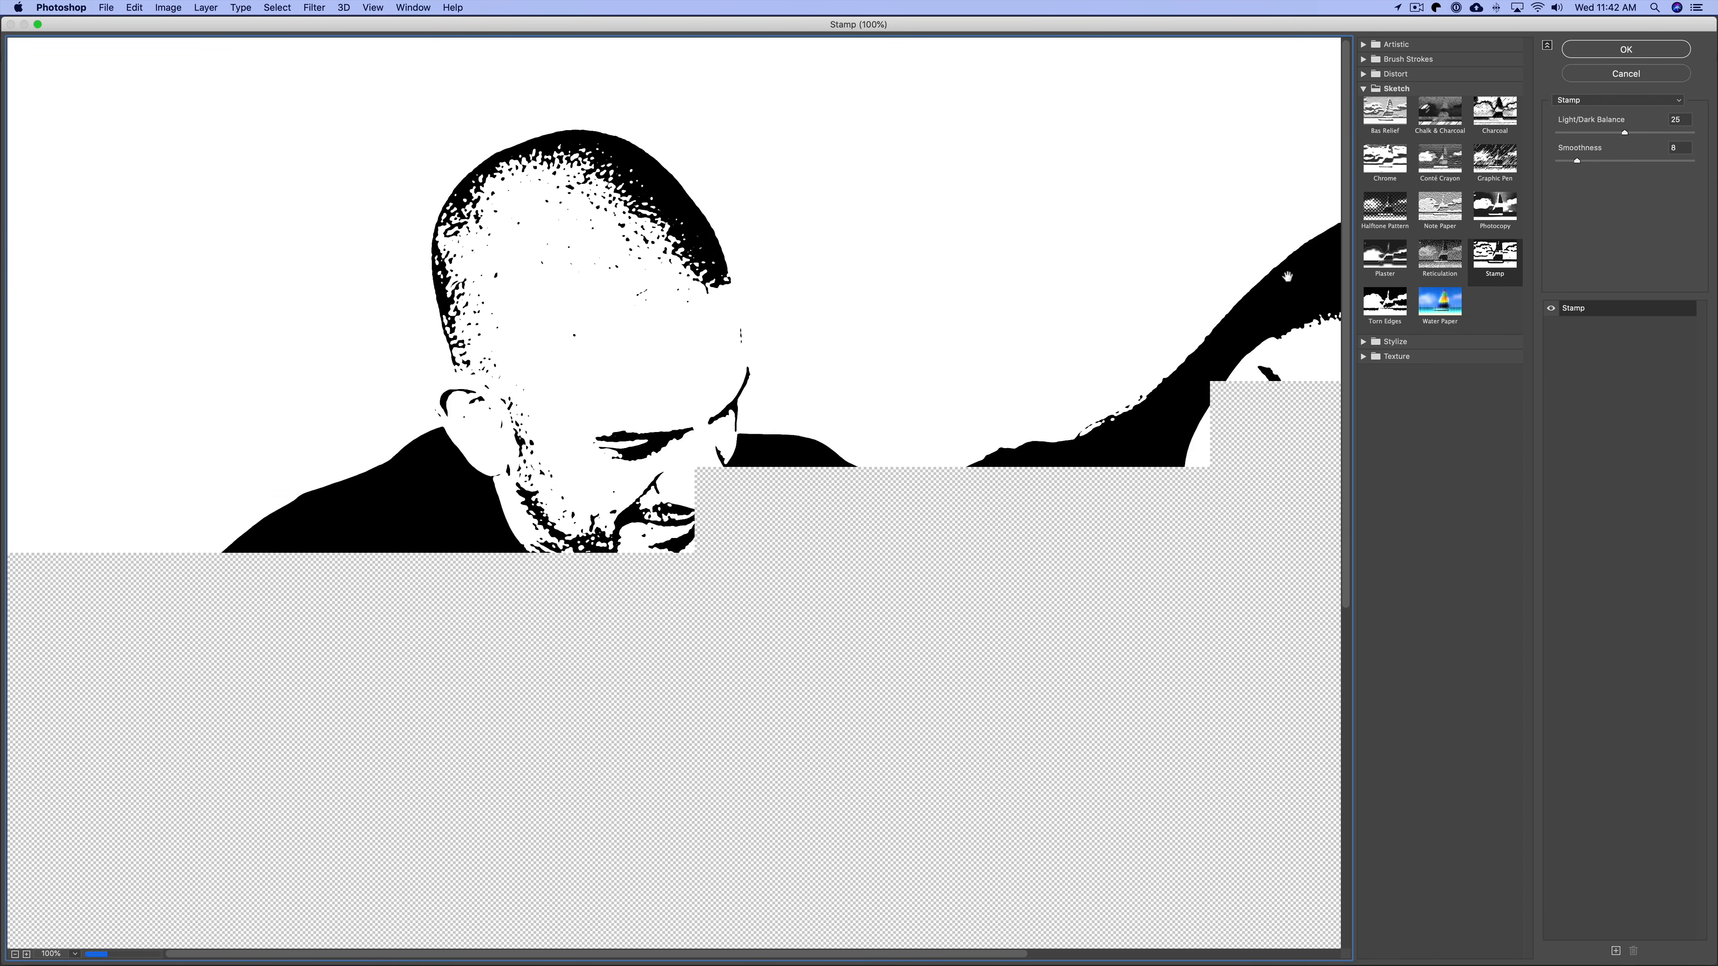
key("super+minus")
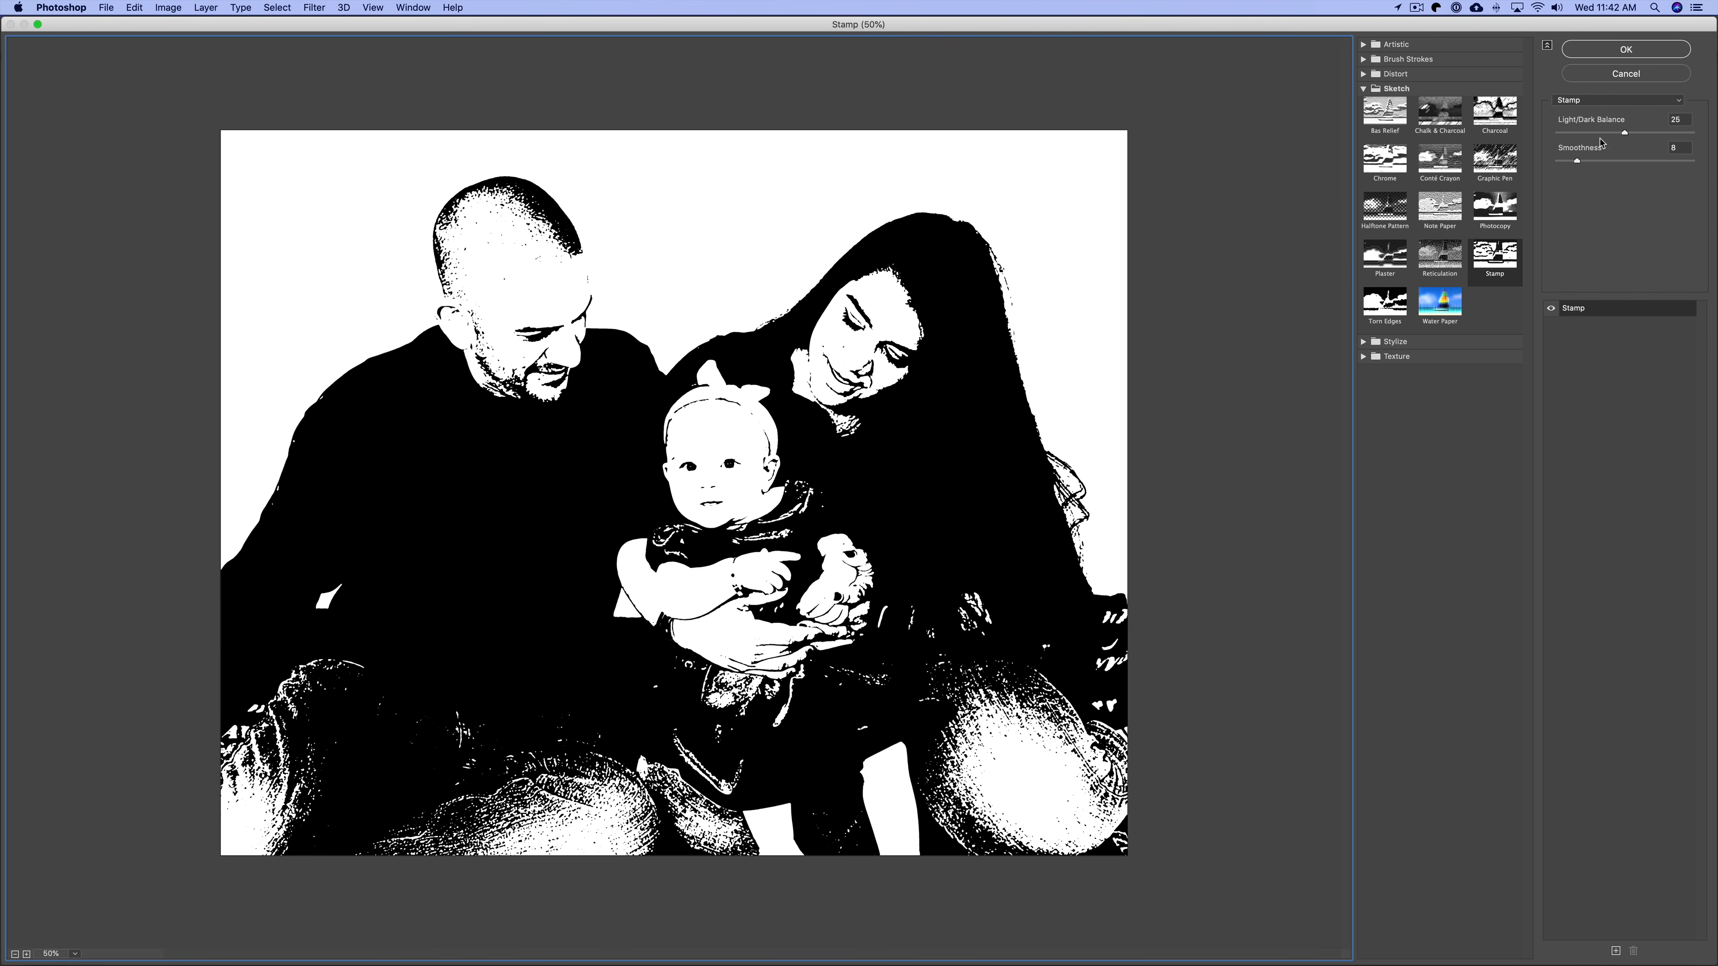
Lower Smoothness to 1 and set the Stamp's Light/Dark Balance to 4.
left_click_drag(1576, 161, 1552, 161)
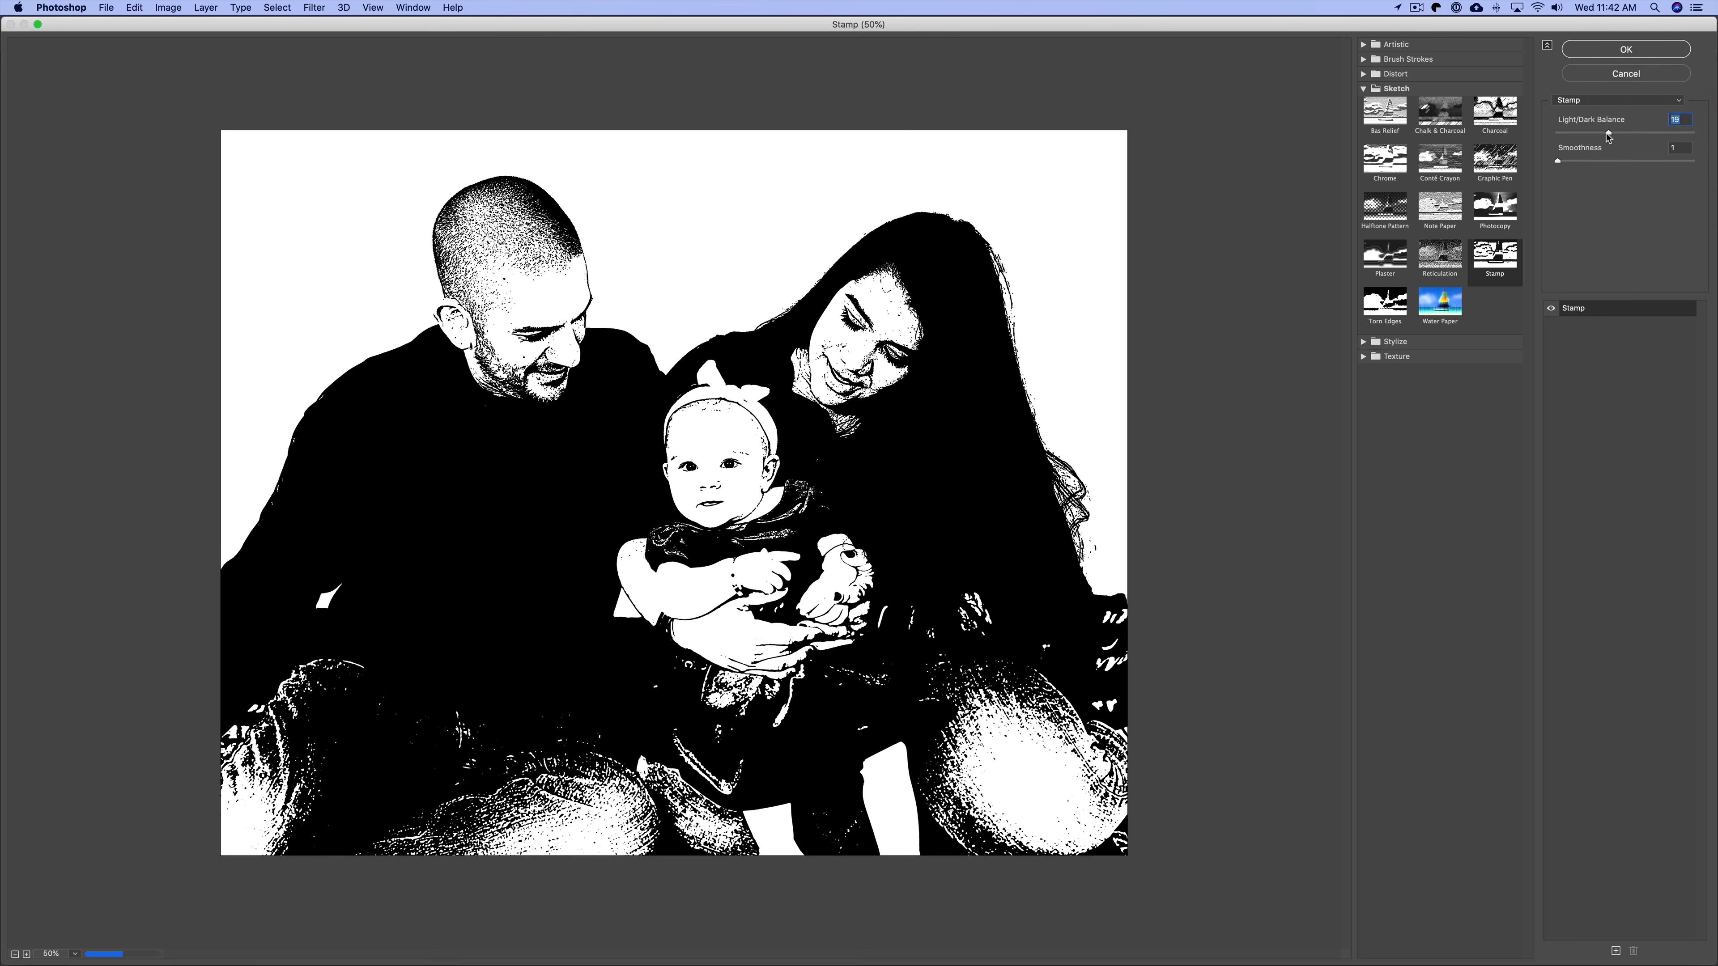
left_click(1592, 134)
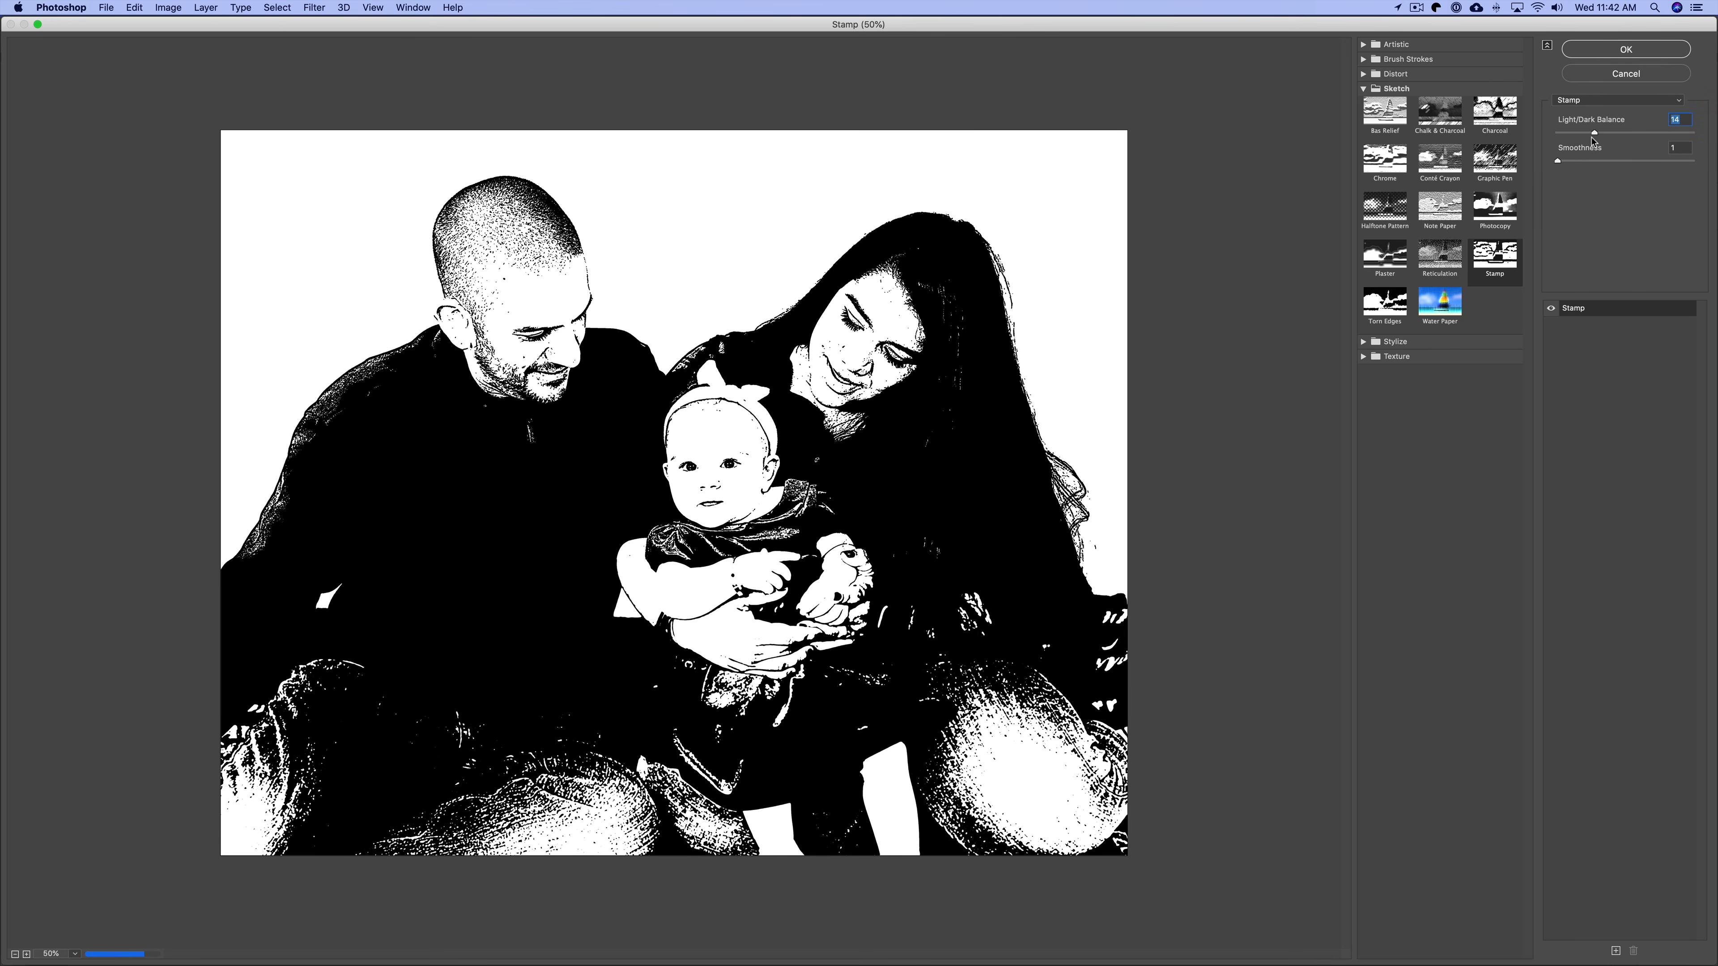
left_click(1566, 134)
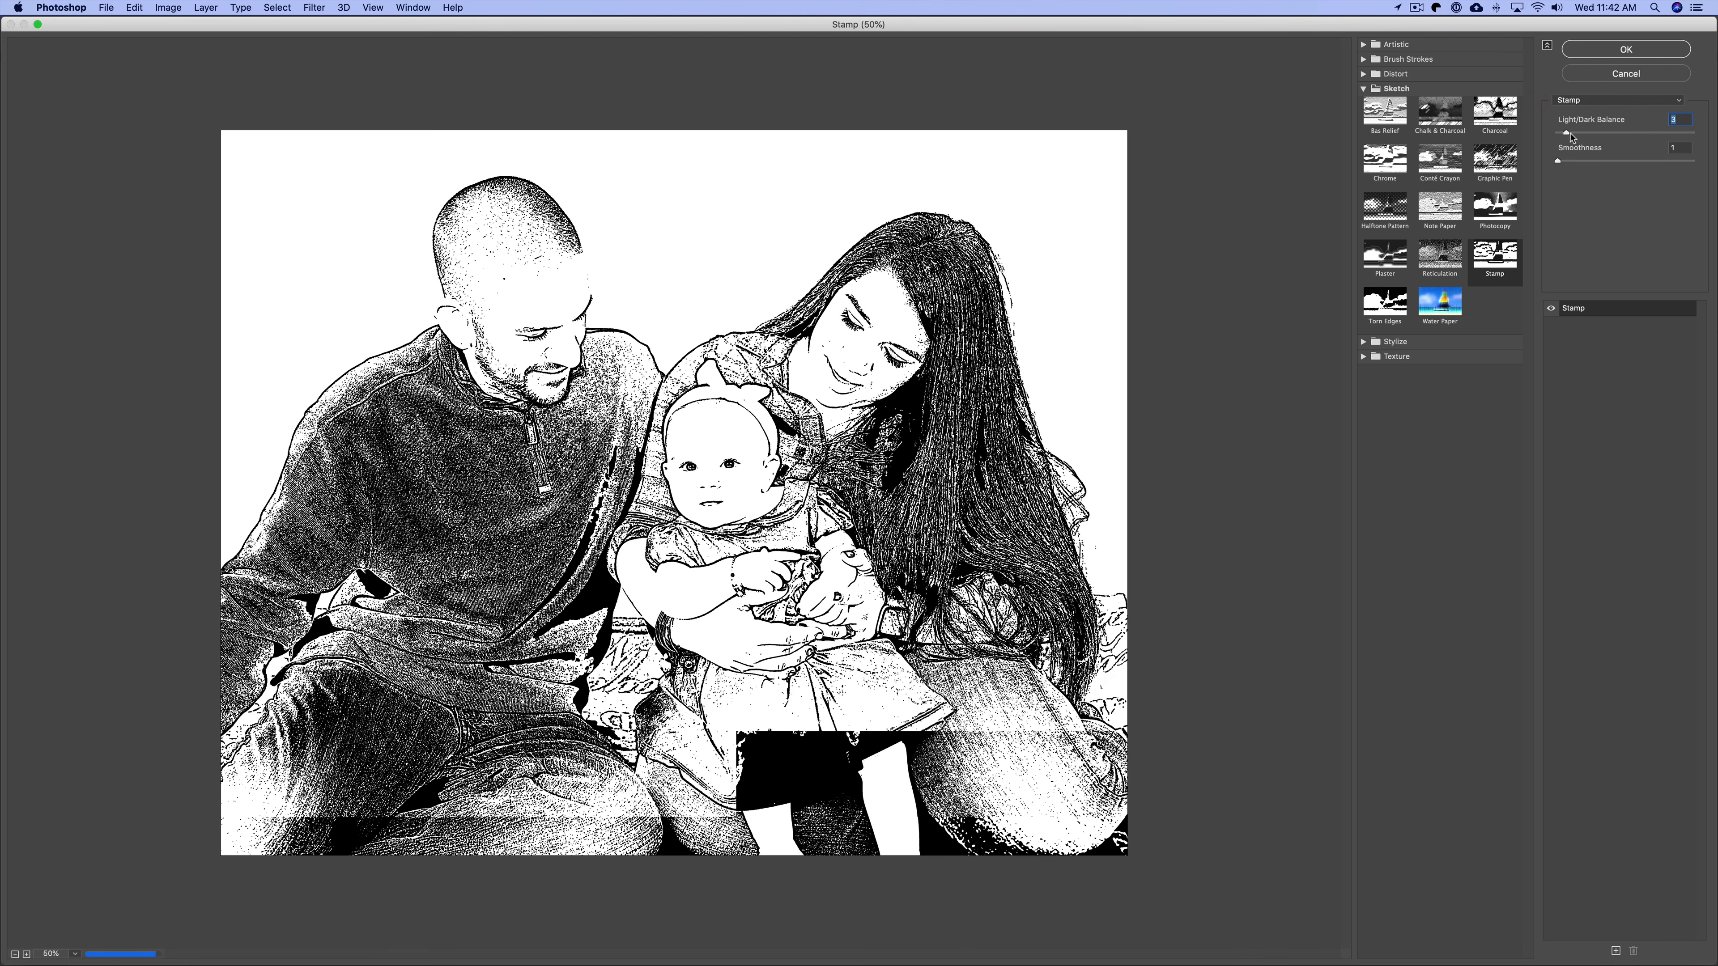
left_click_drag(1569, 134, 1572, 132)
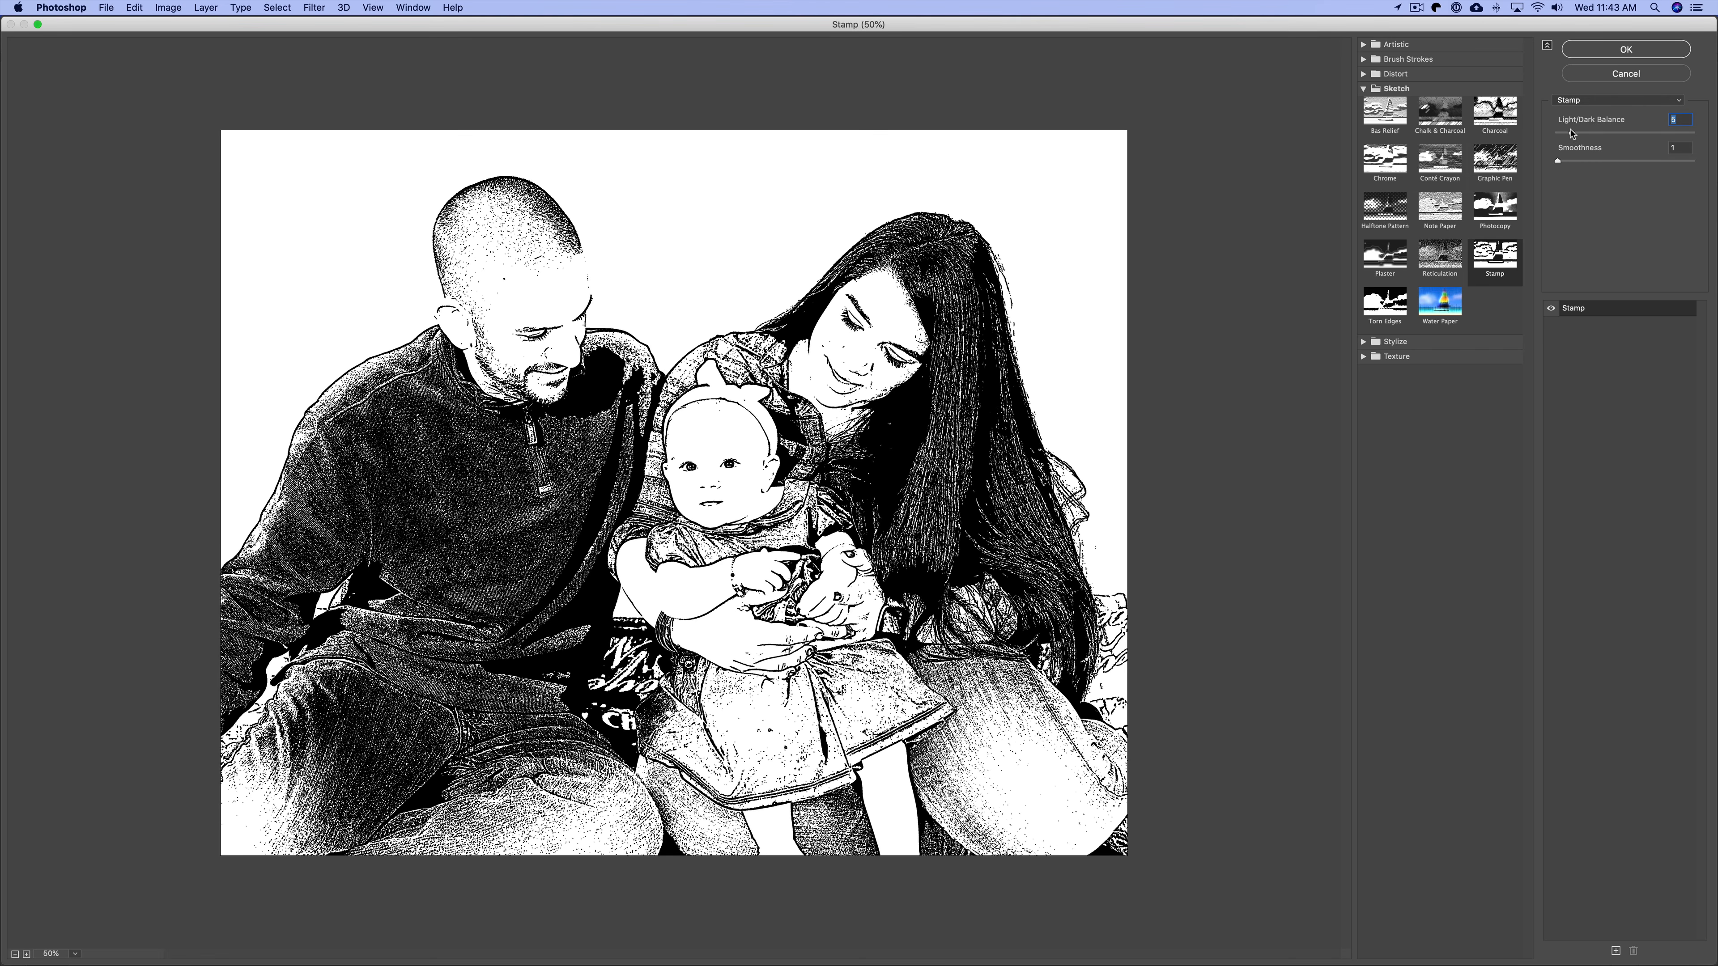
left_click_drag(1573, 137, 1569, 134)
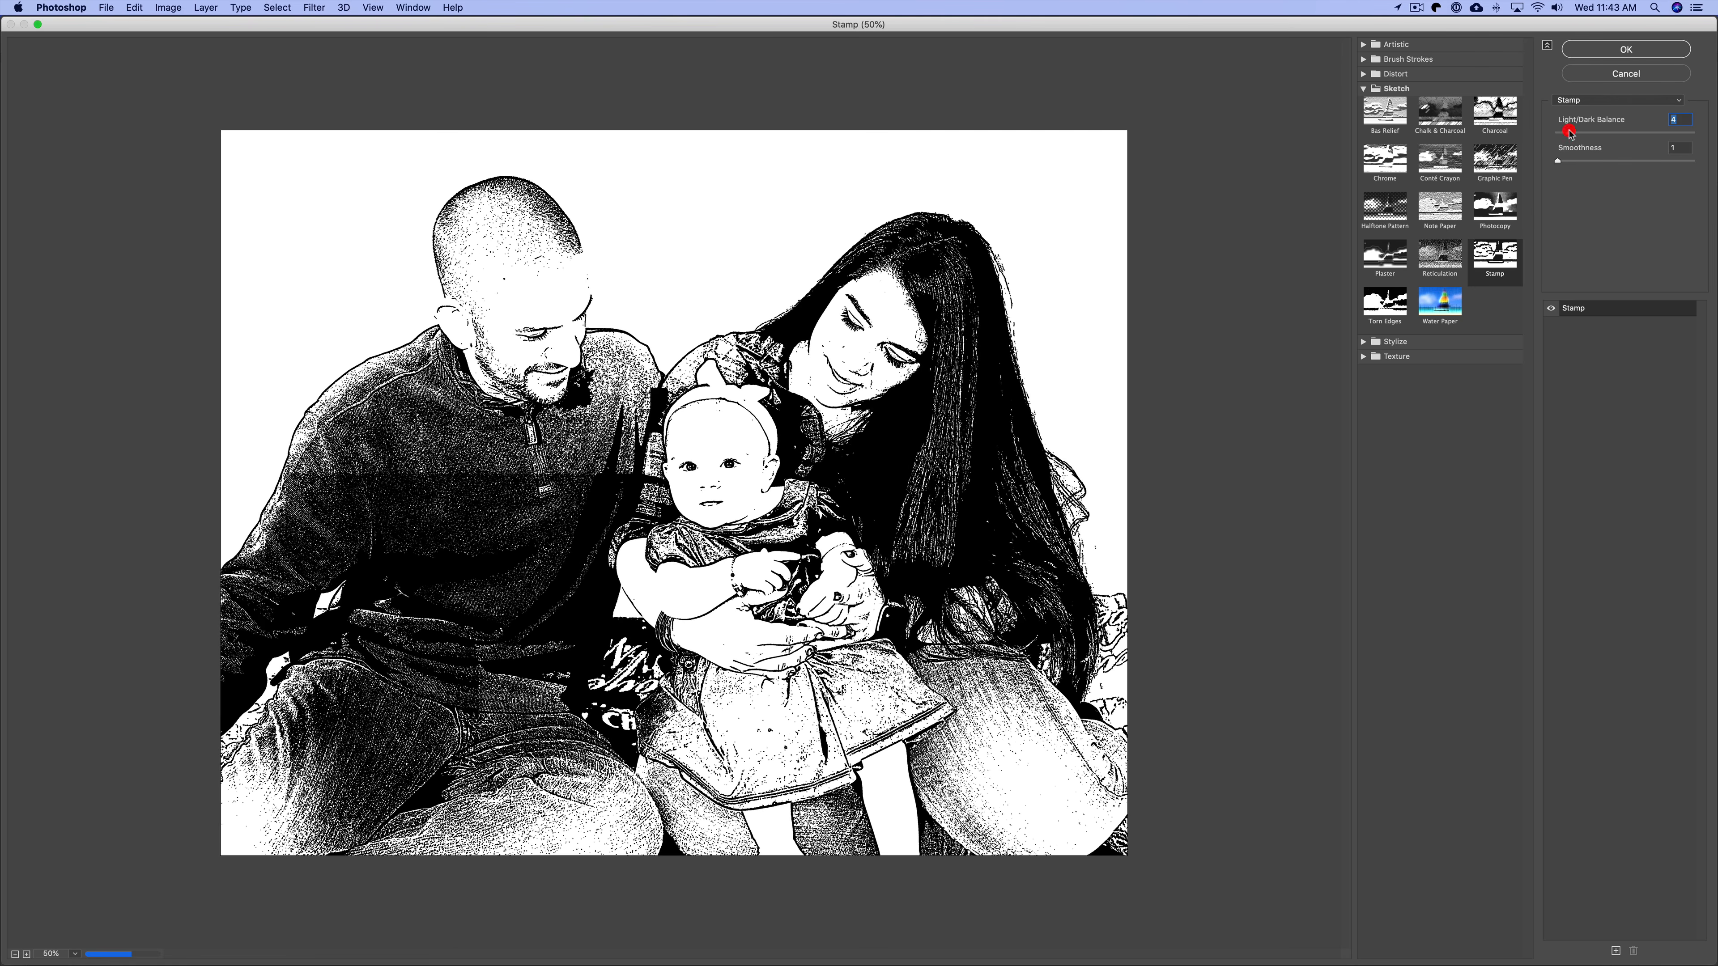
Set Smoothness to 4 and apply the Stamp filter to the family portrait.
left_click(1567, 160)
left_click(1597, 161)
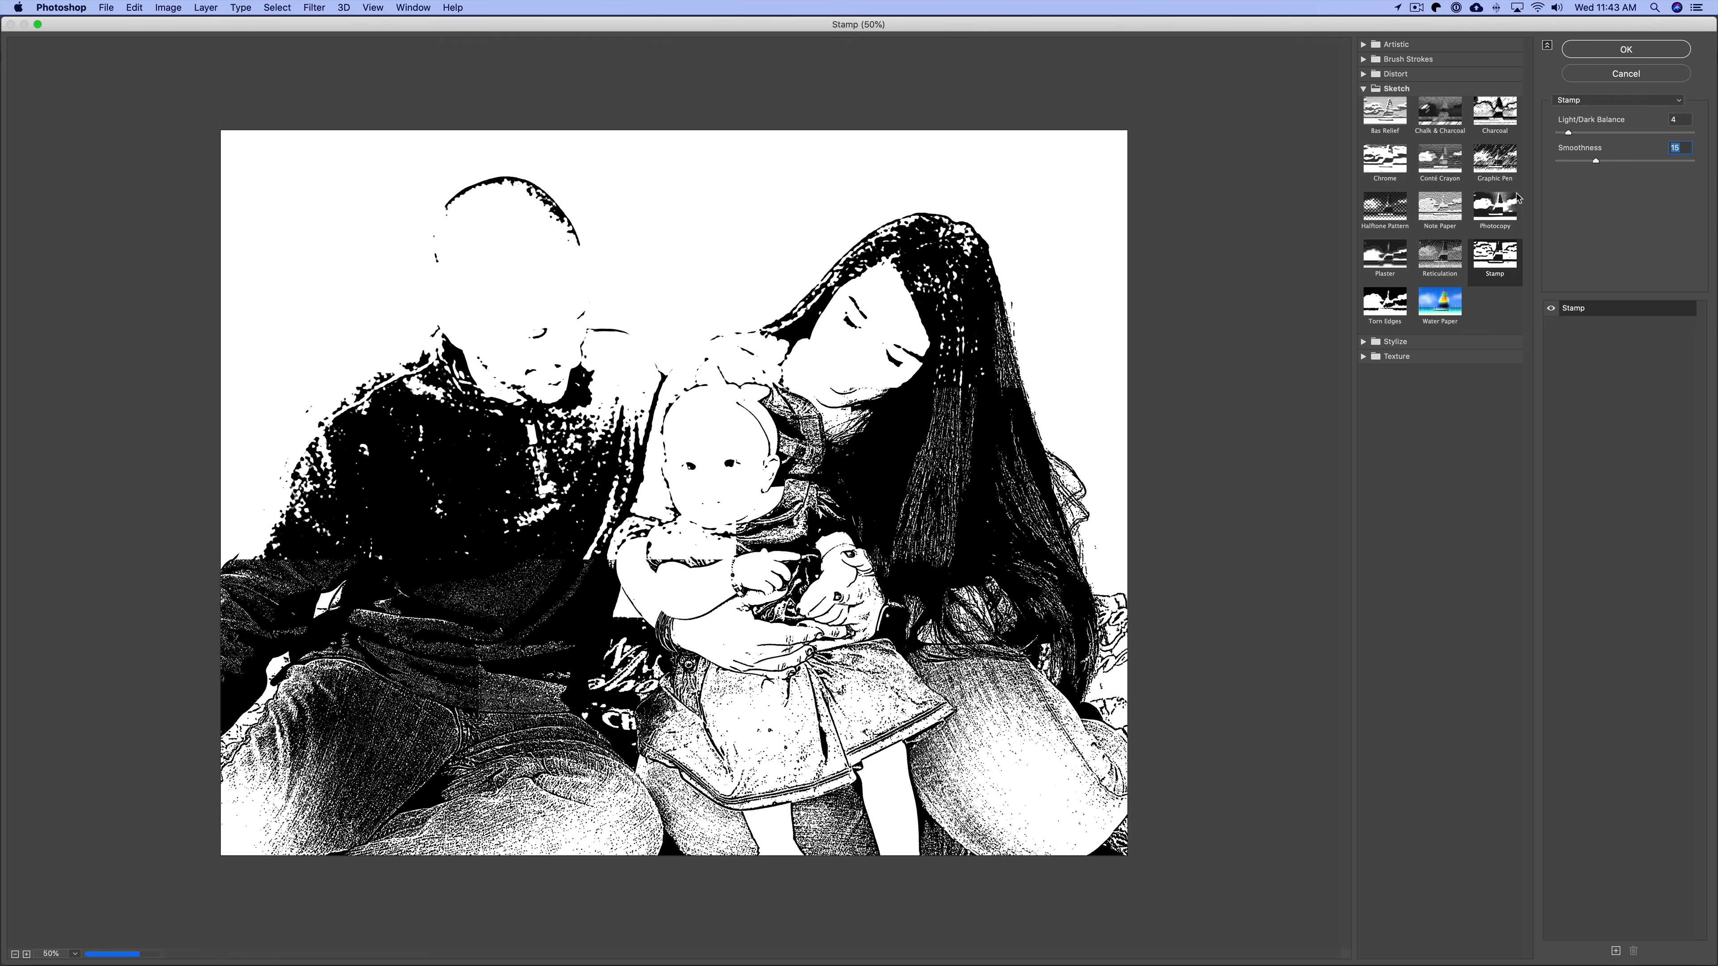
left_click(1587, 161)
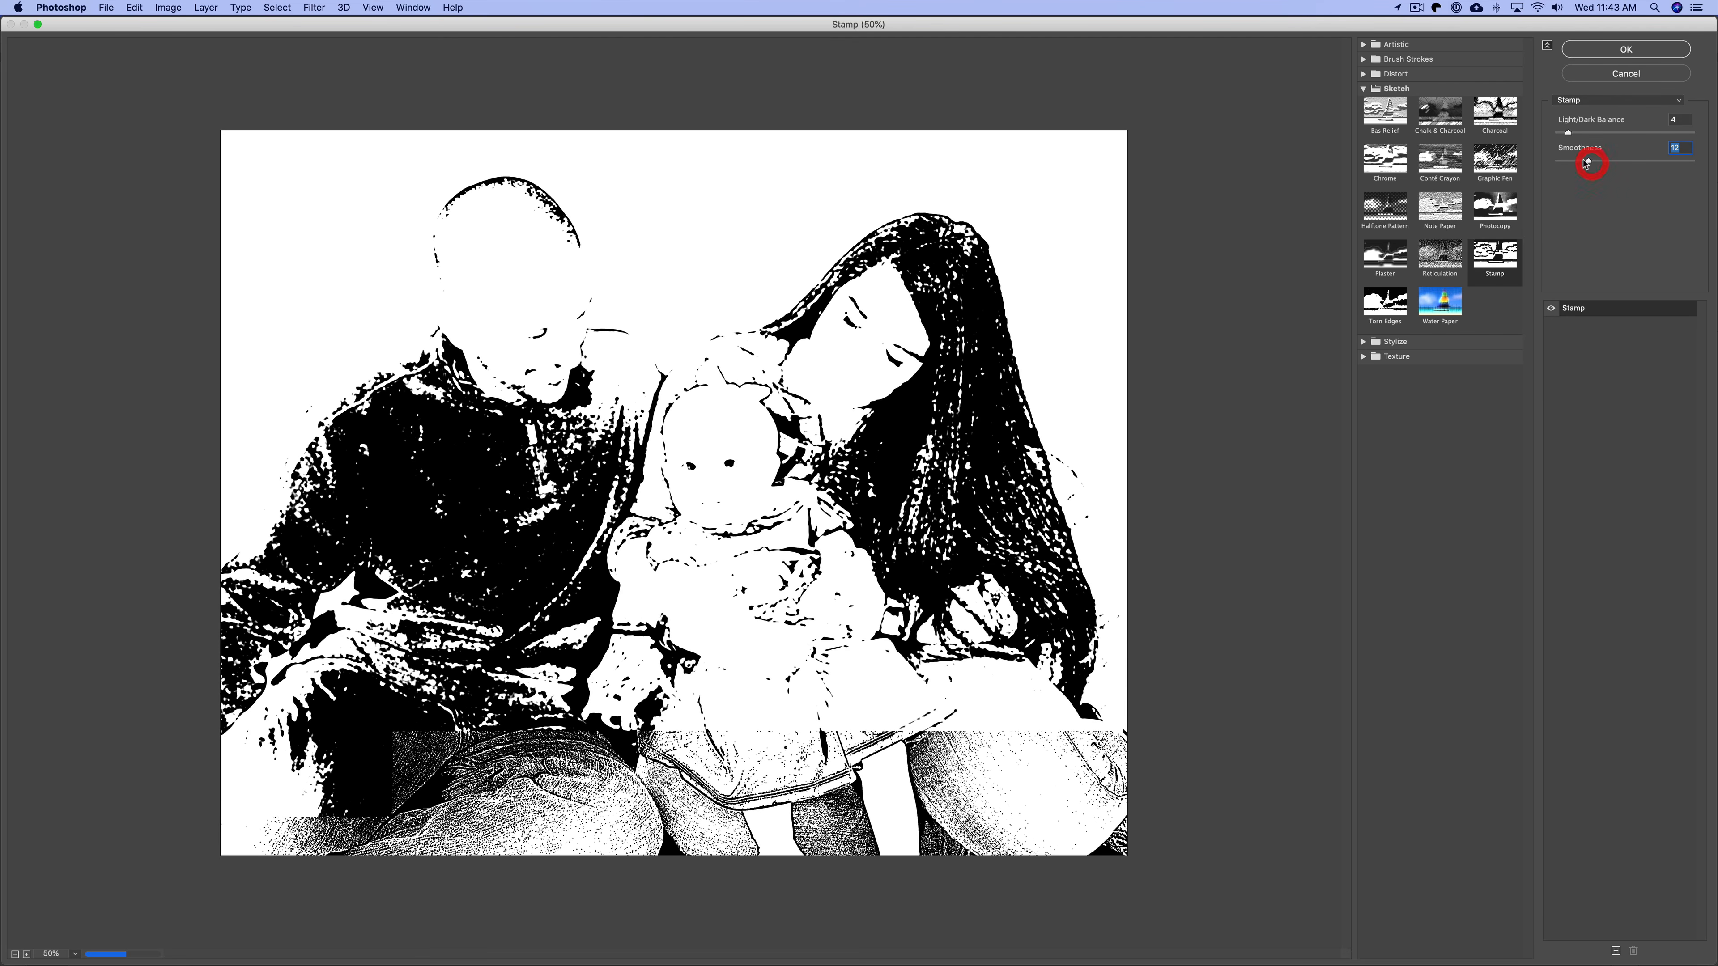
left_click_drag(1580, 161, 1566, 161)
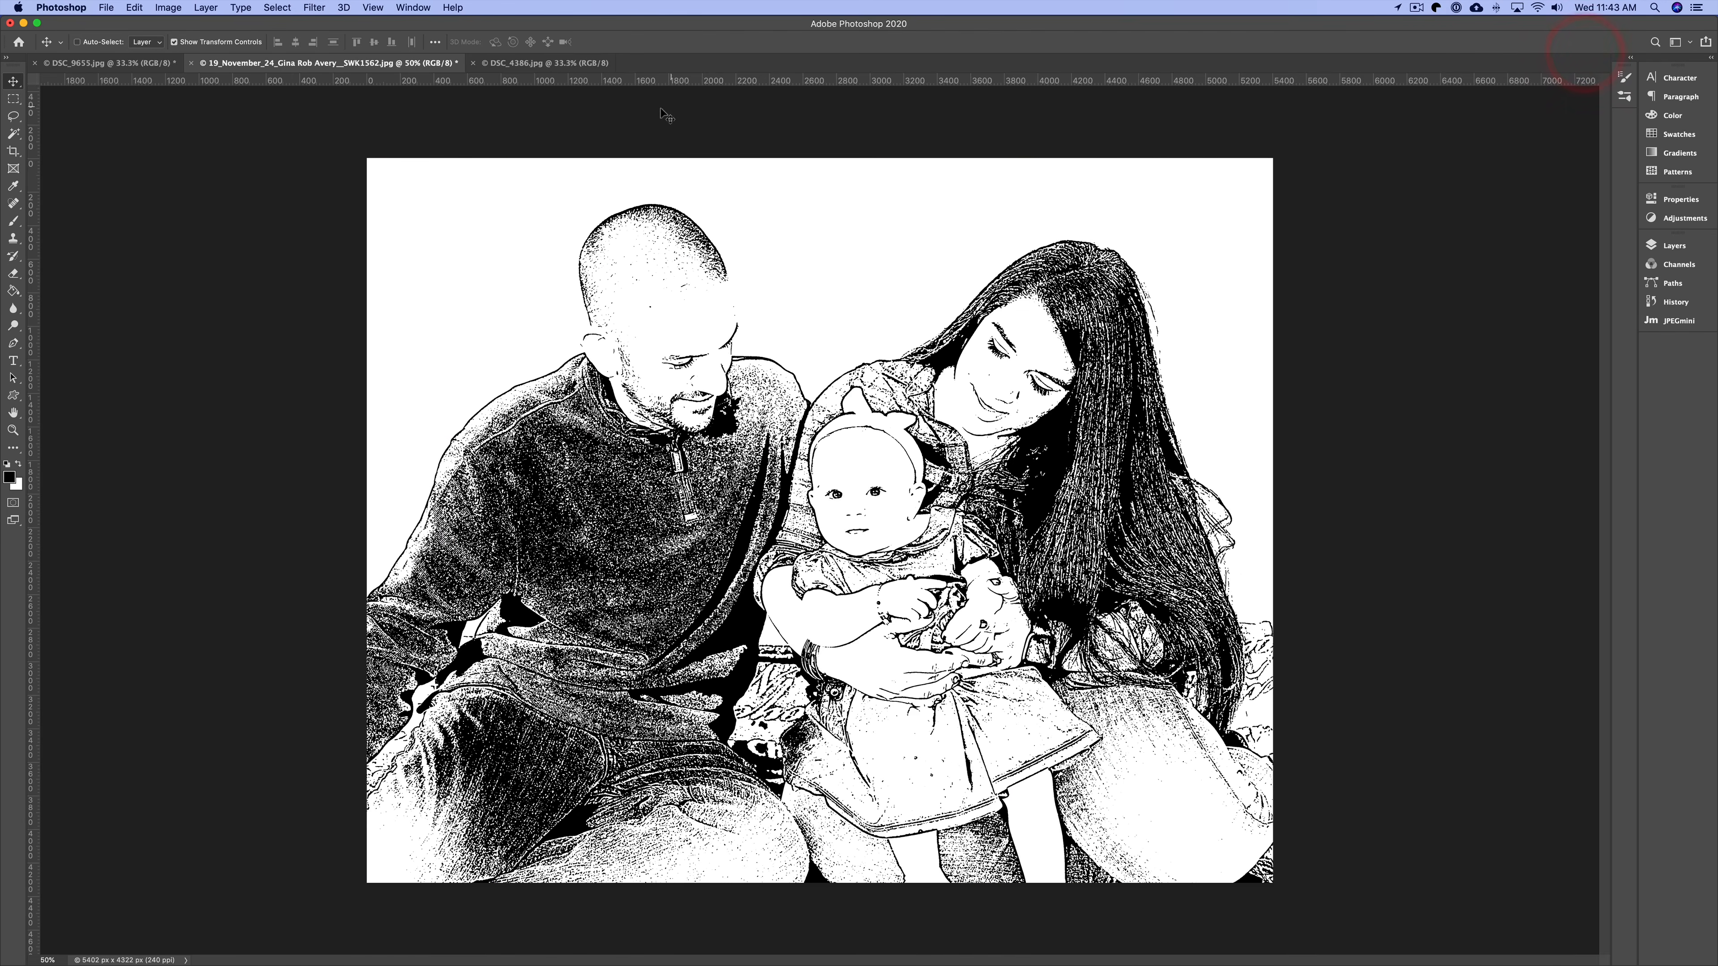
Switch to the street couple photo, open the Filter Gallery and choose the Stamp filter.
left_click(568, 63)
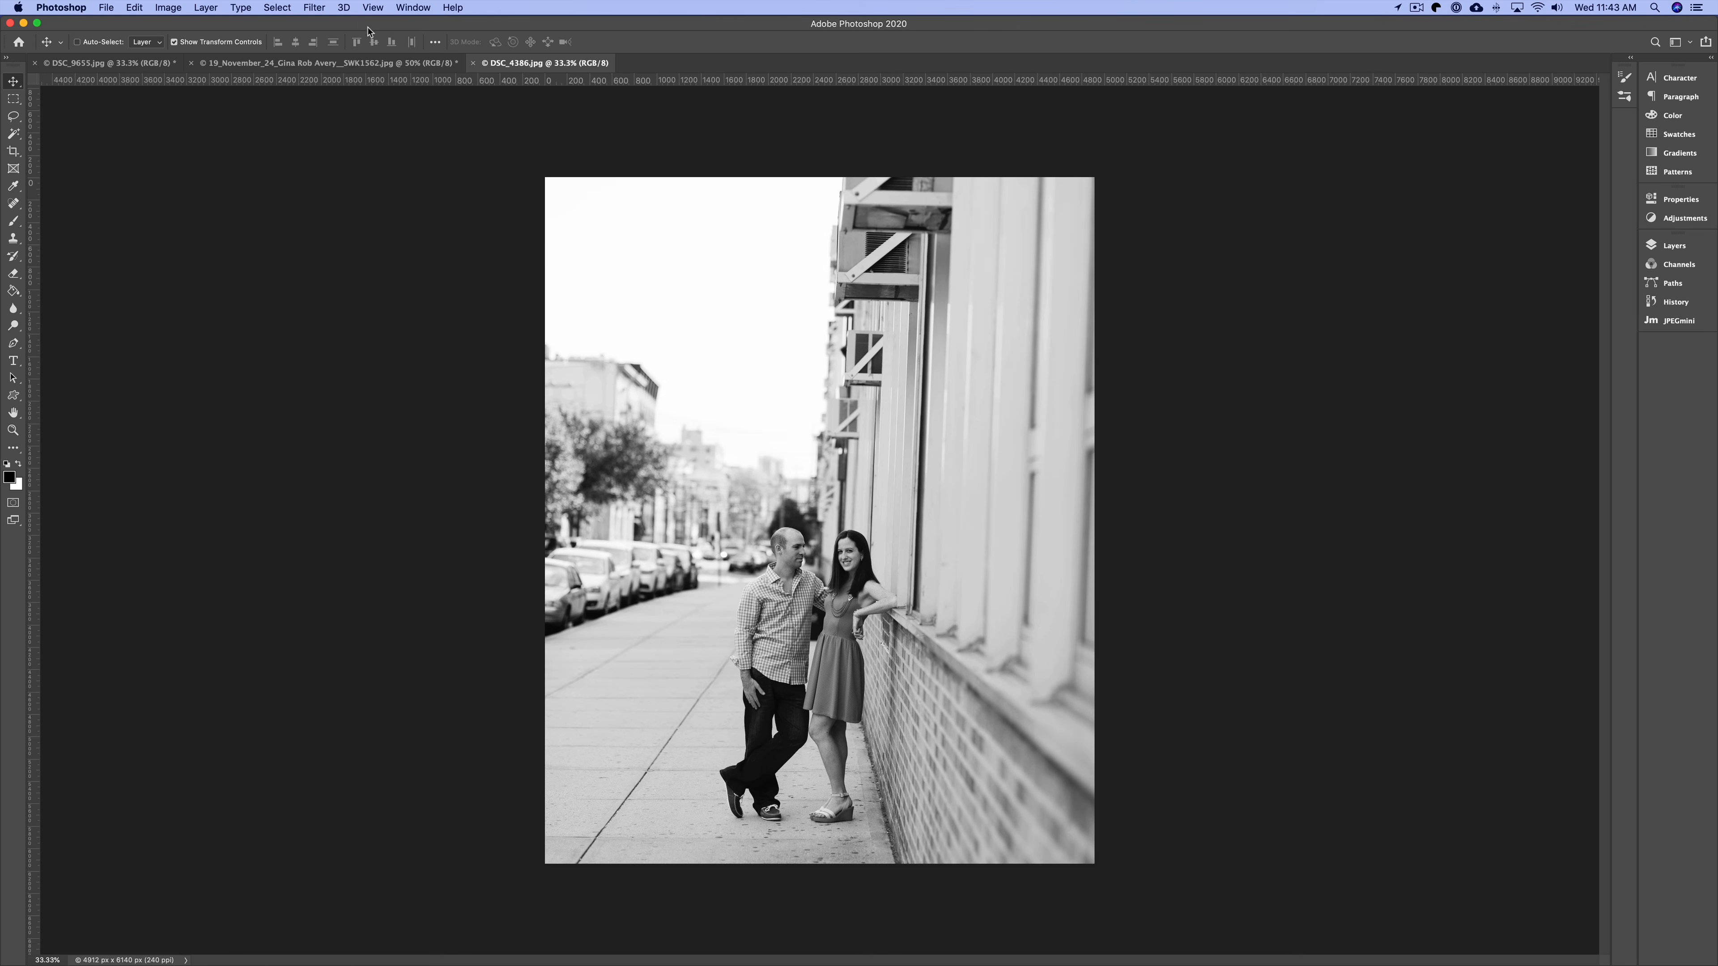
left_click(311, 8)
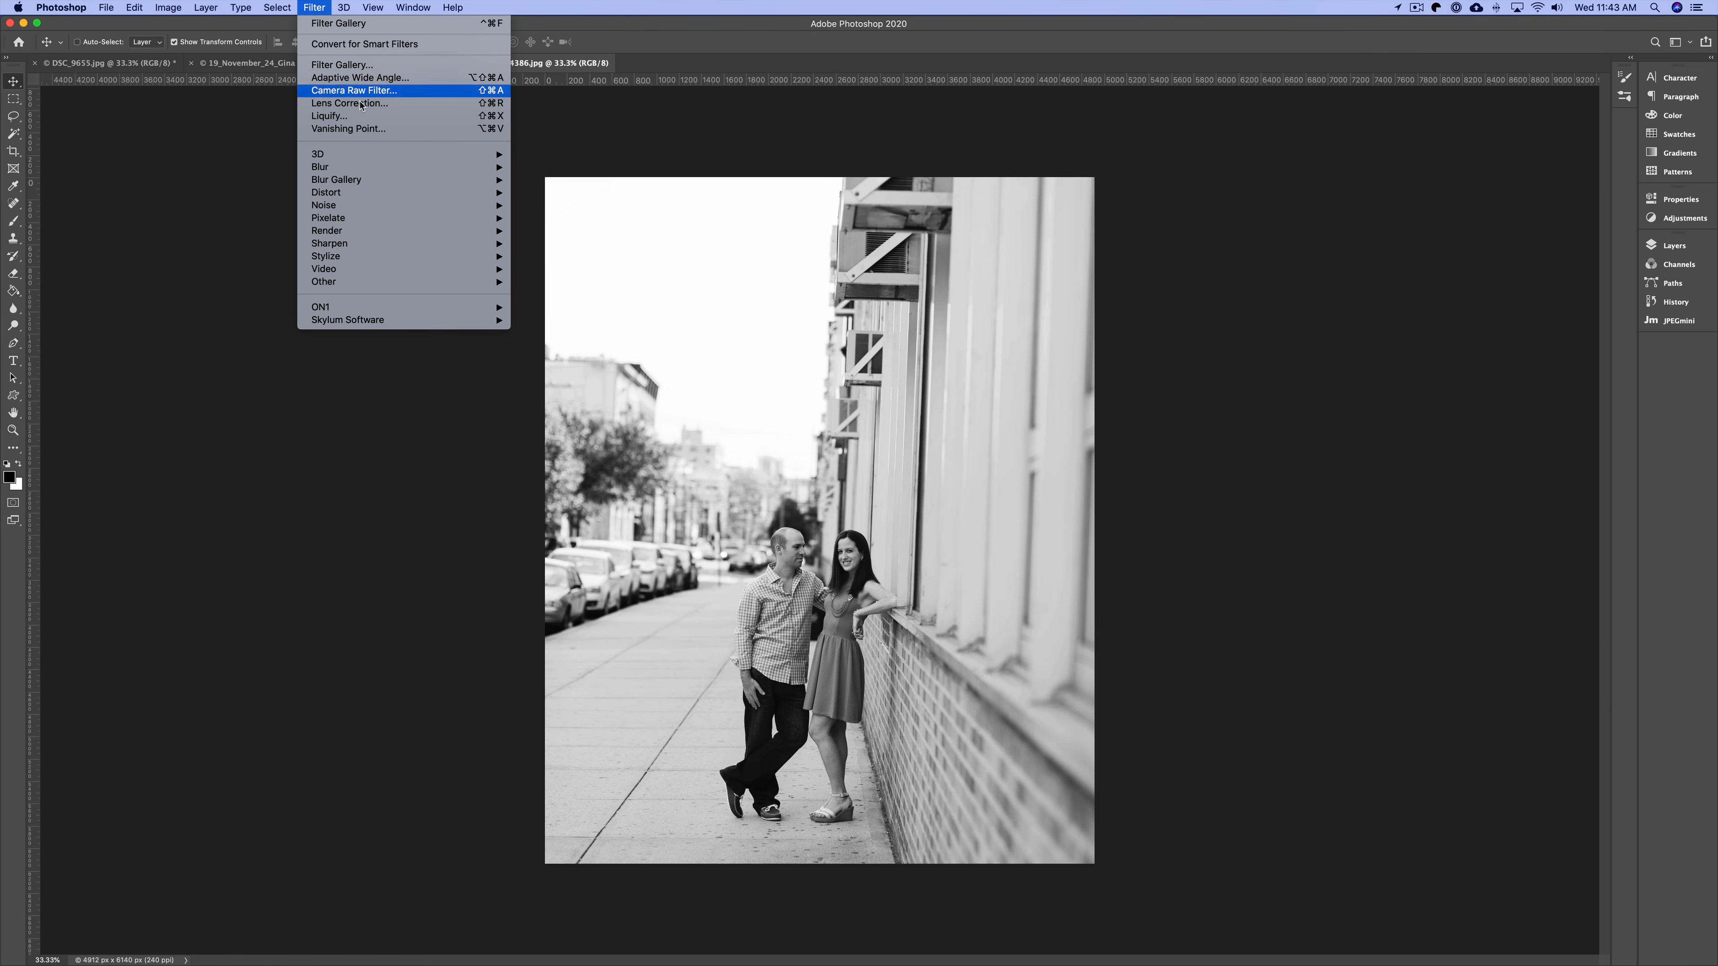
left_click(359, 64)
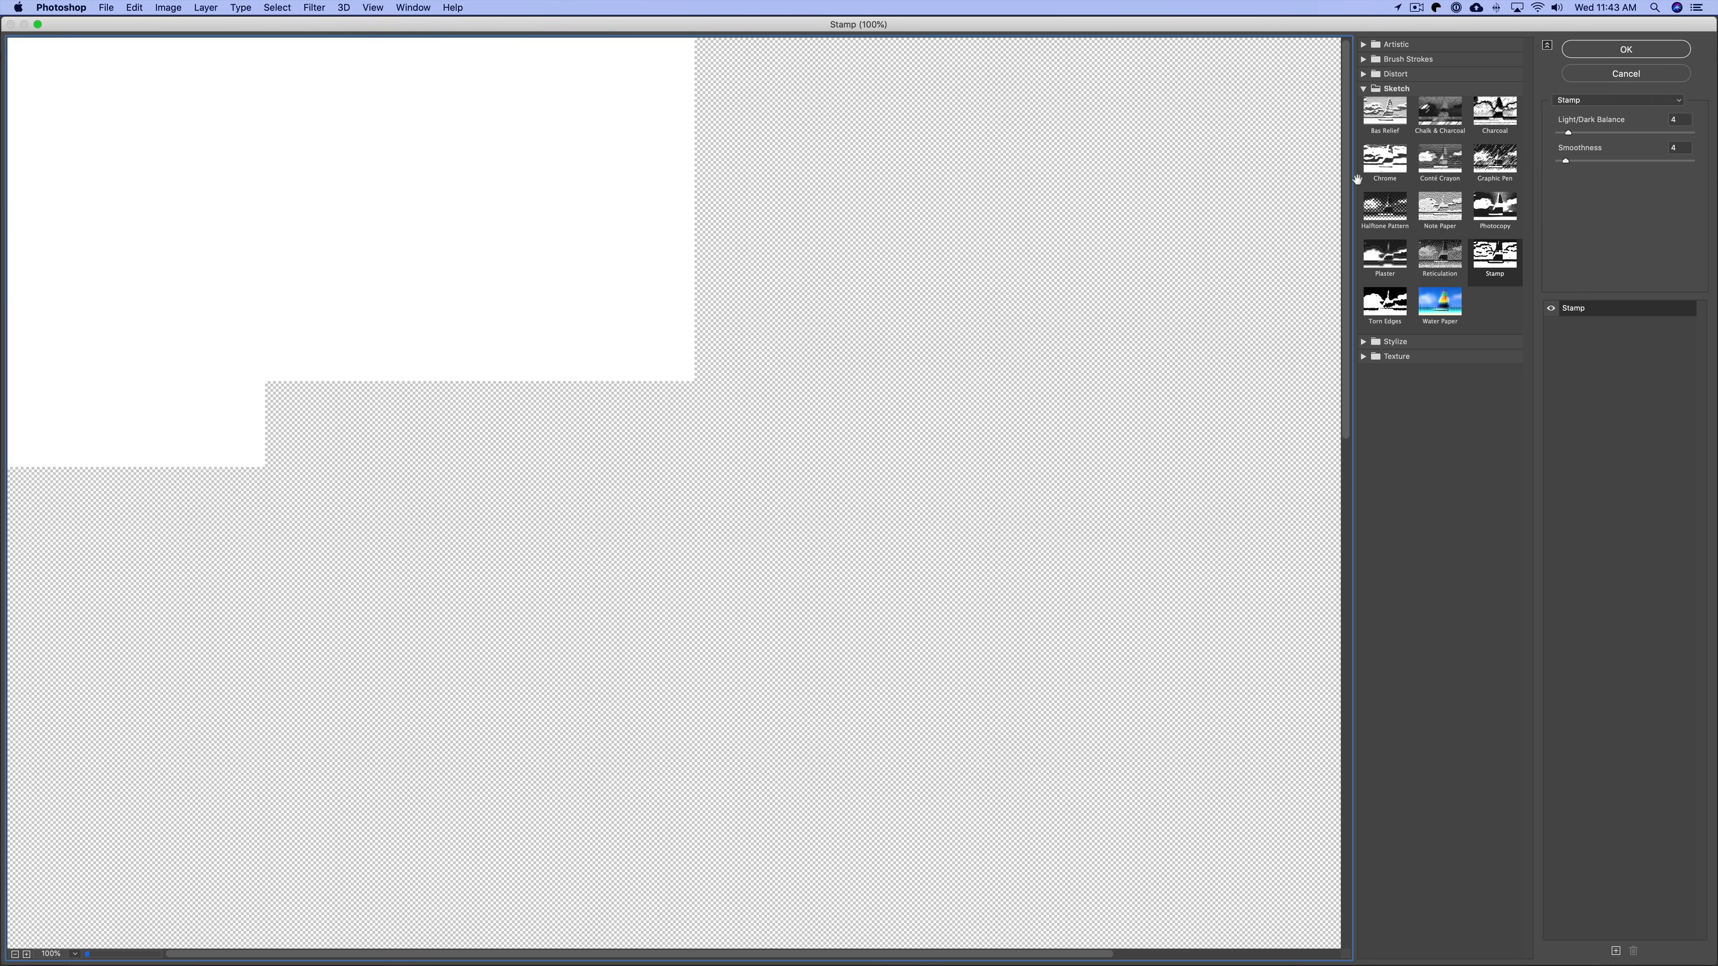
left_click(1483, 257)
key("super+minus")
key("super+minus")
key("super+minus")
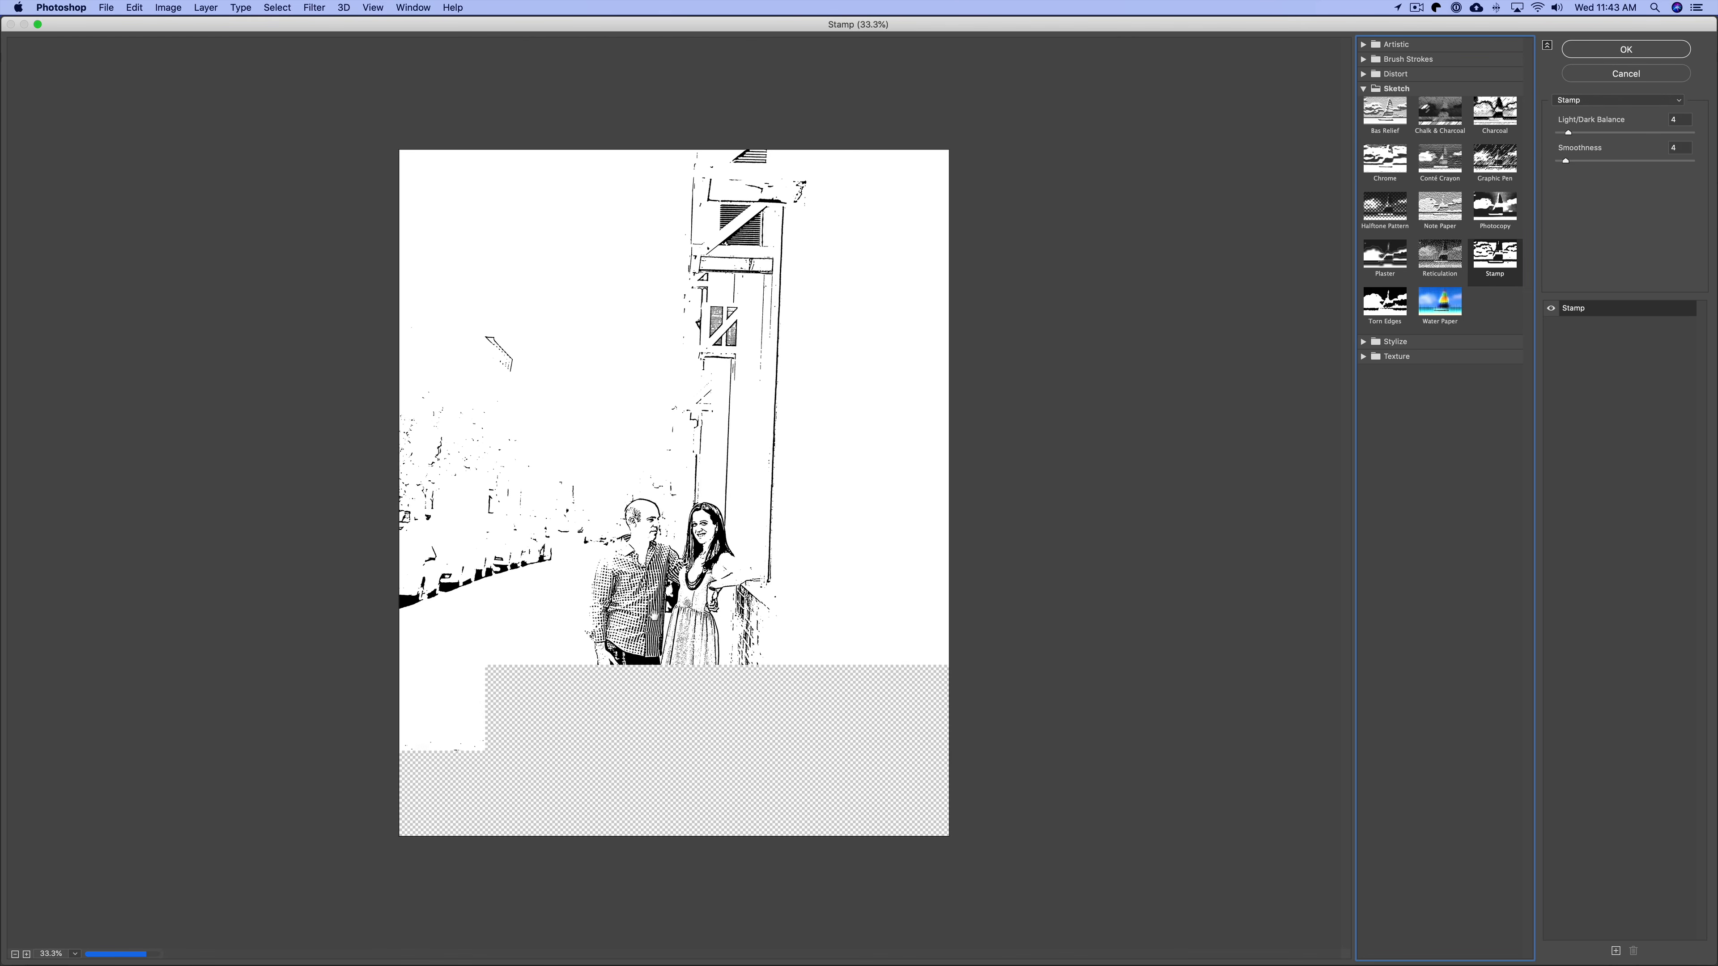
Set the Stamp's Smoothness to 1 and its Light/Dark Balance to 11.
left_click_drag(1566, 161, 1577, 162)
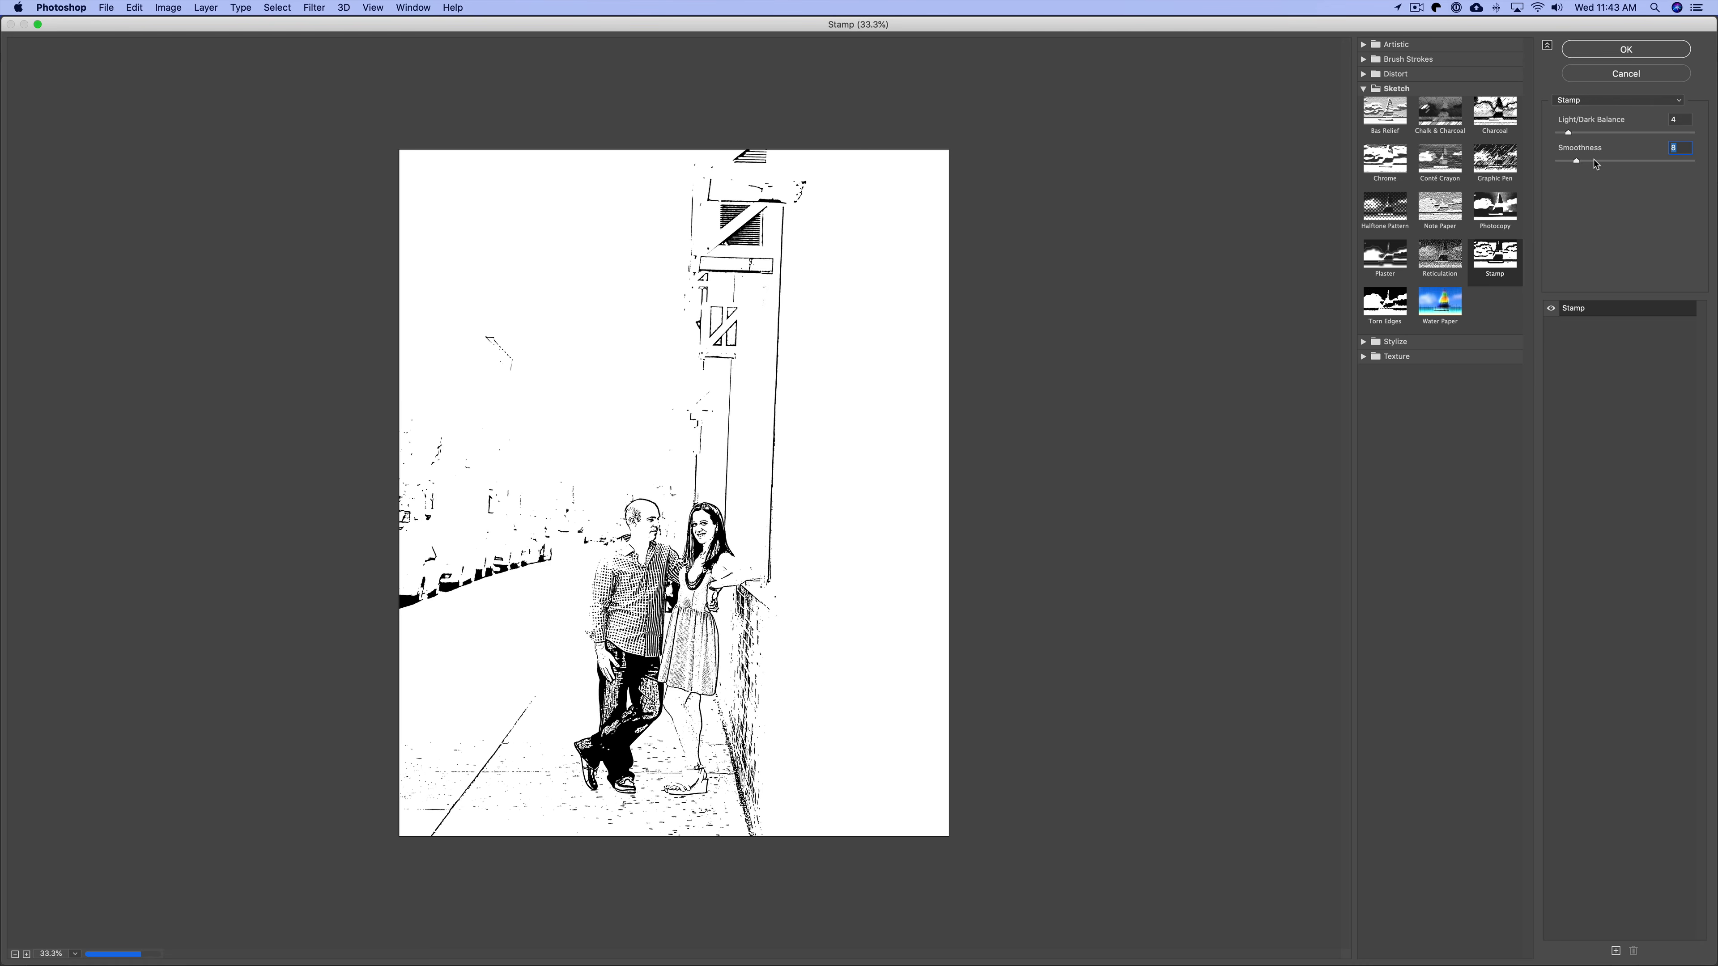
left_click(1595, 163)
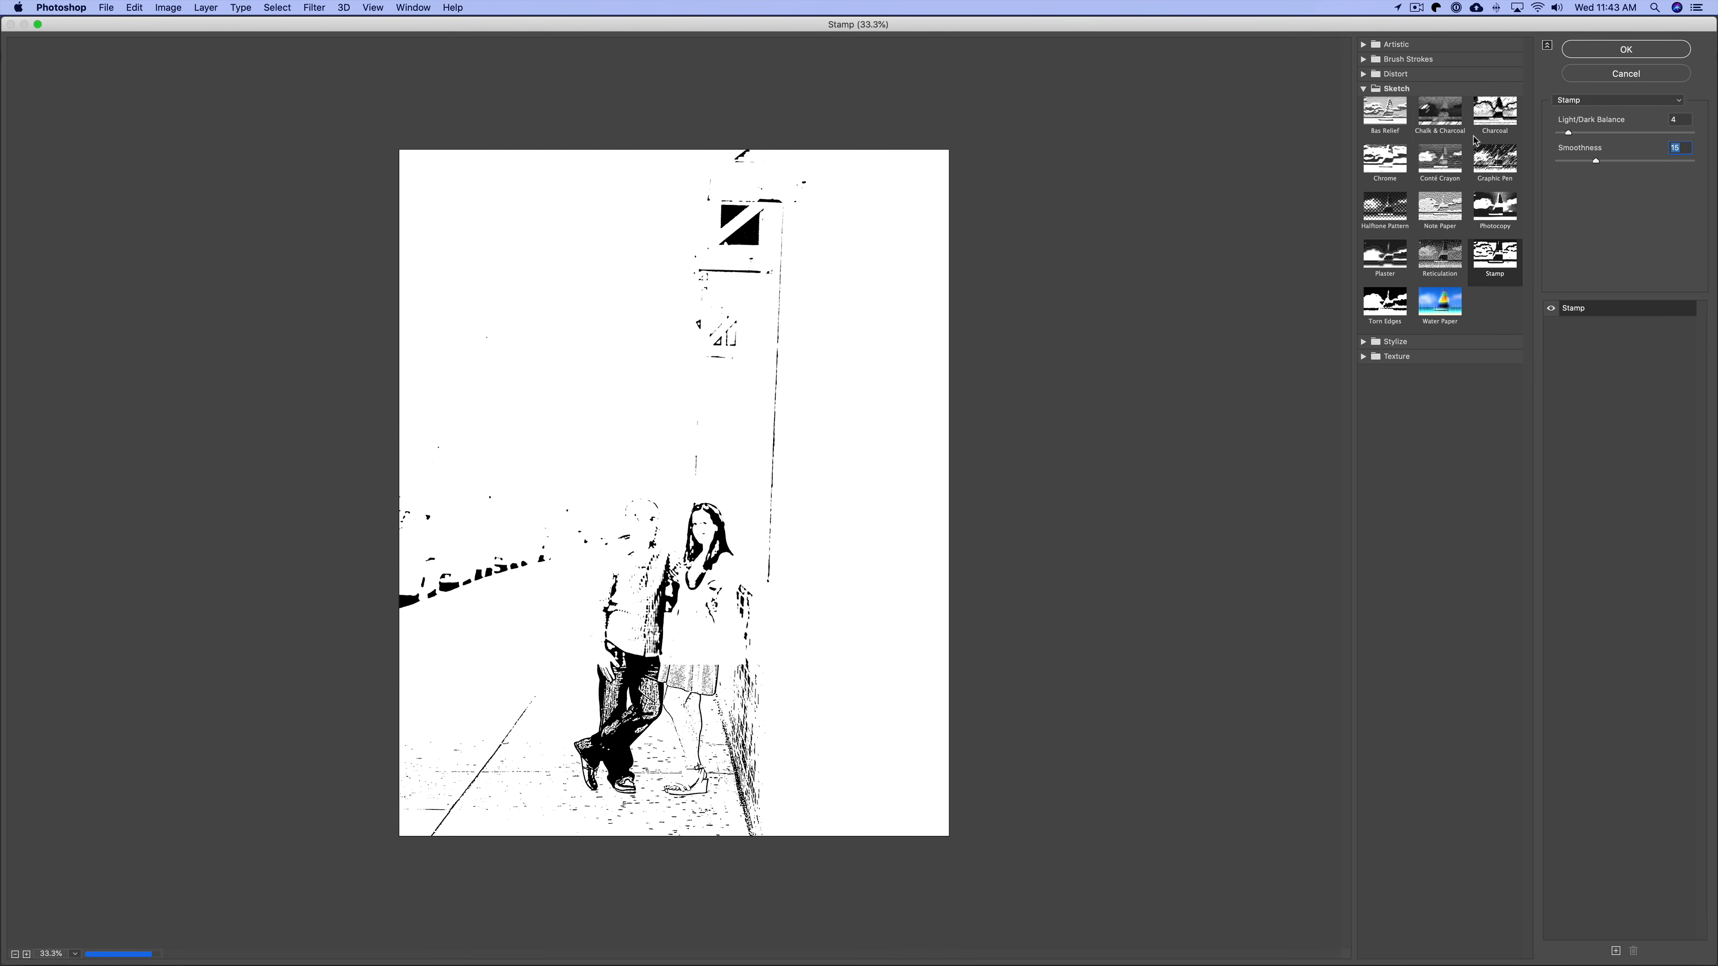
left_click(1535, 160)
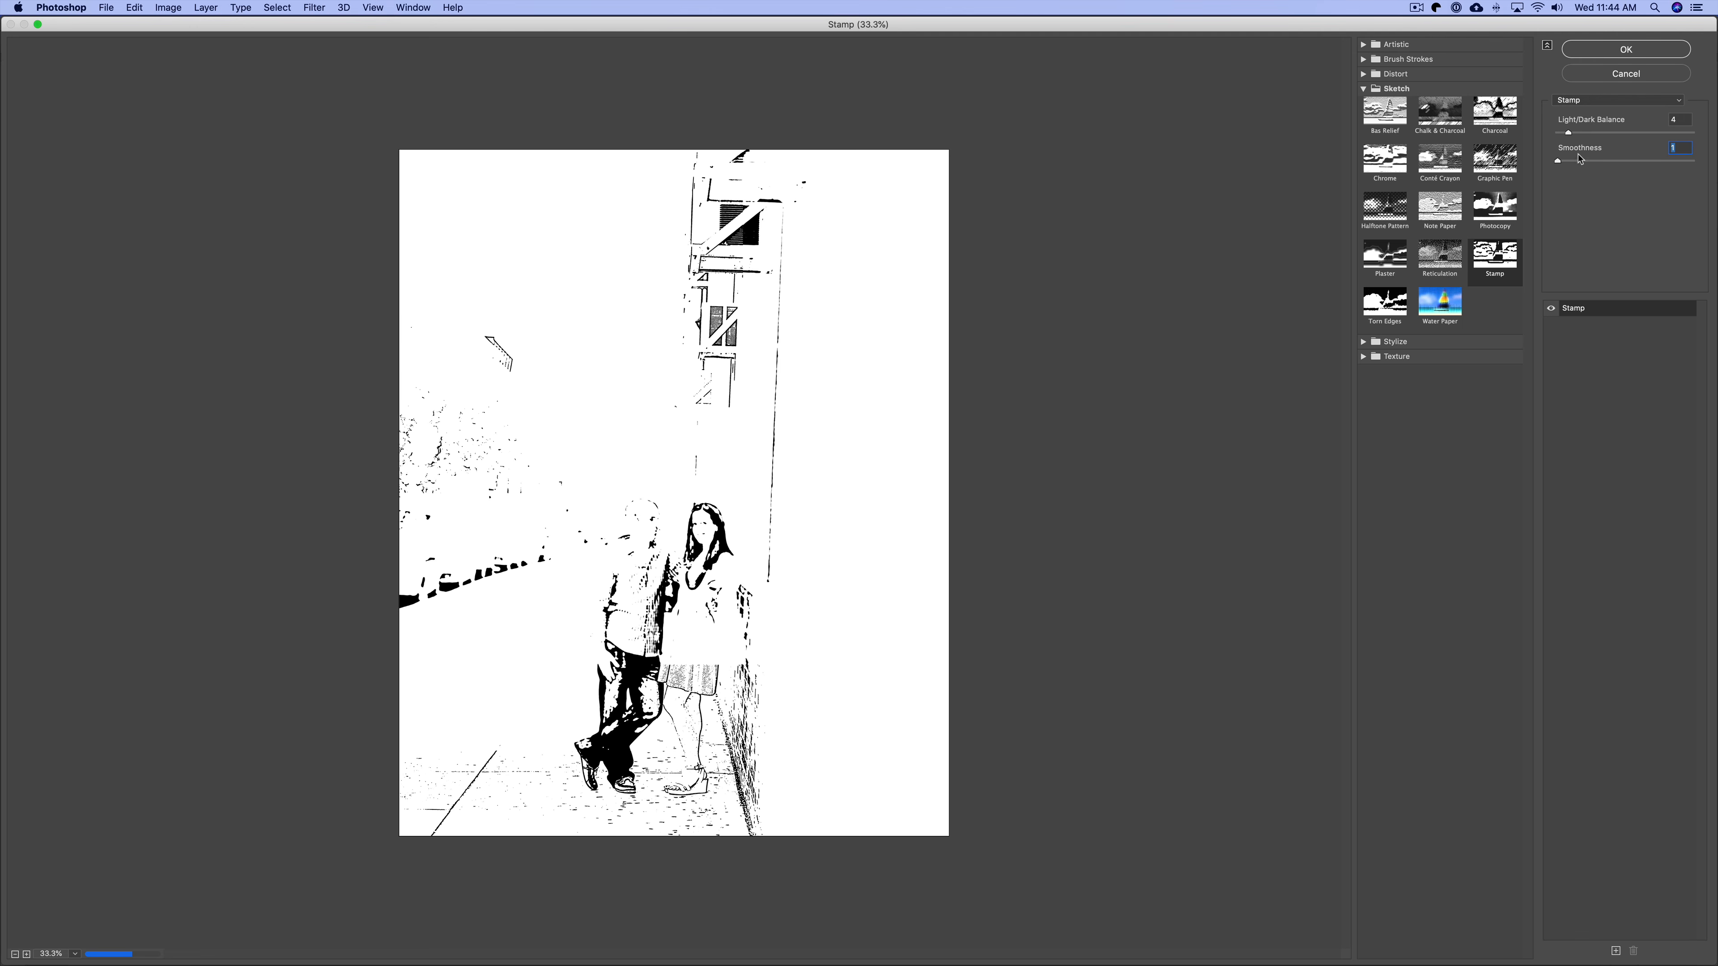
left_click(1584, 133)
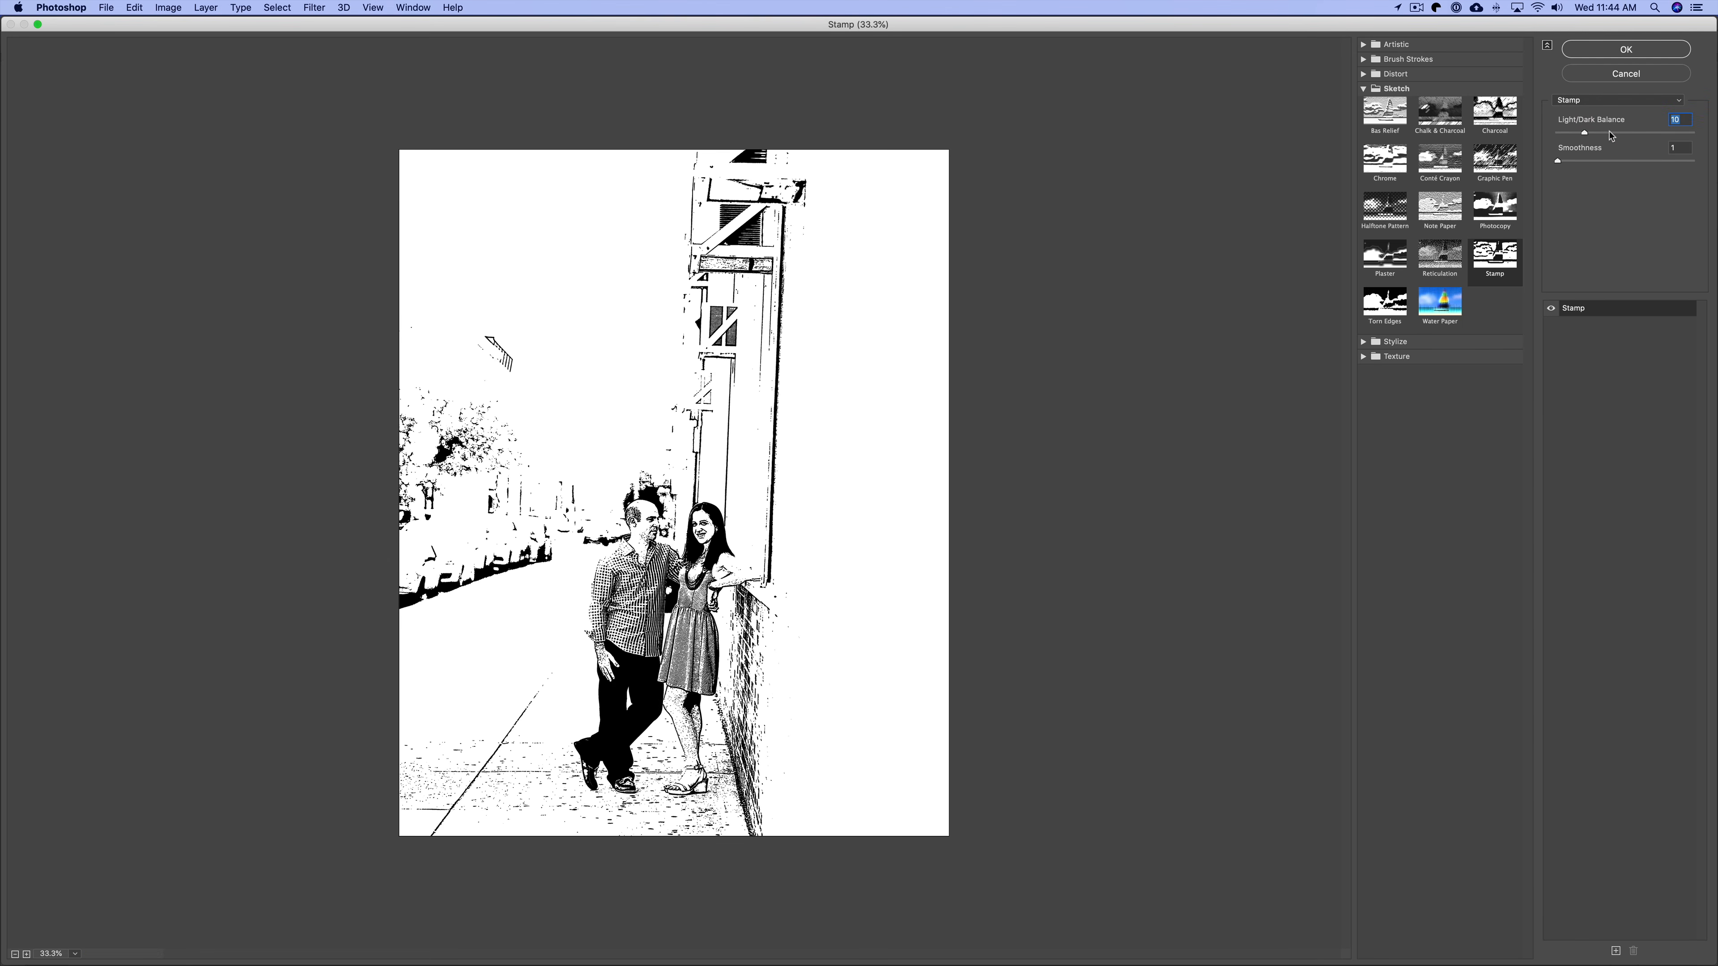
left_click(1610, 134)
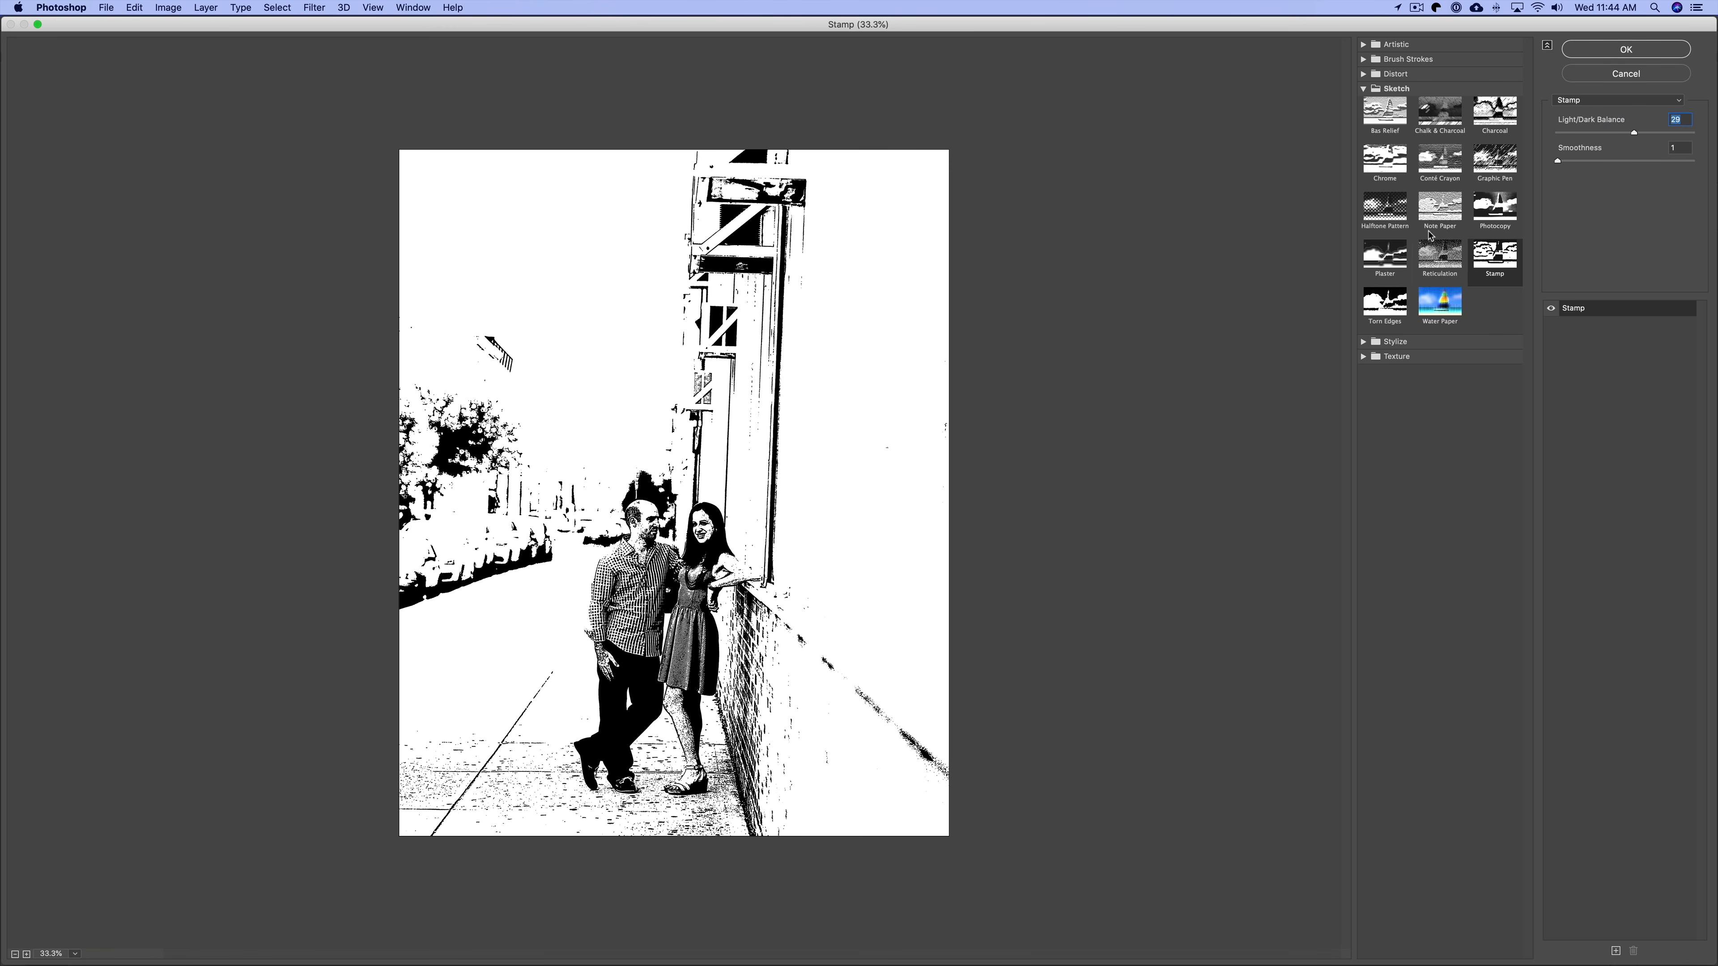
left_click(1658, 133)
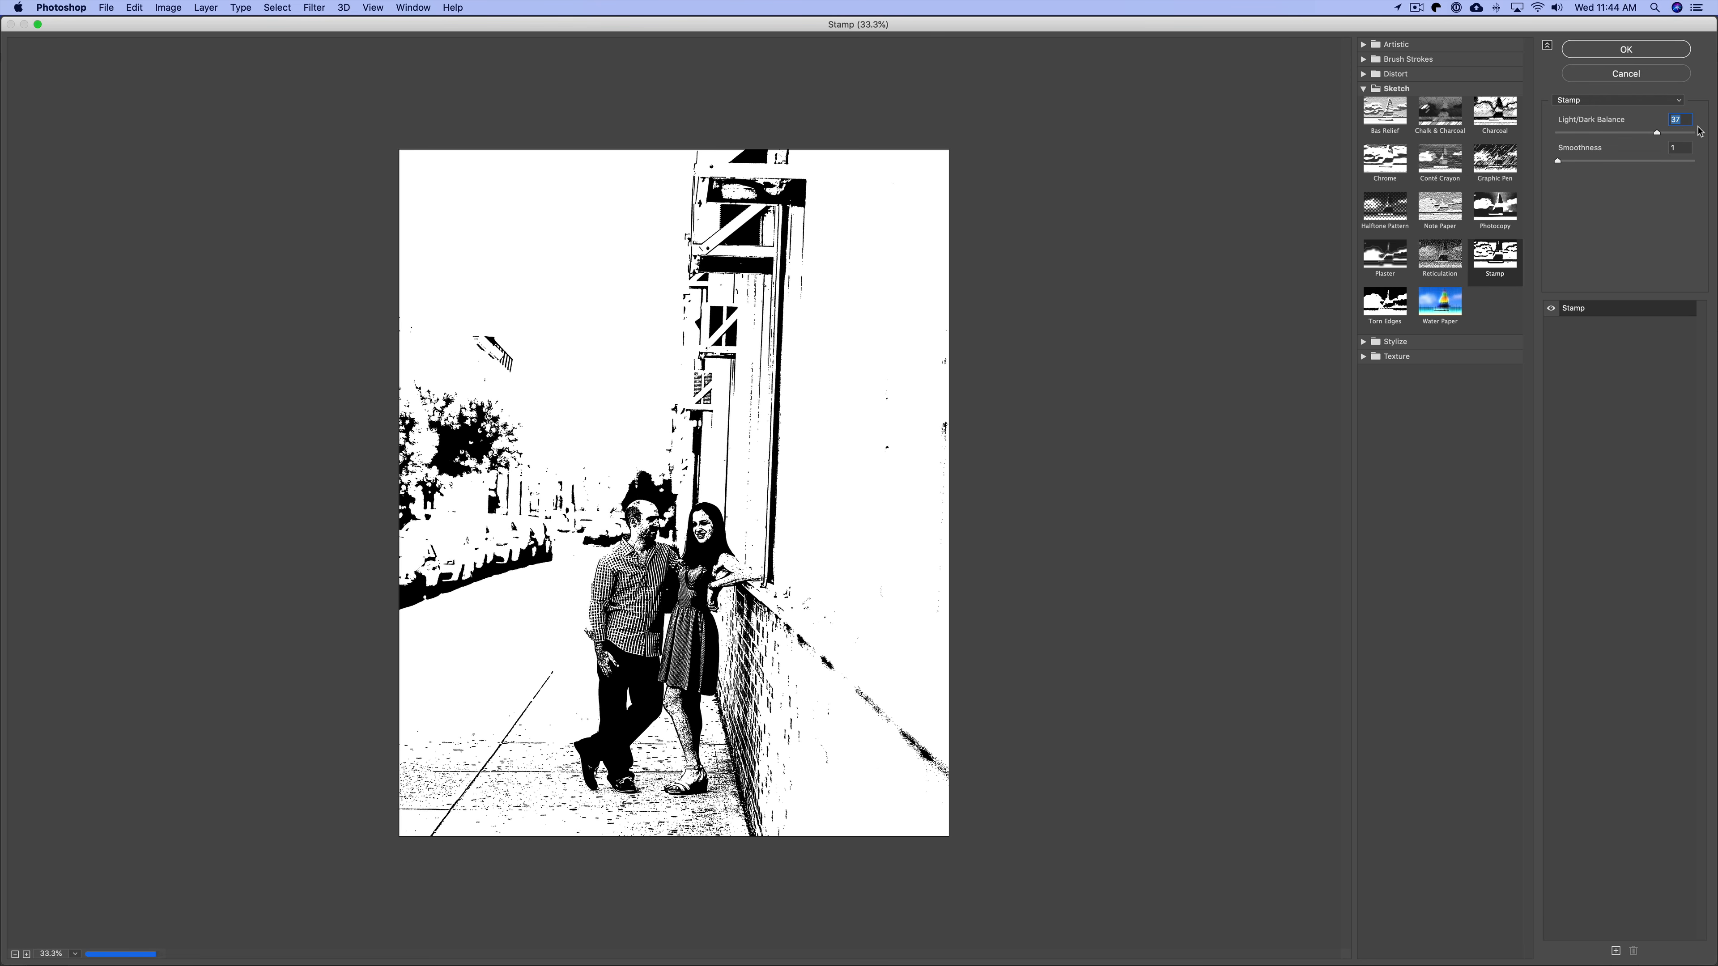
left_click(1682, 134)
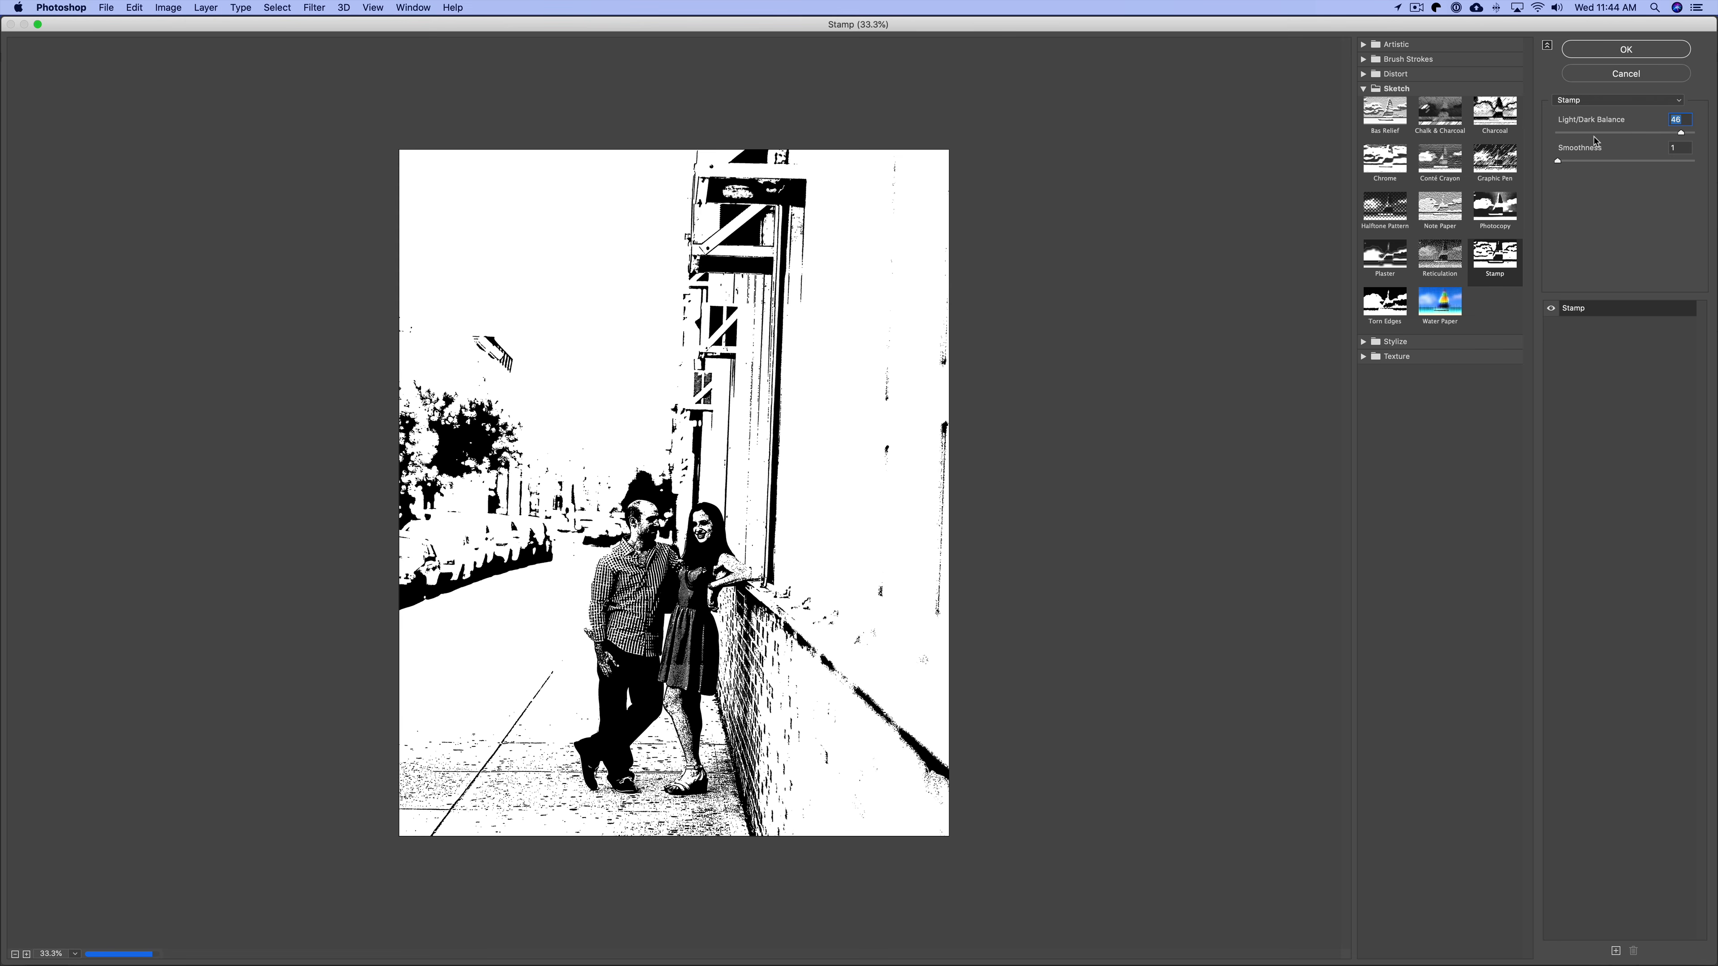
left_click(1588, 131)
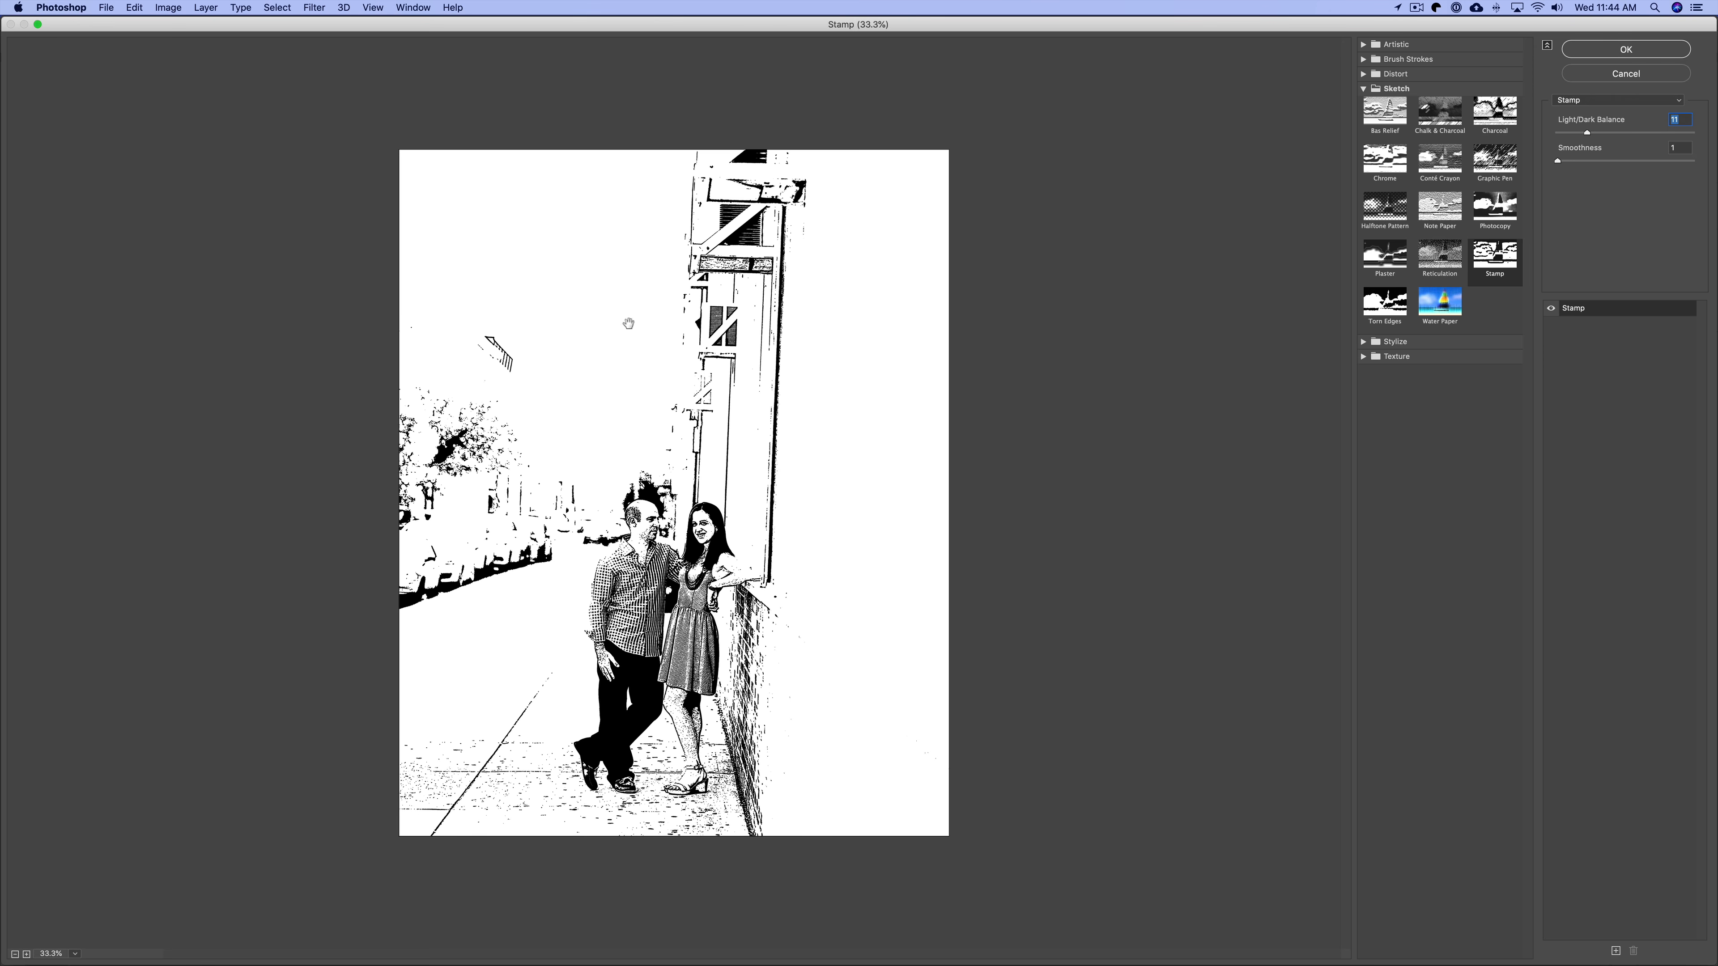
Apply the Stamp filter to the street couple photo with Light/Dark Balance 11.
left_click(1573, 132)
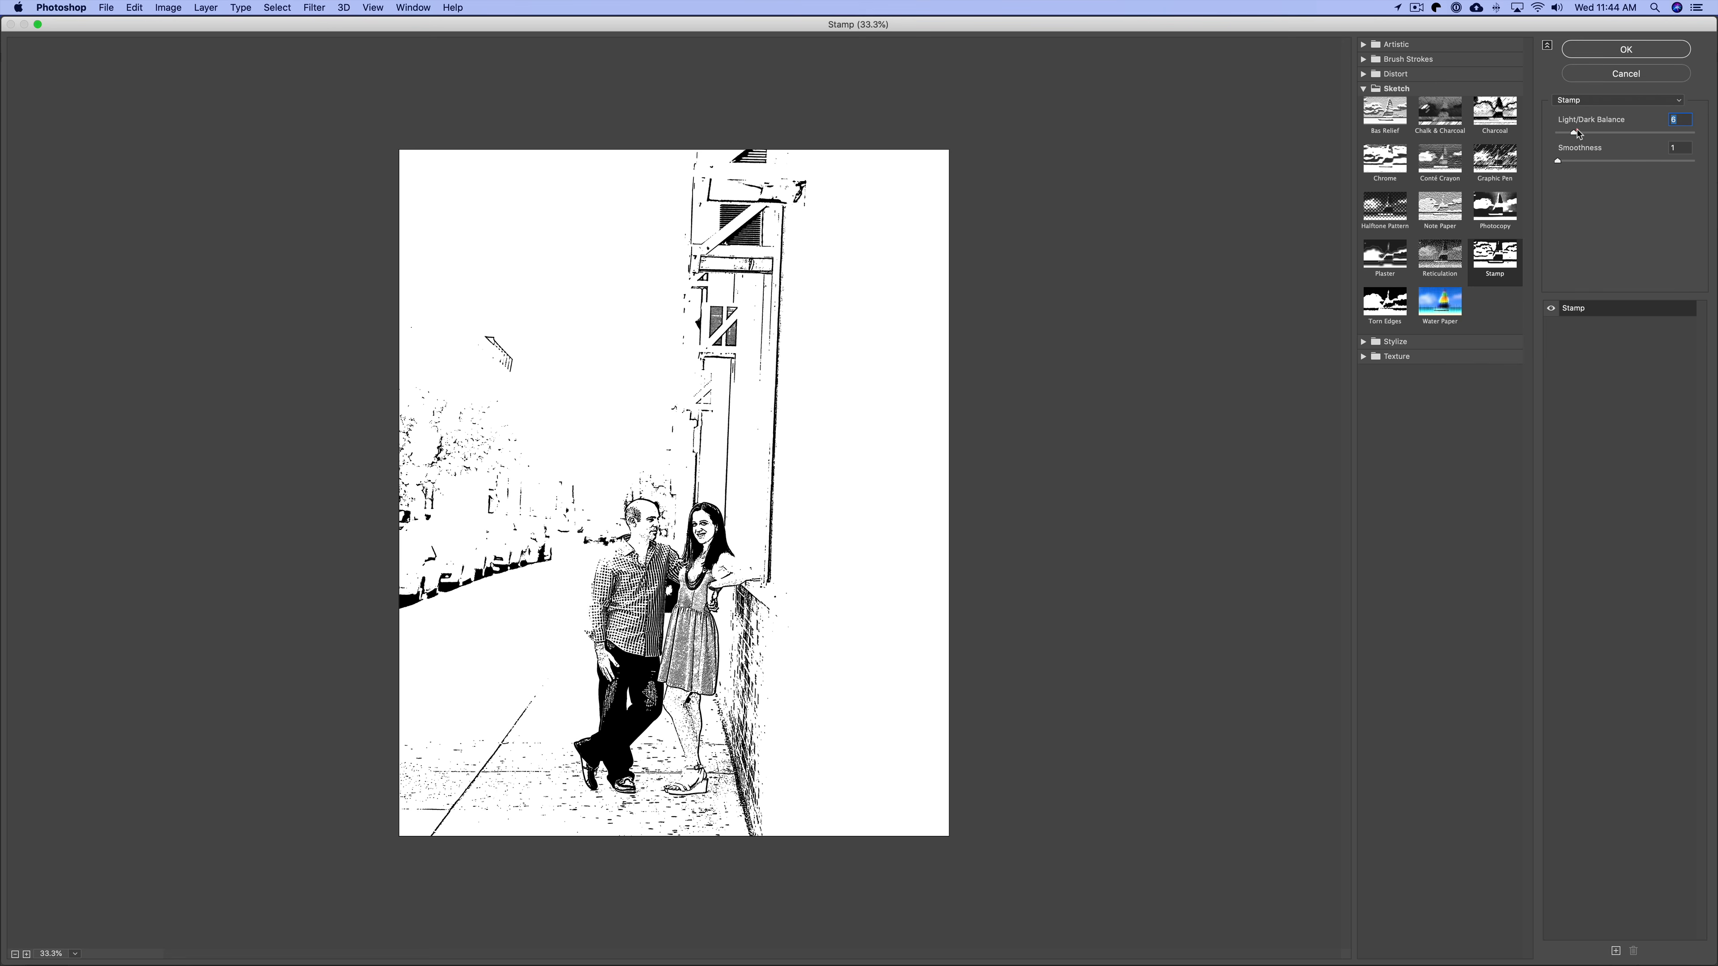
left_click(1588, 132)
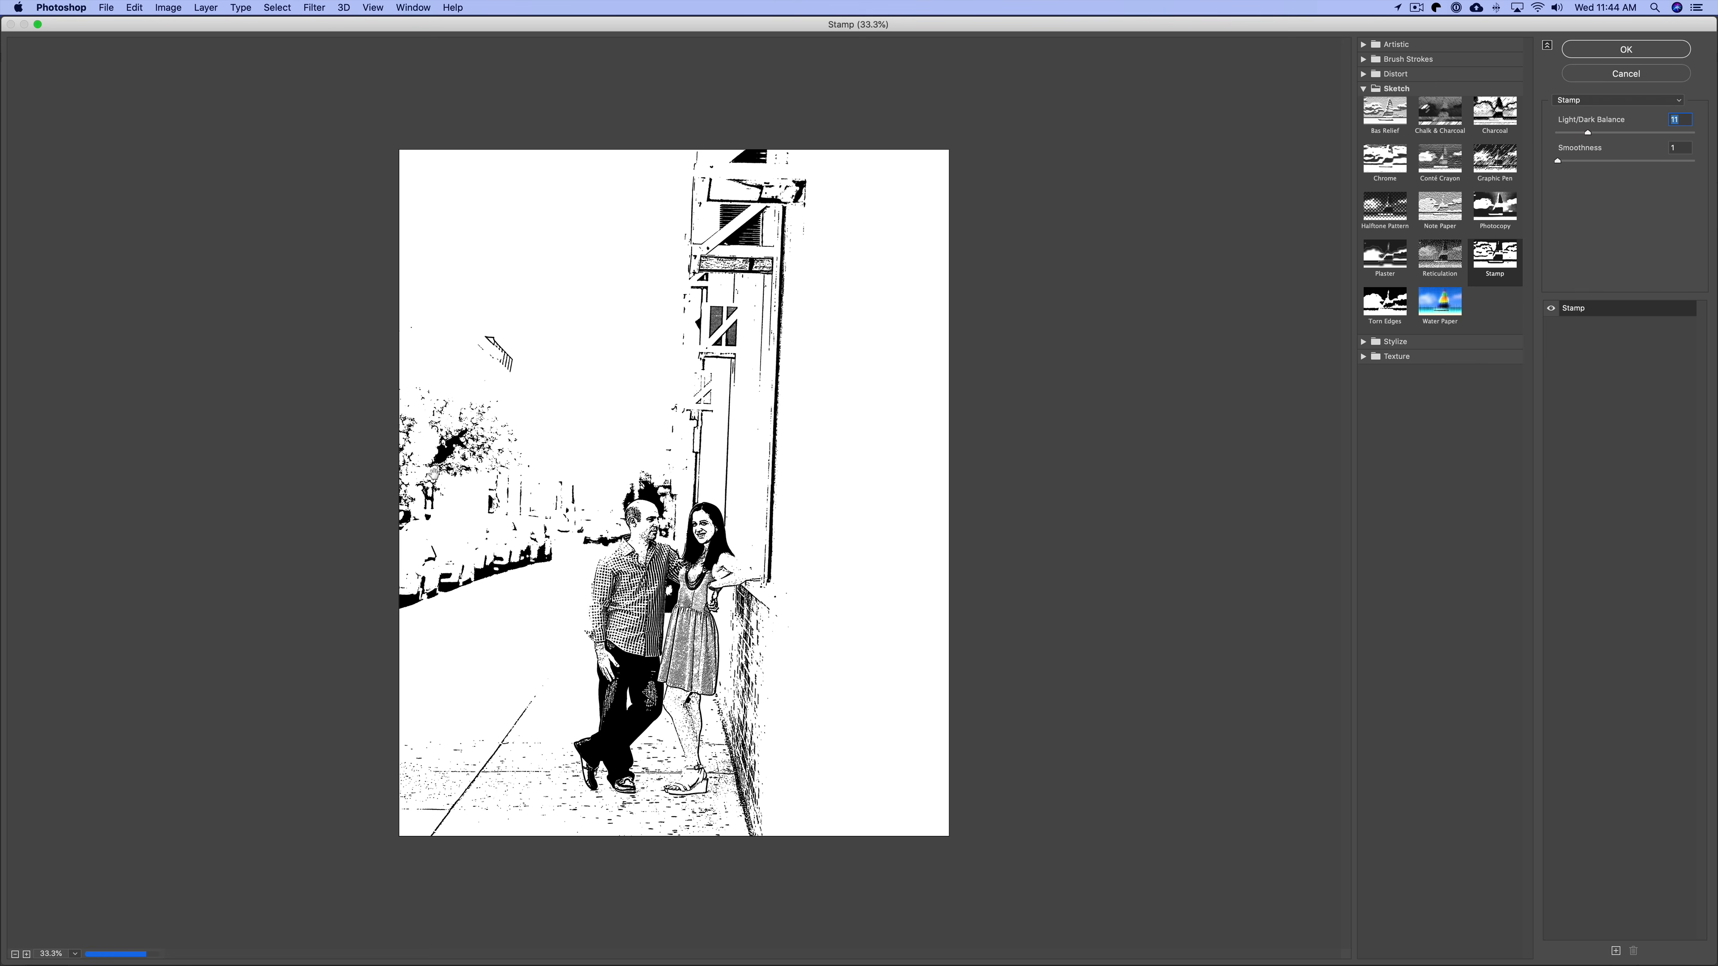
left_click(1587, 51)
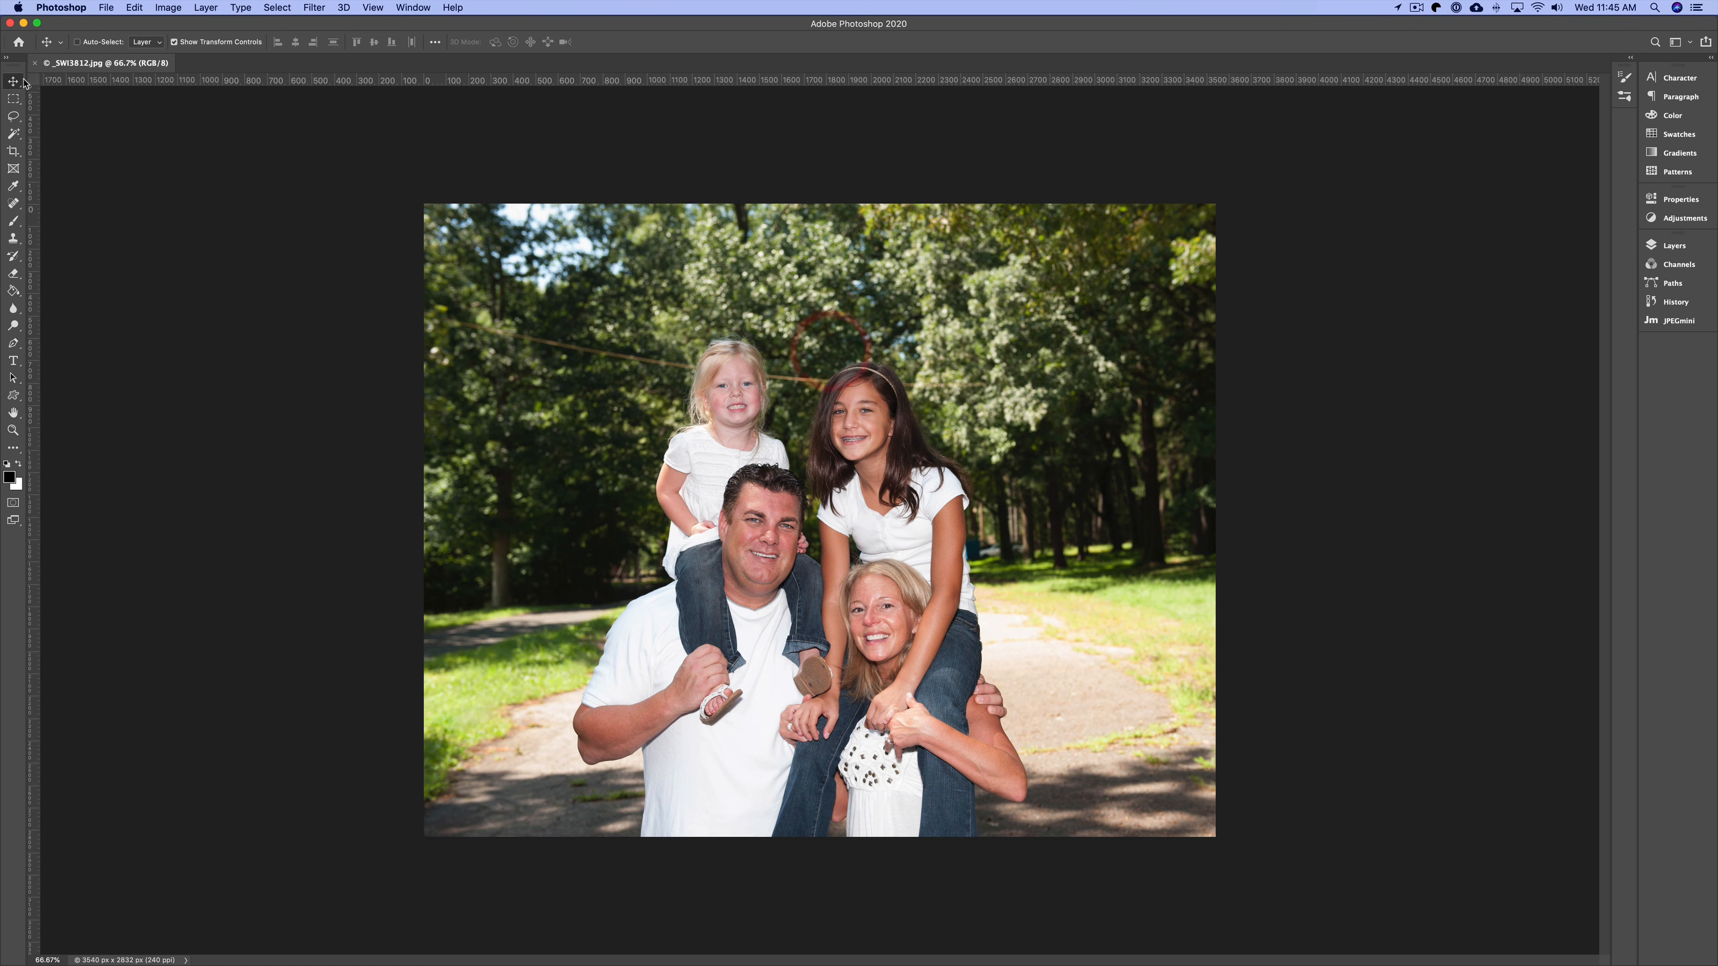
Open the Filter Gallery on the family portrait and try a Stamp Light/Dark Balance of 12.
left_click(315, 9)
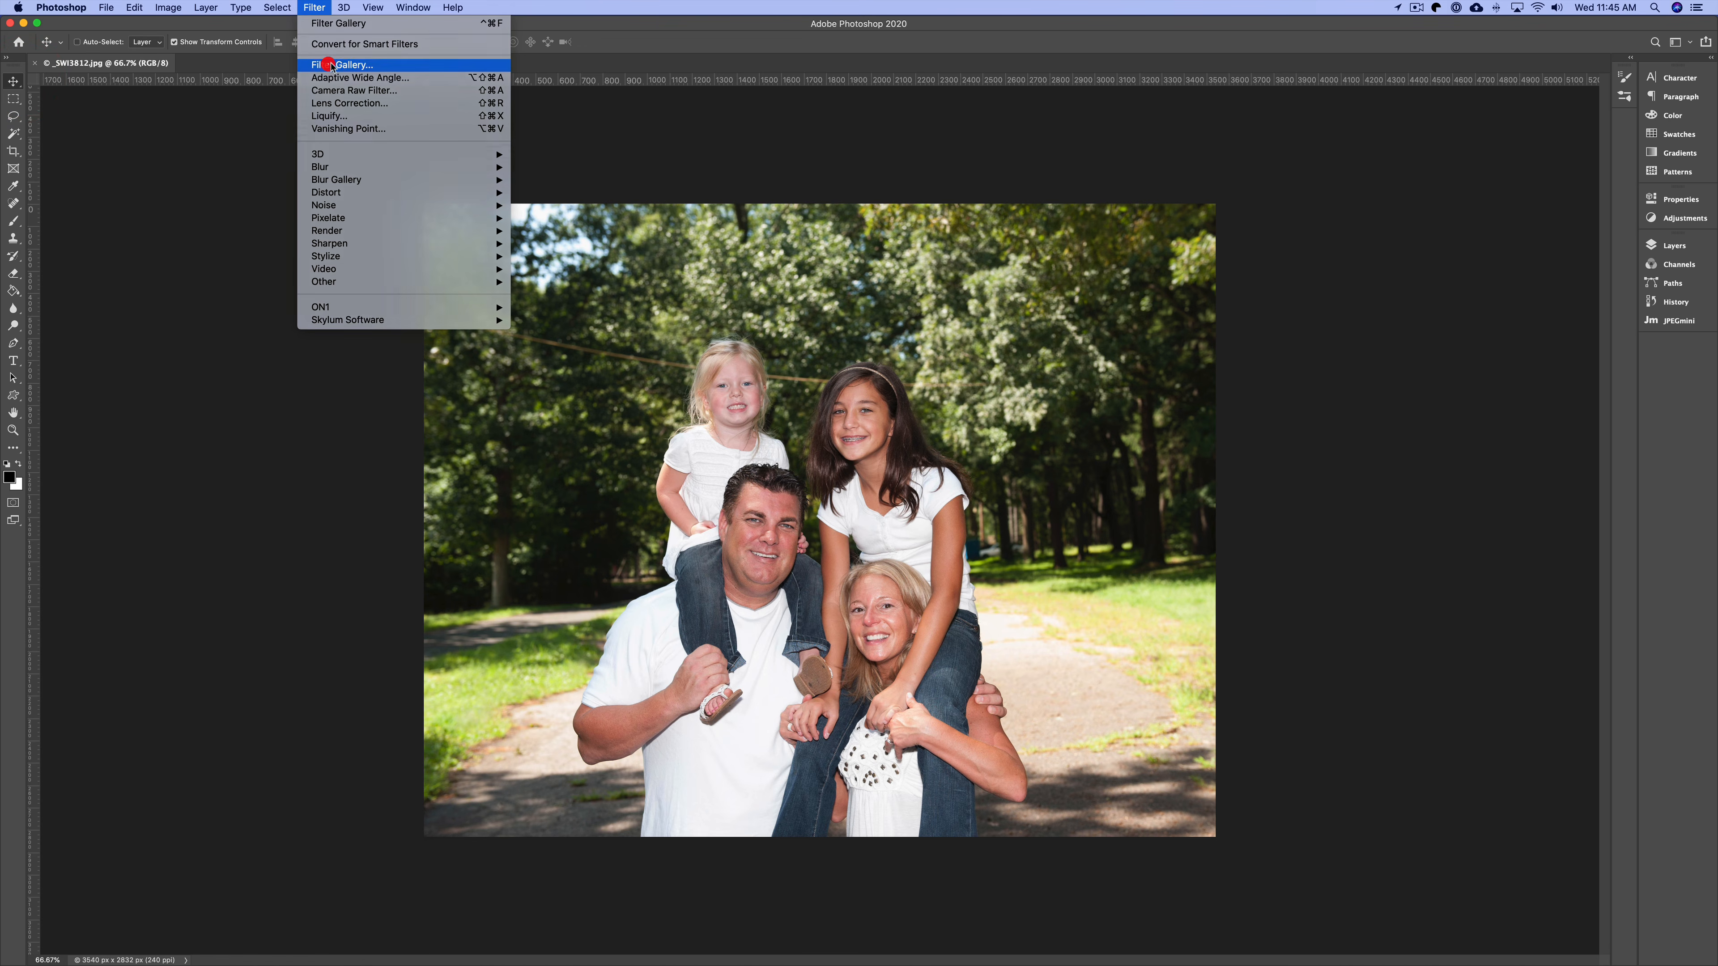
left_click(326, 65)
key("super+minus")
key("super+minus")
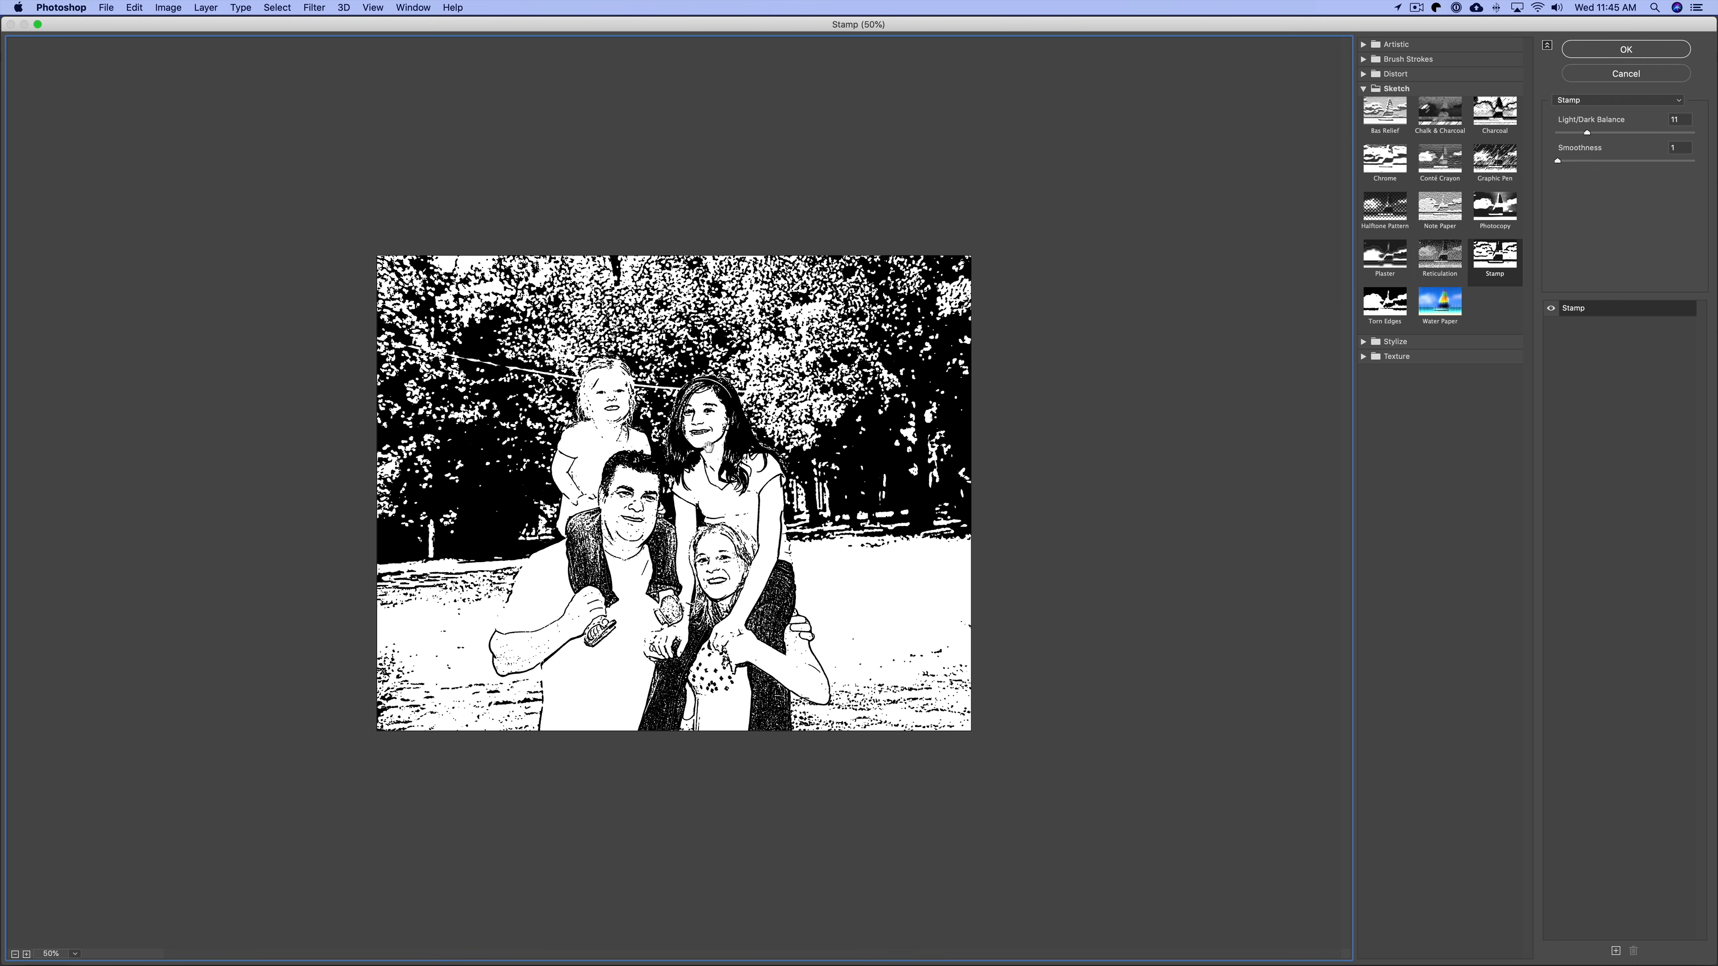
left_click(1570, 133)
left_click(1589, 132)
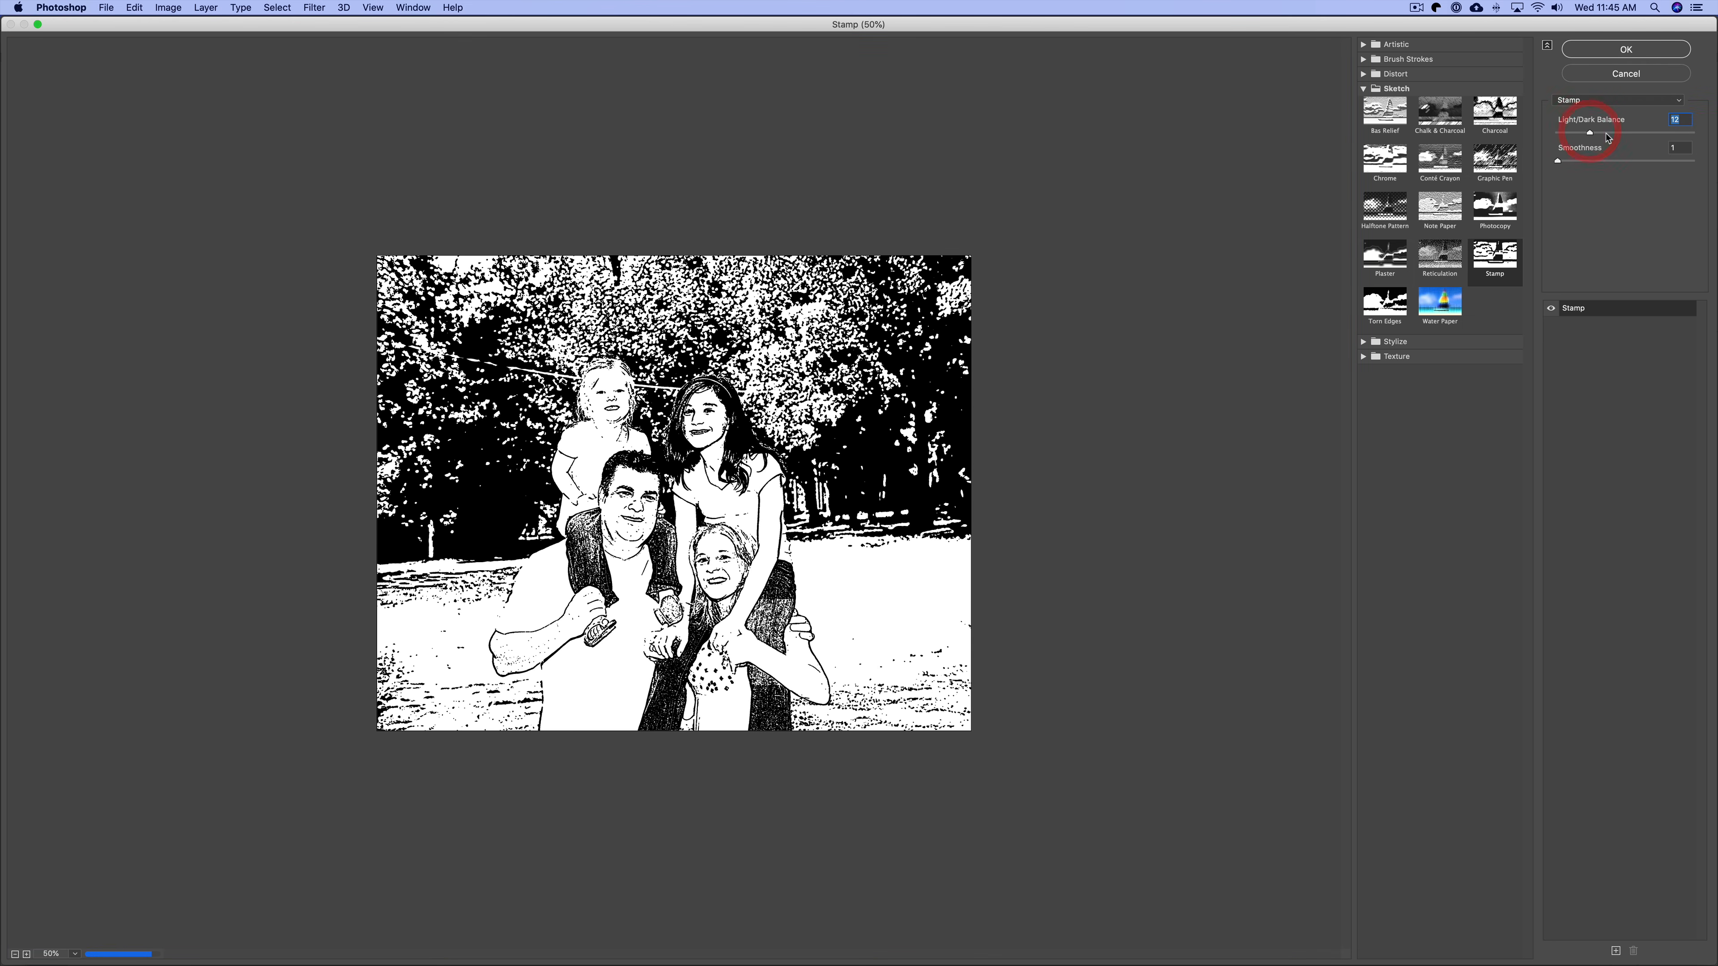
left_click(1605, 134)
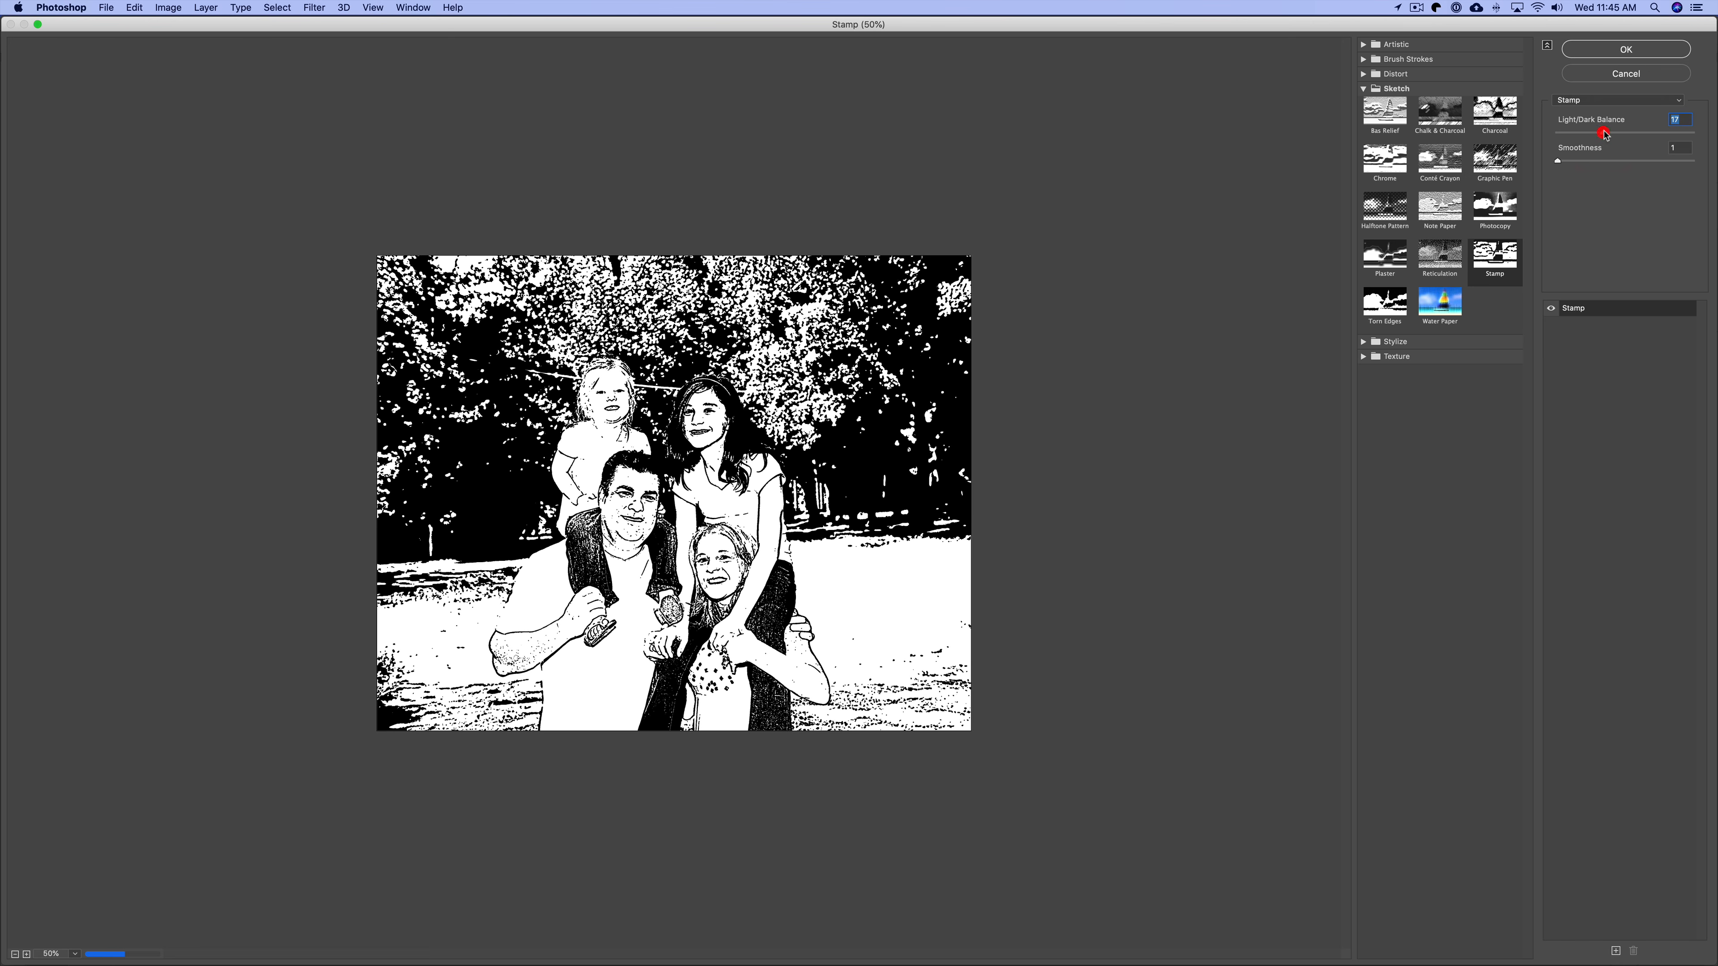
left_click(1586, 133)
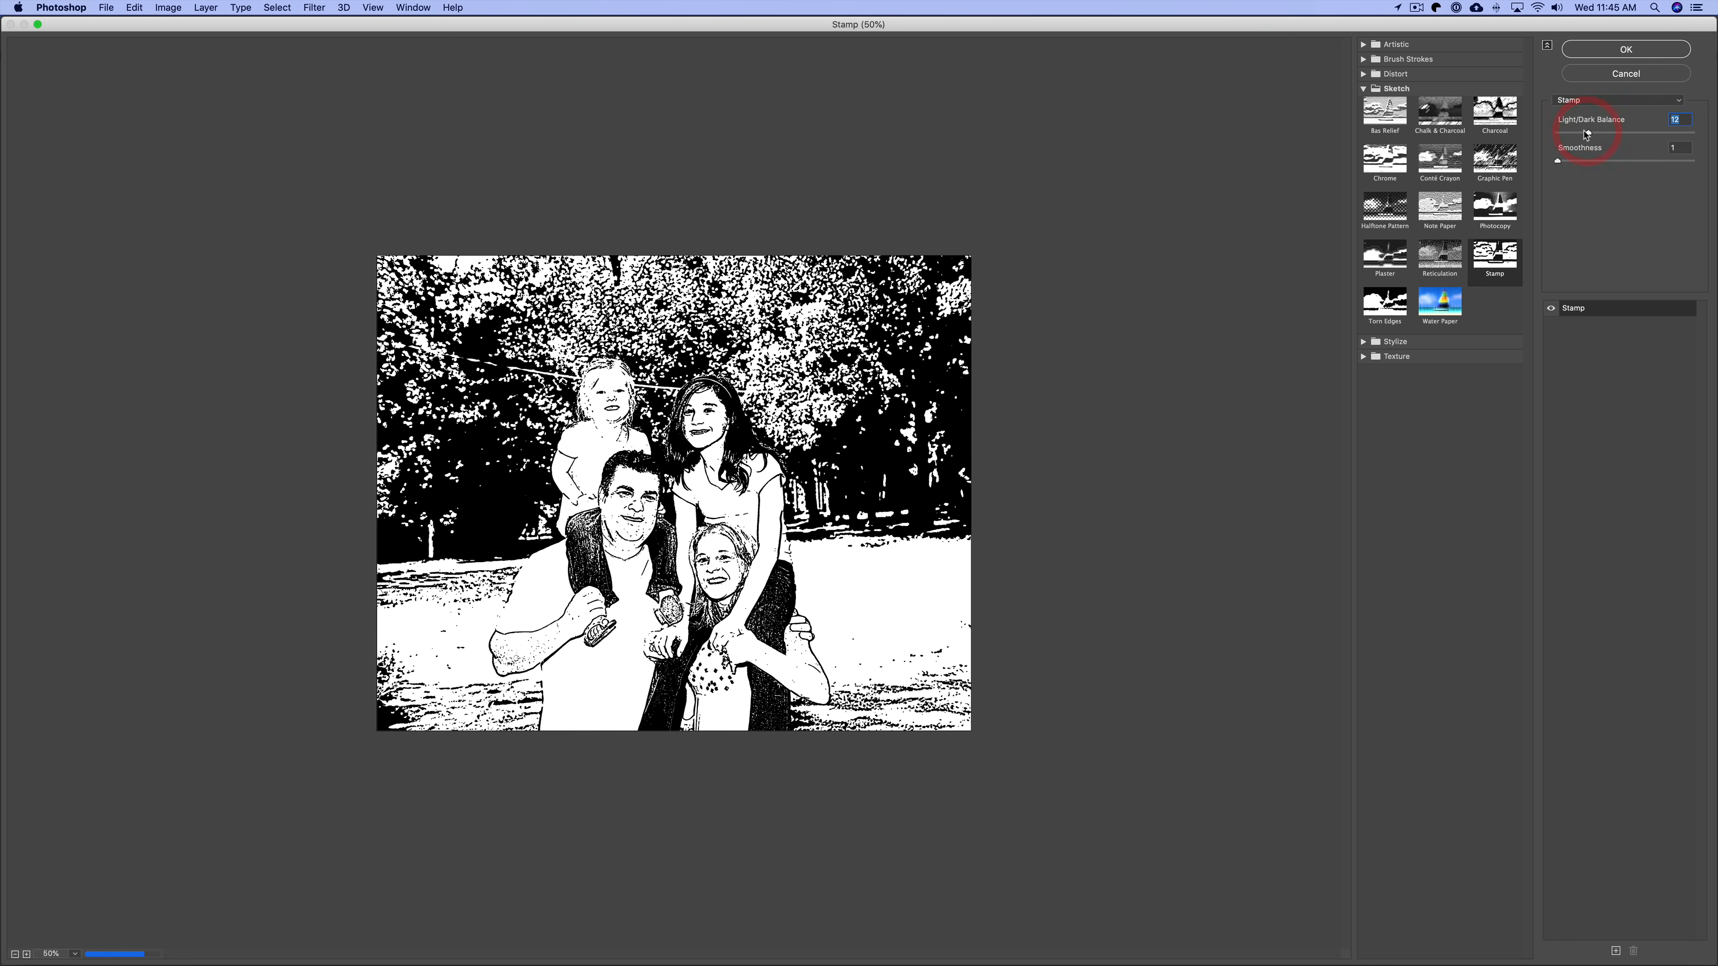
Try Smoothness 15 and Light/Dark Balance 28, then return Smoothness to 1.
left_click(1574, 161)
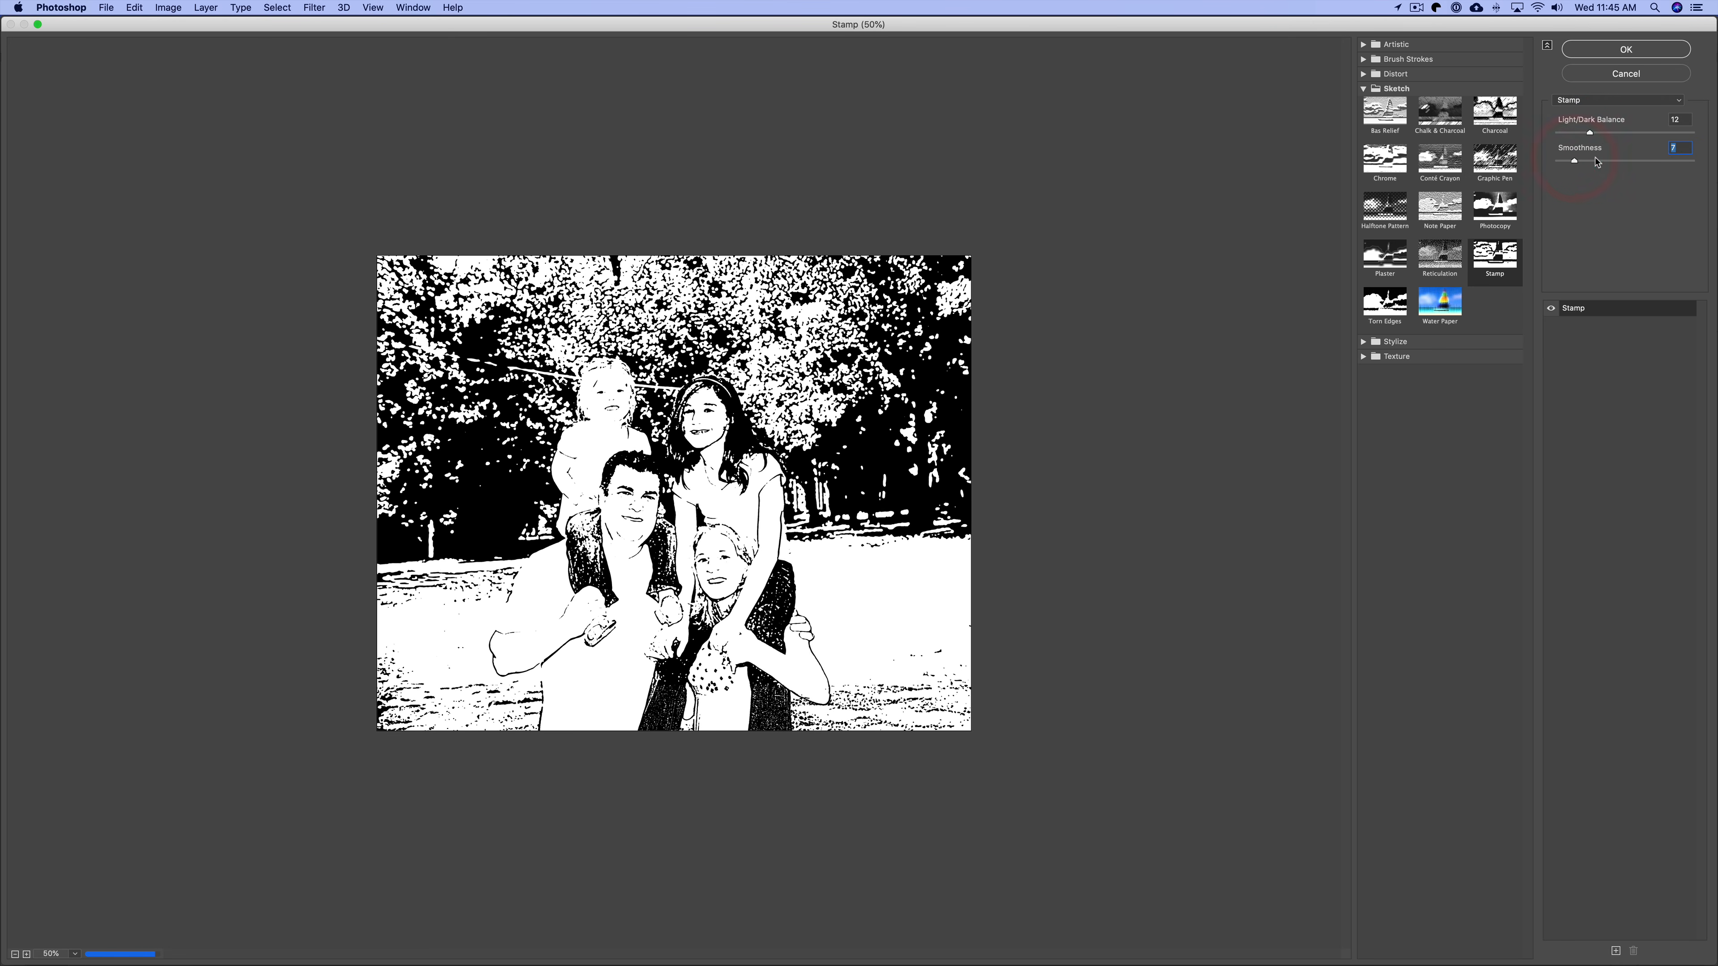
left_click(1596, 161)
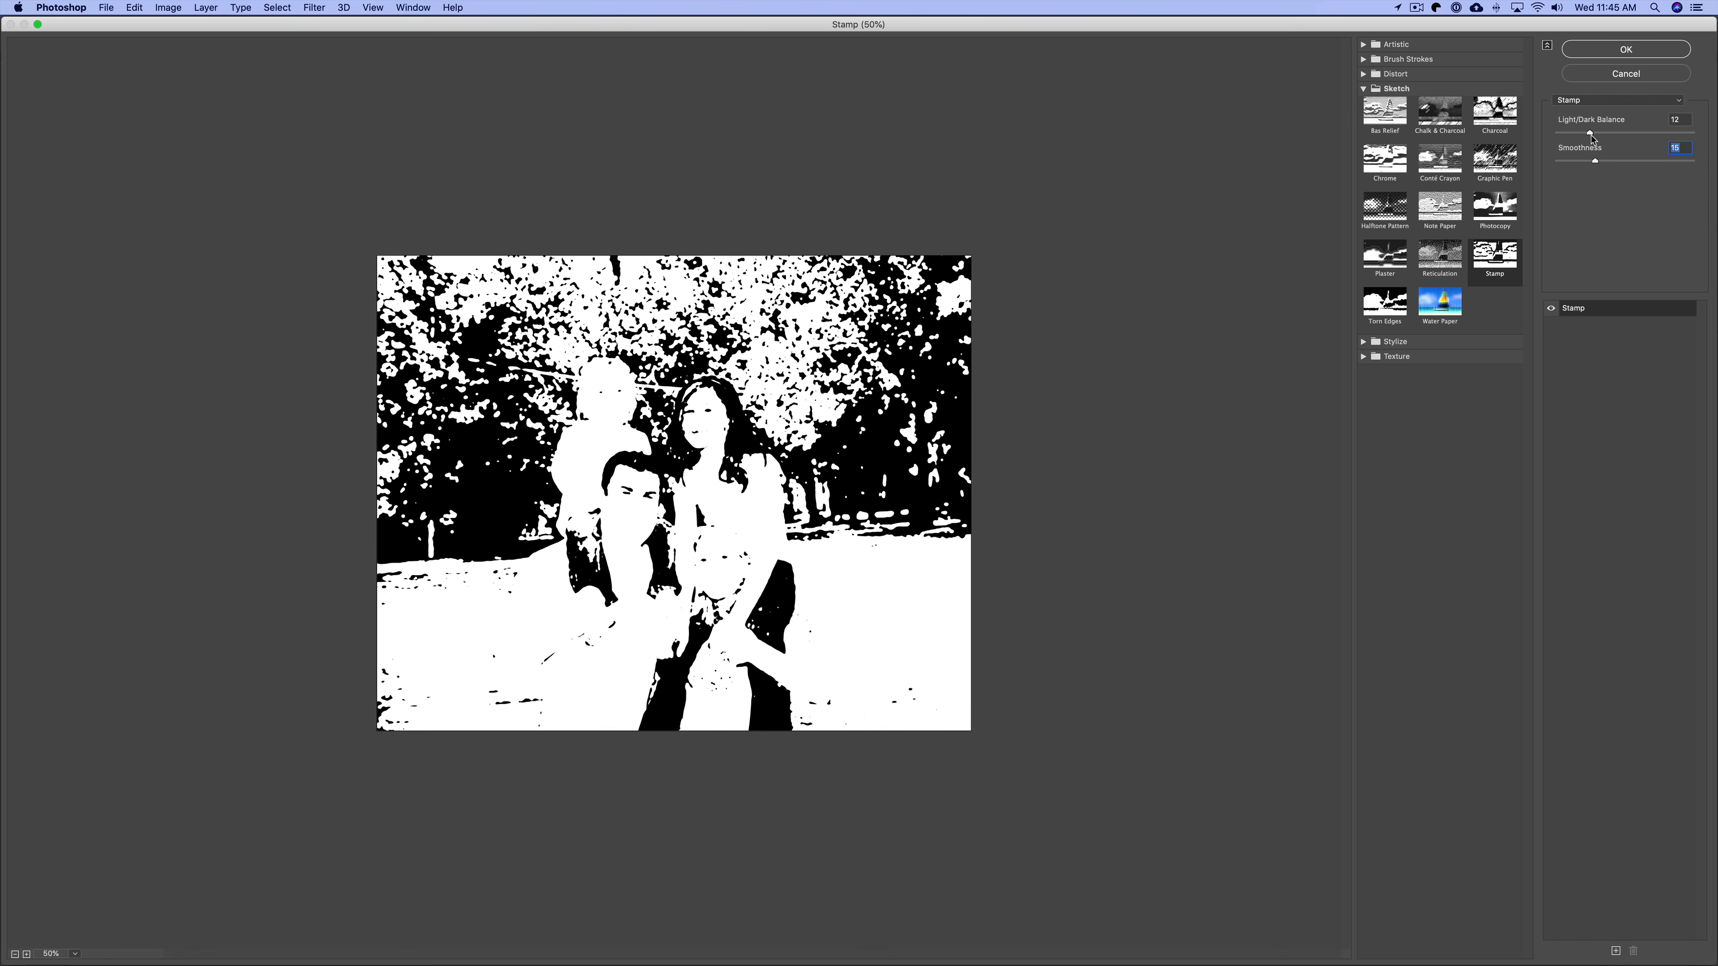
left_click(1633, 133)
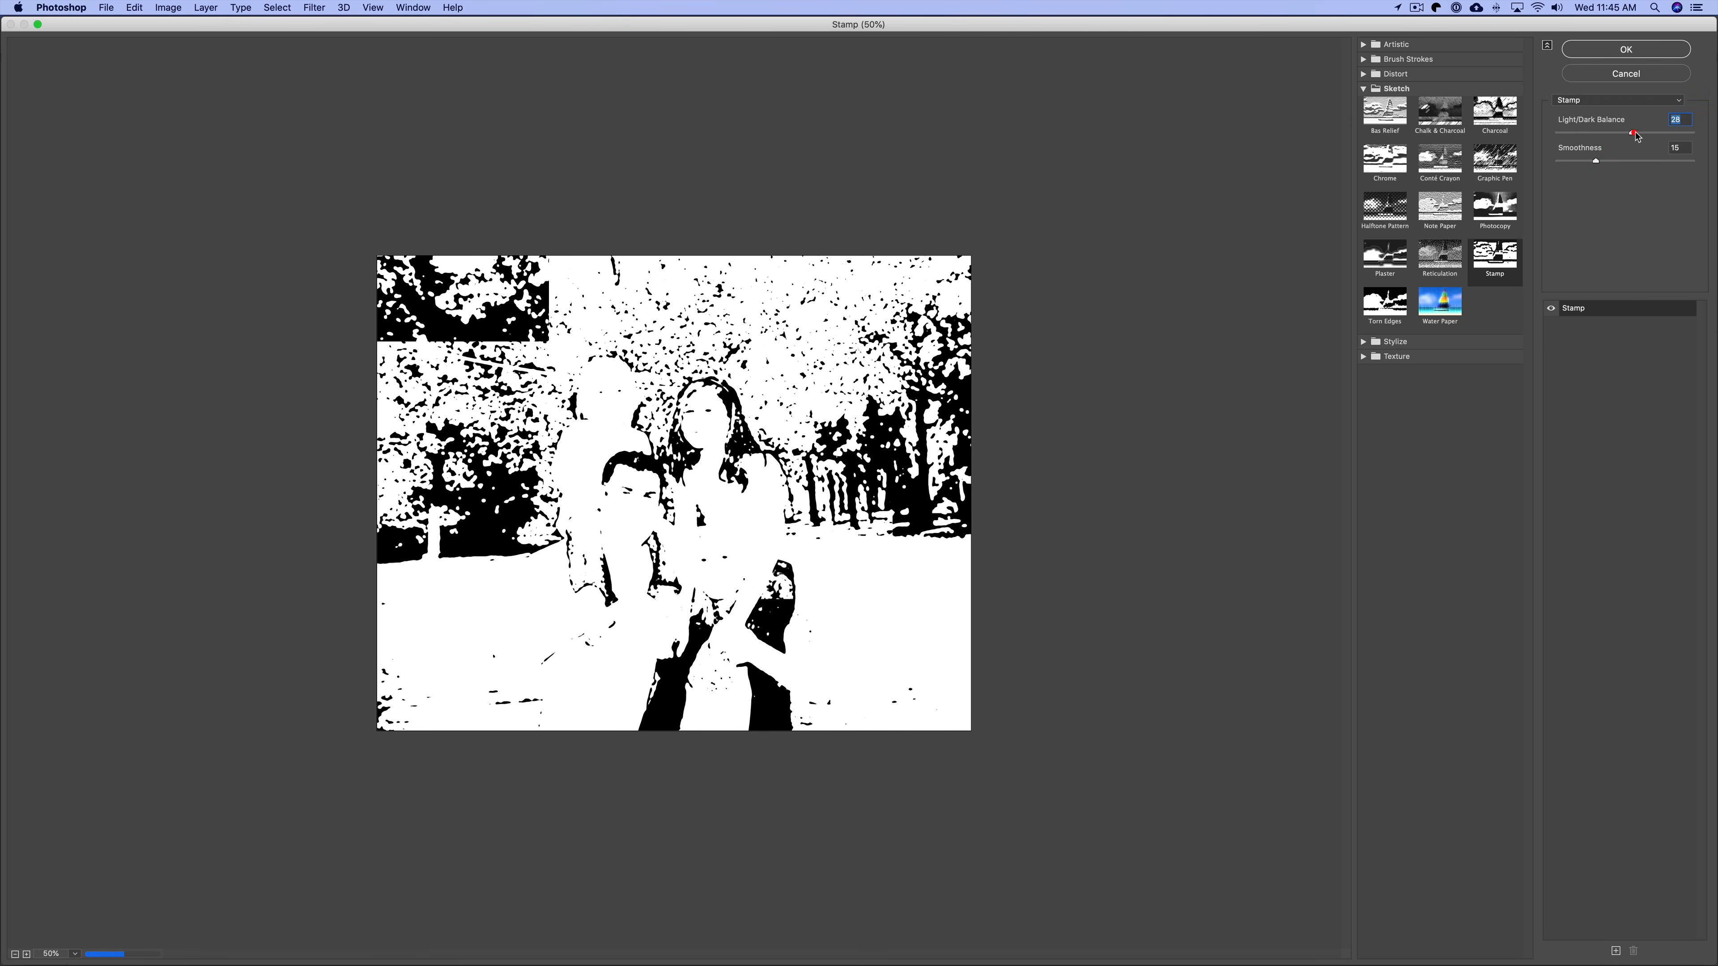
left_click(1556, 160)
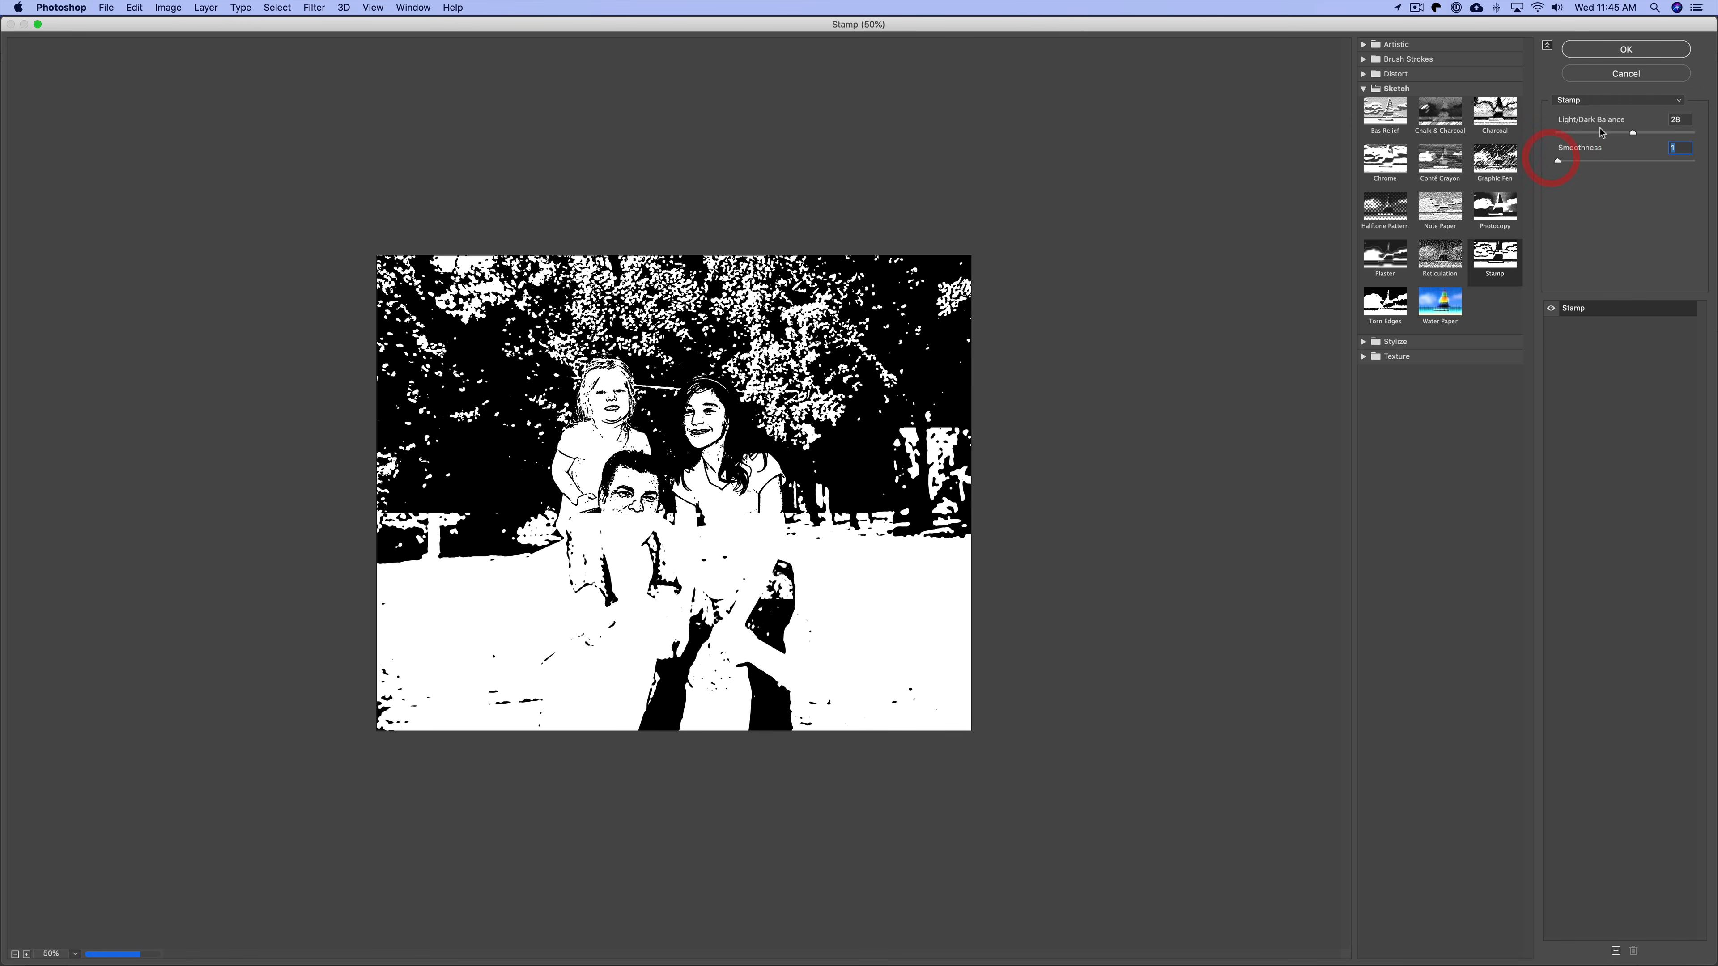
Set the Stamp's Light/Dark Balance to 5 and apply the filter to the family portrait.
left_click(1598, 134)
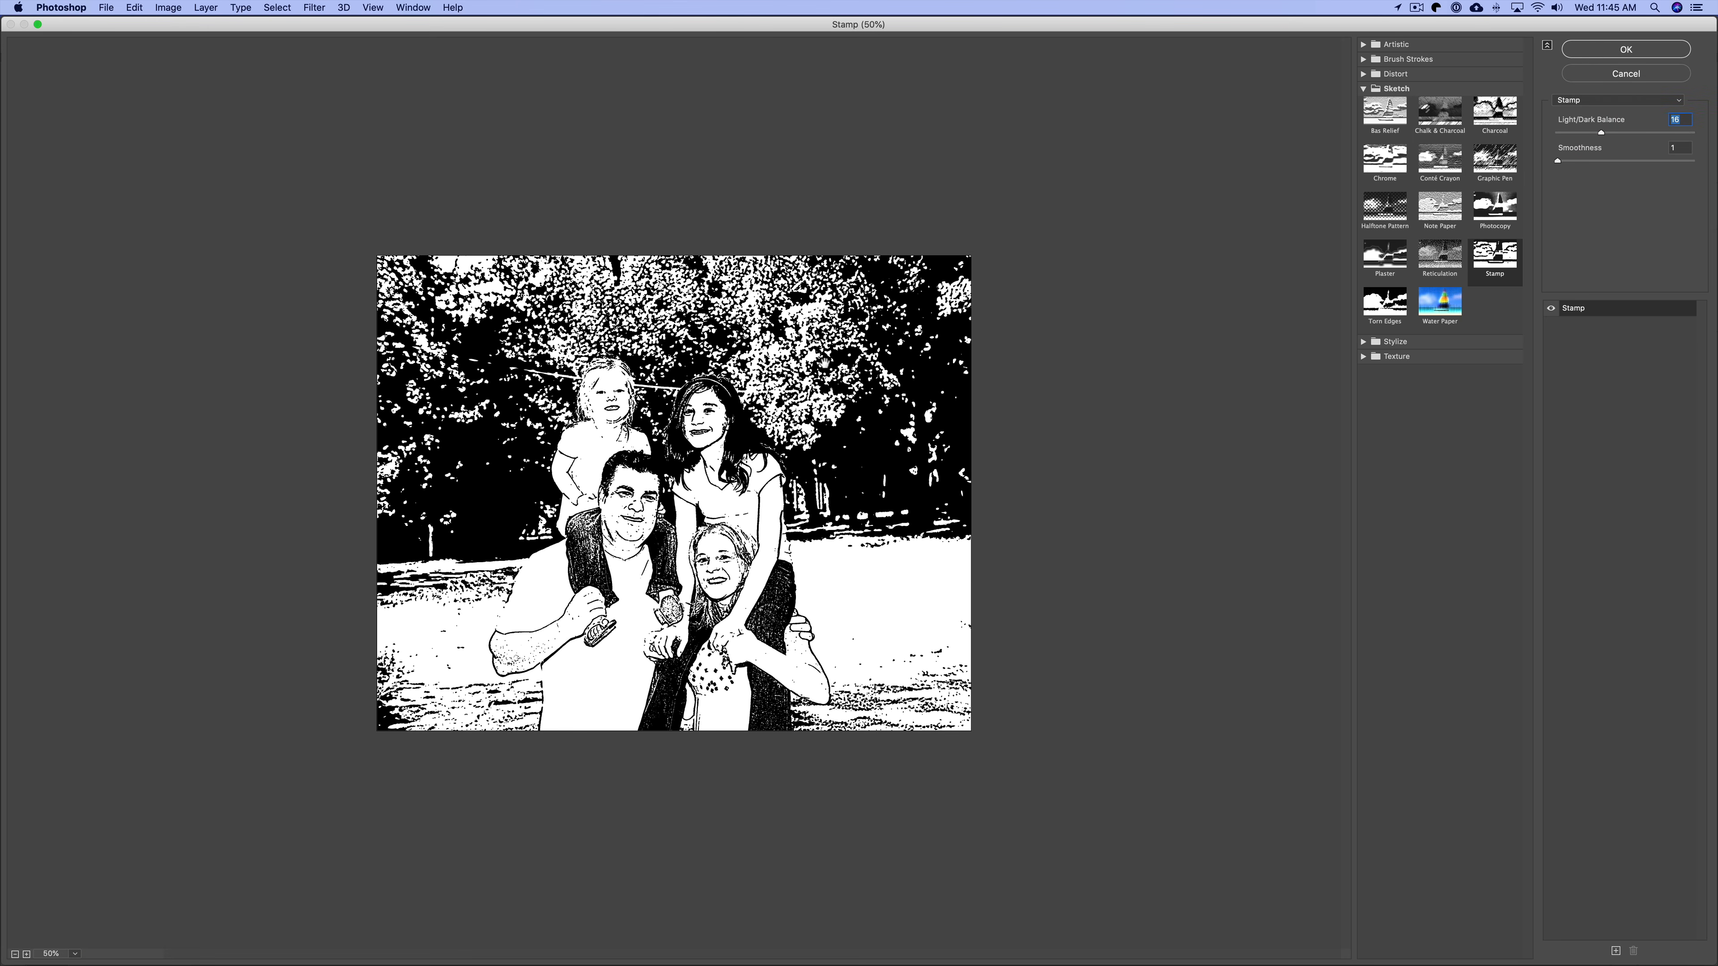
left_click(1569, 136)
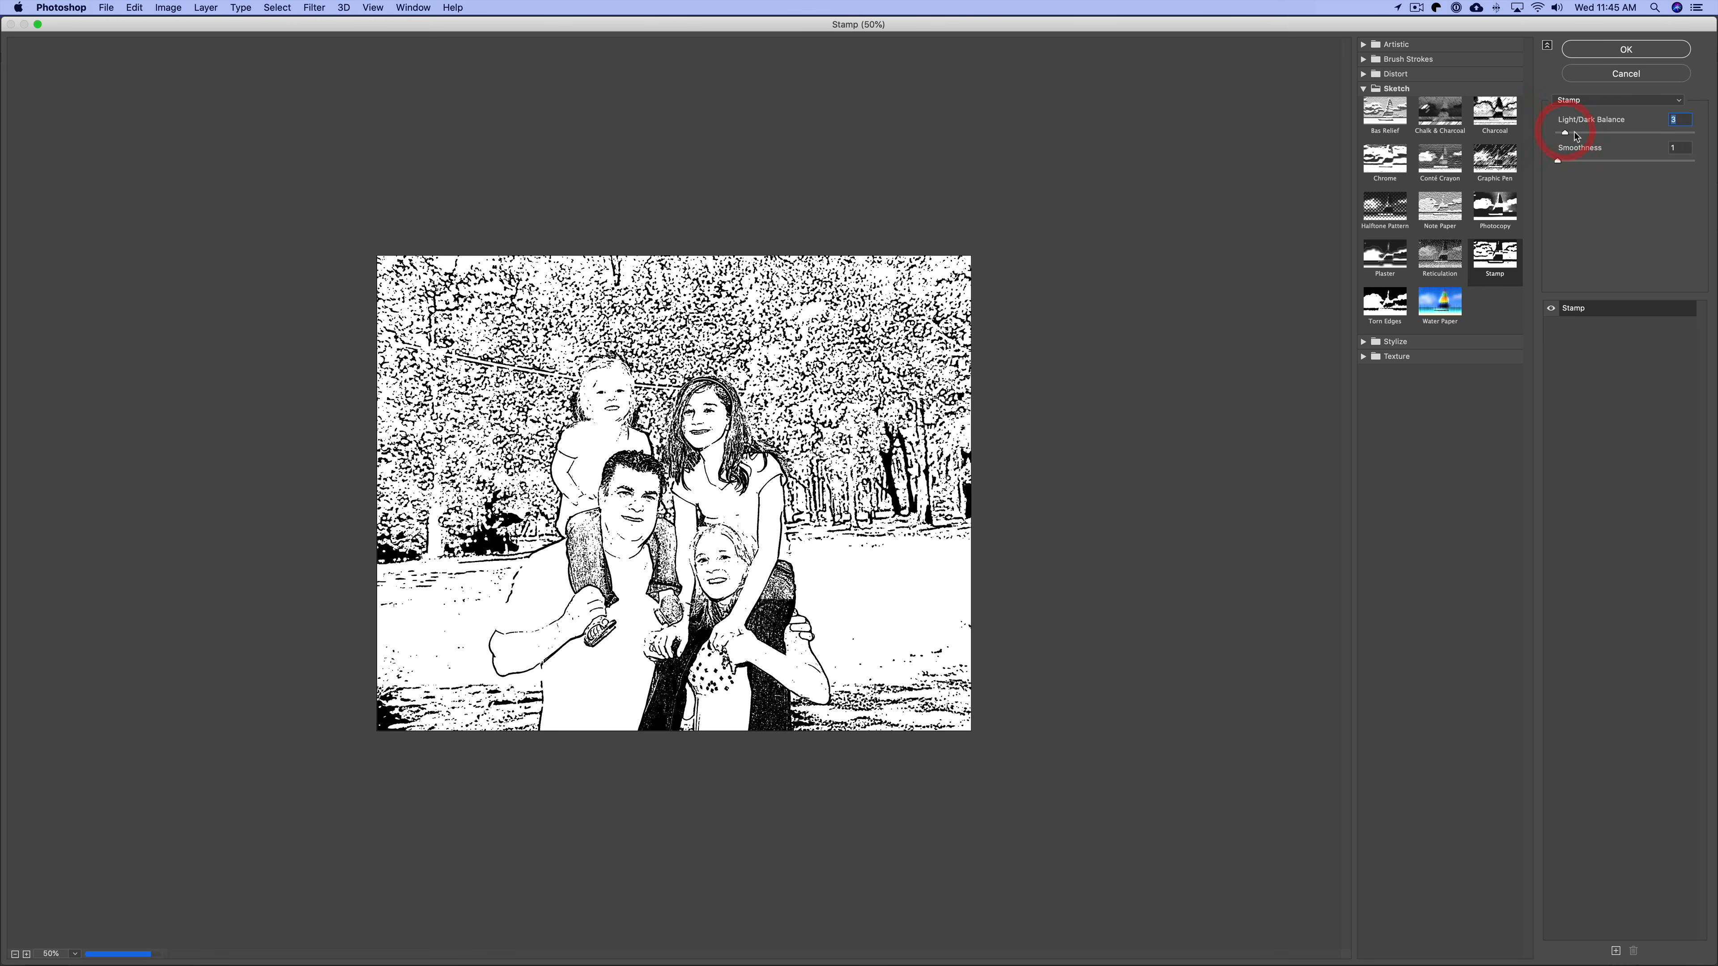
left_click(1576, 134)
left_click(1572, 134)
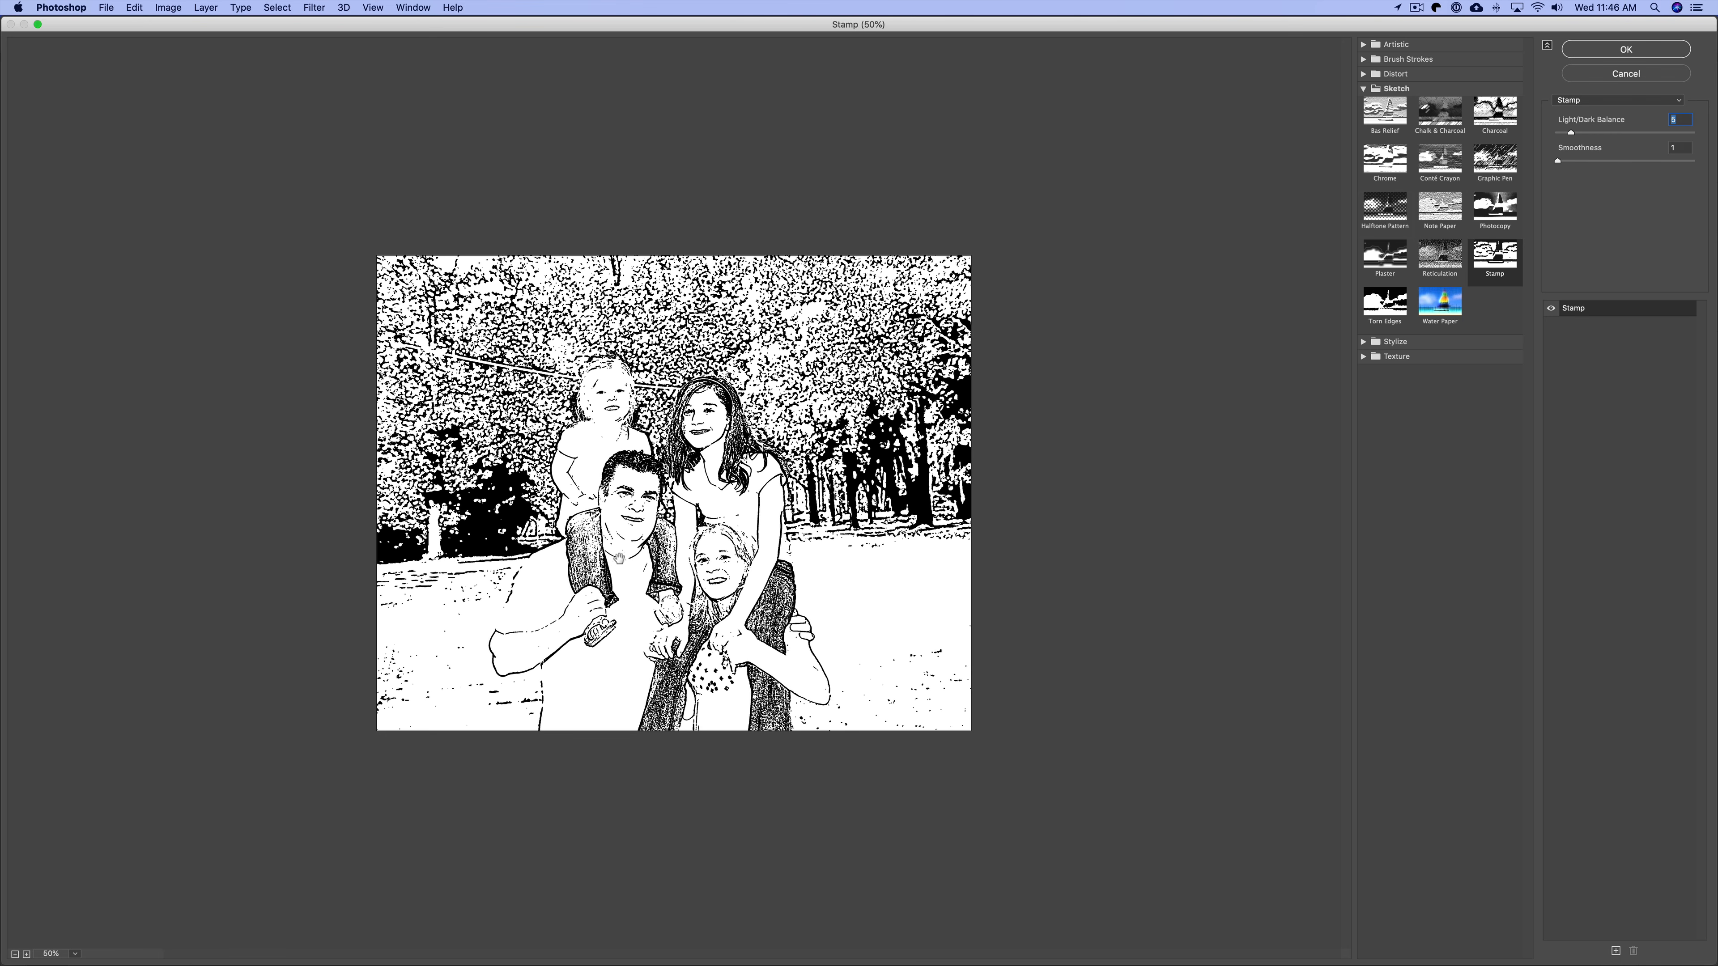
left_click(1580, 53)
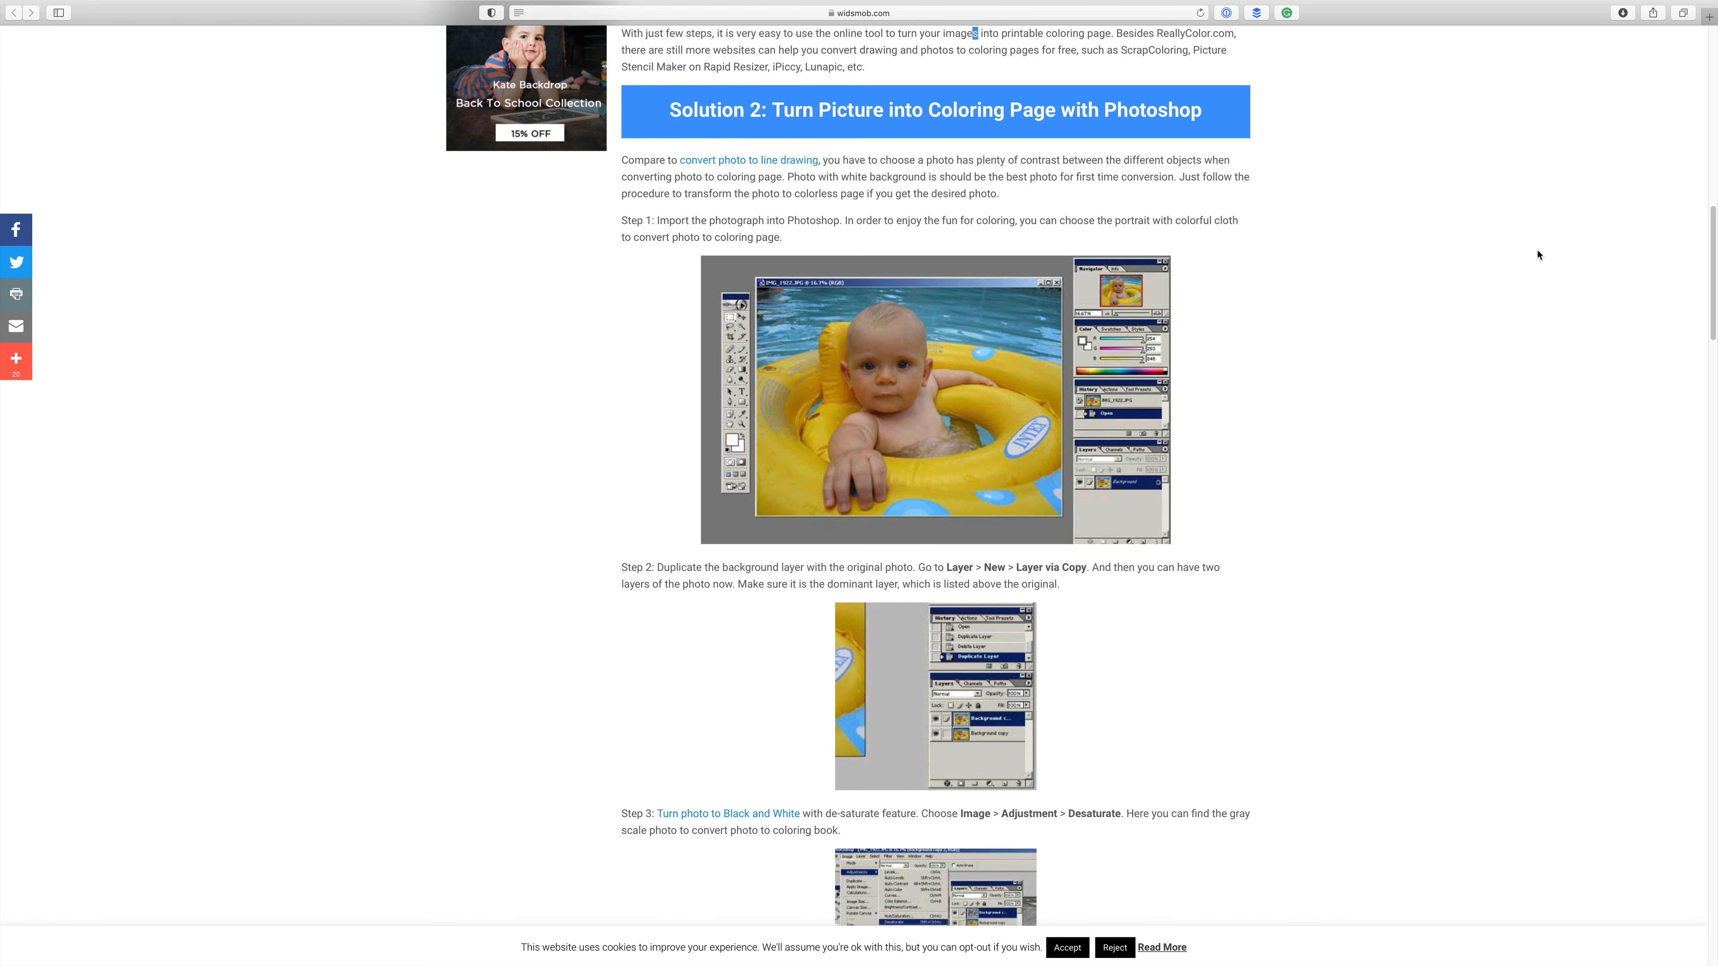
Read through the webpage's Photoshop coloring-page tutorial steps.
left_click(1303, 229)
scroll(1713, 335, "down", 3)
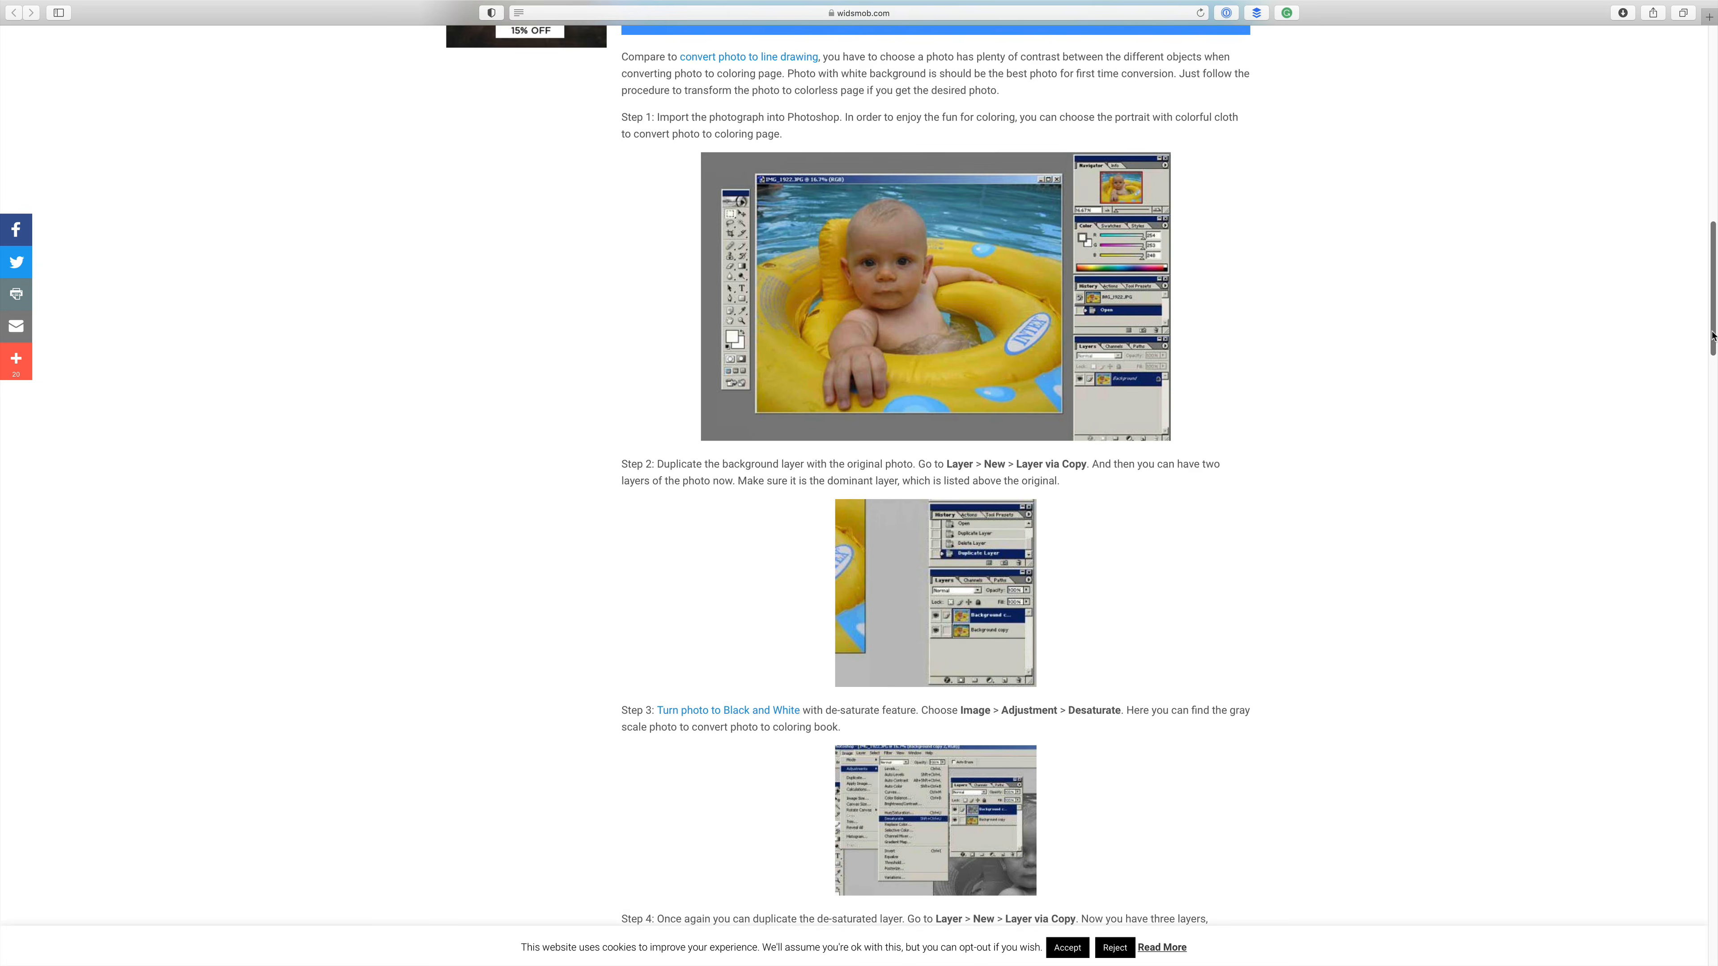
scroll(1713, 335, "down", 10)
scroll(1638, 408, "down", 10)
scroll(1621, 485, "down", 3)
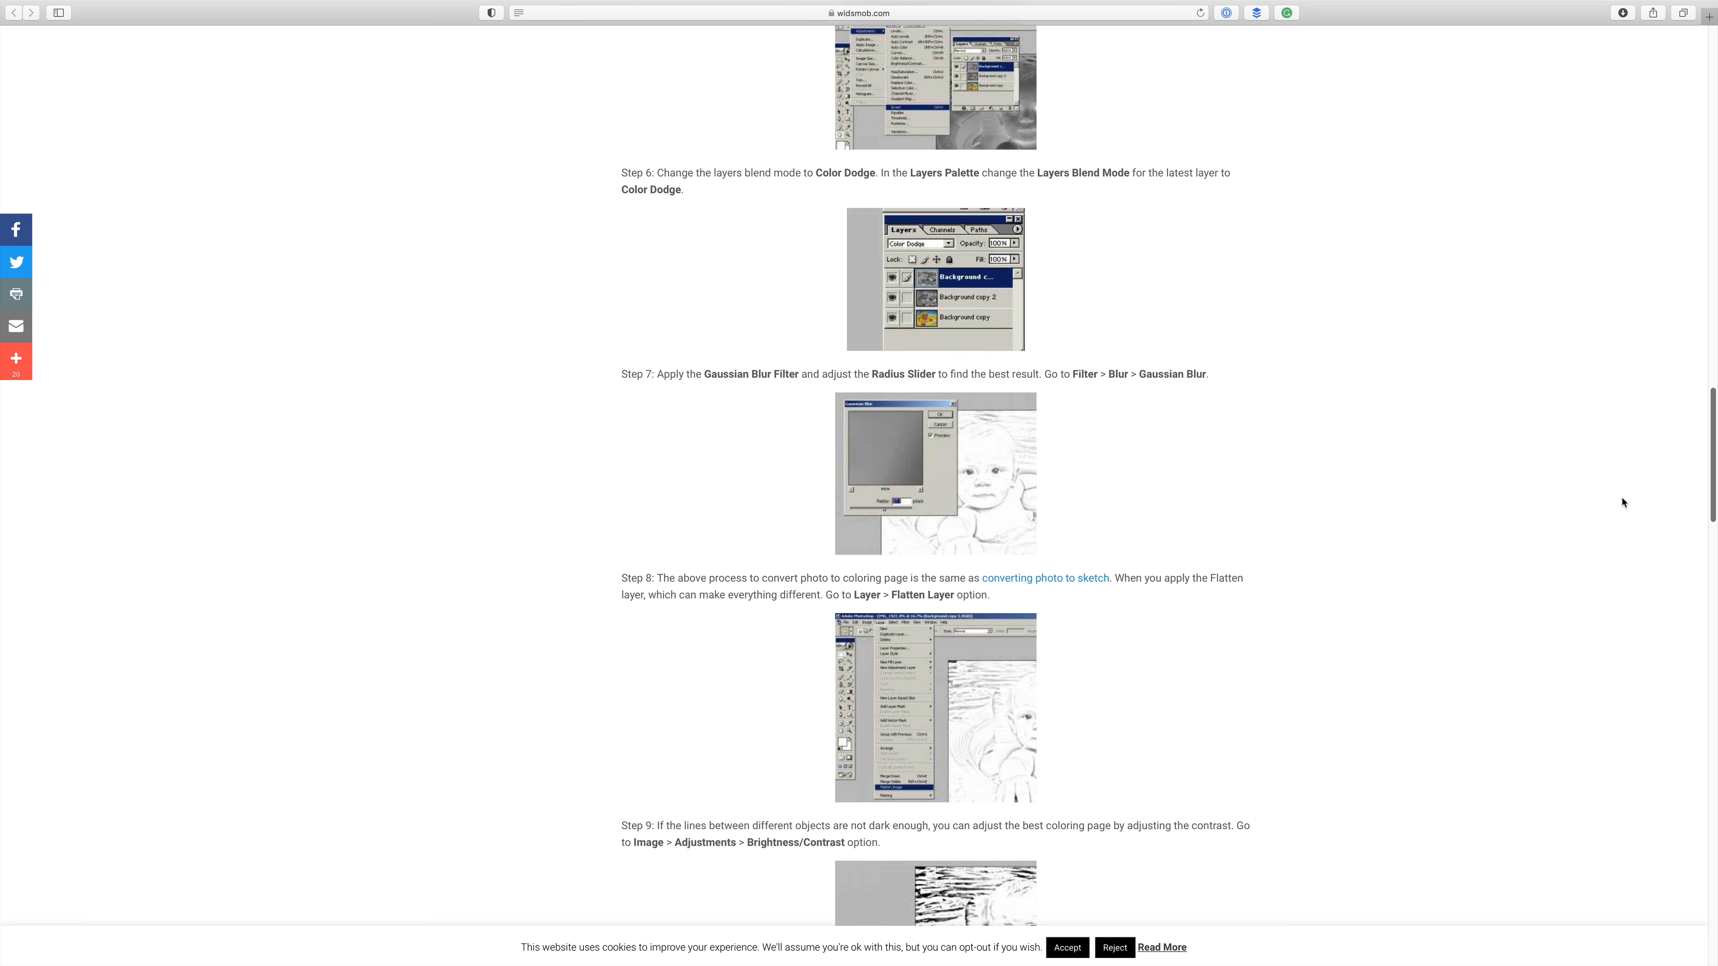
scroll(1623, 507, "down", 5)
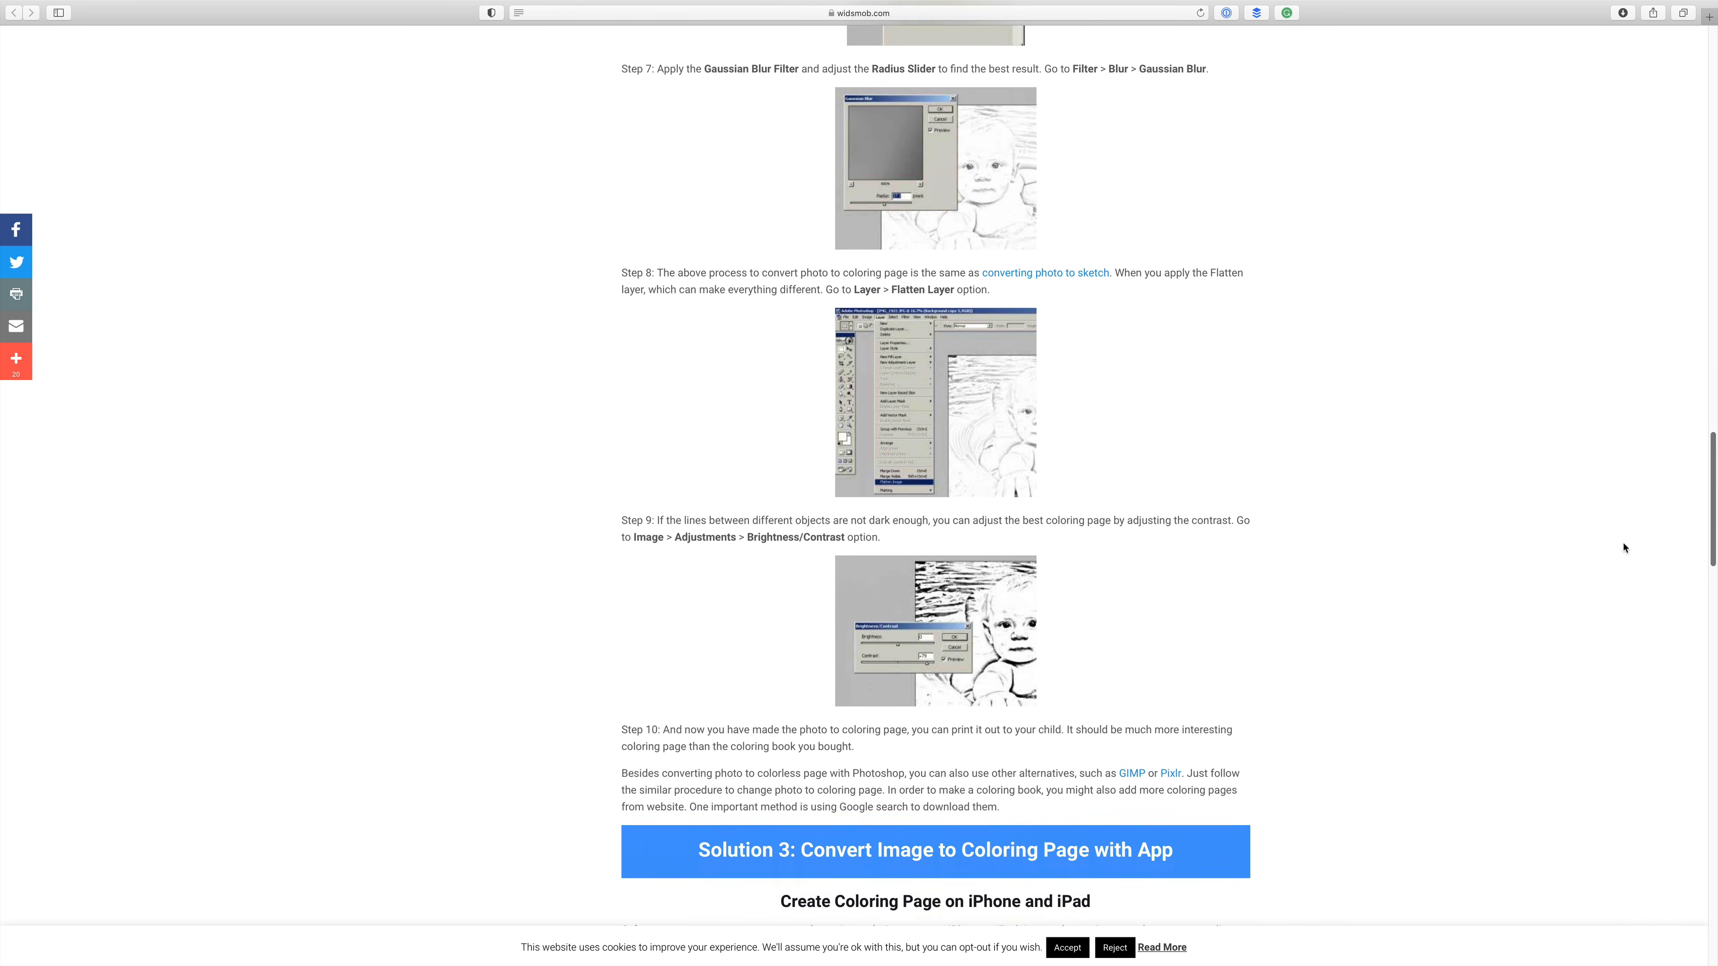
left_click(1624, 551)
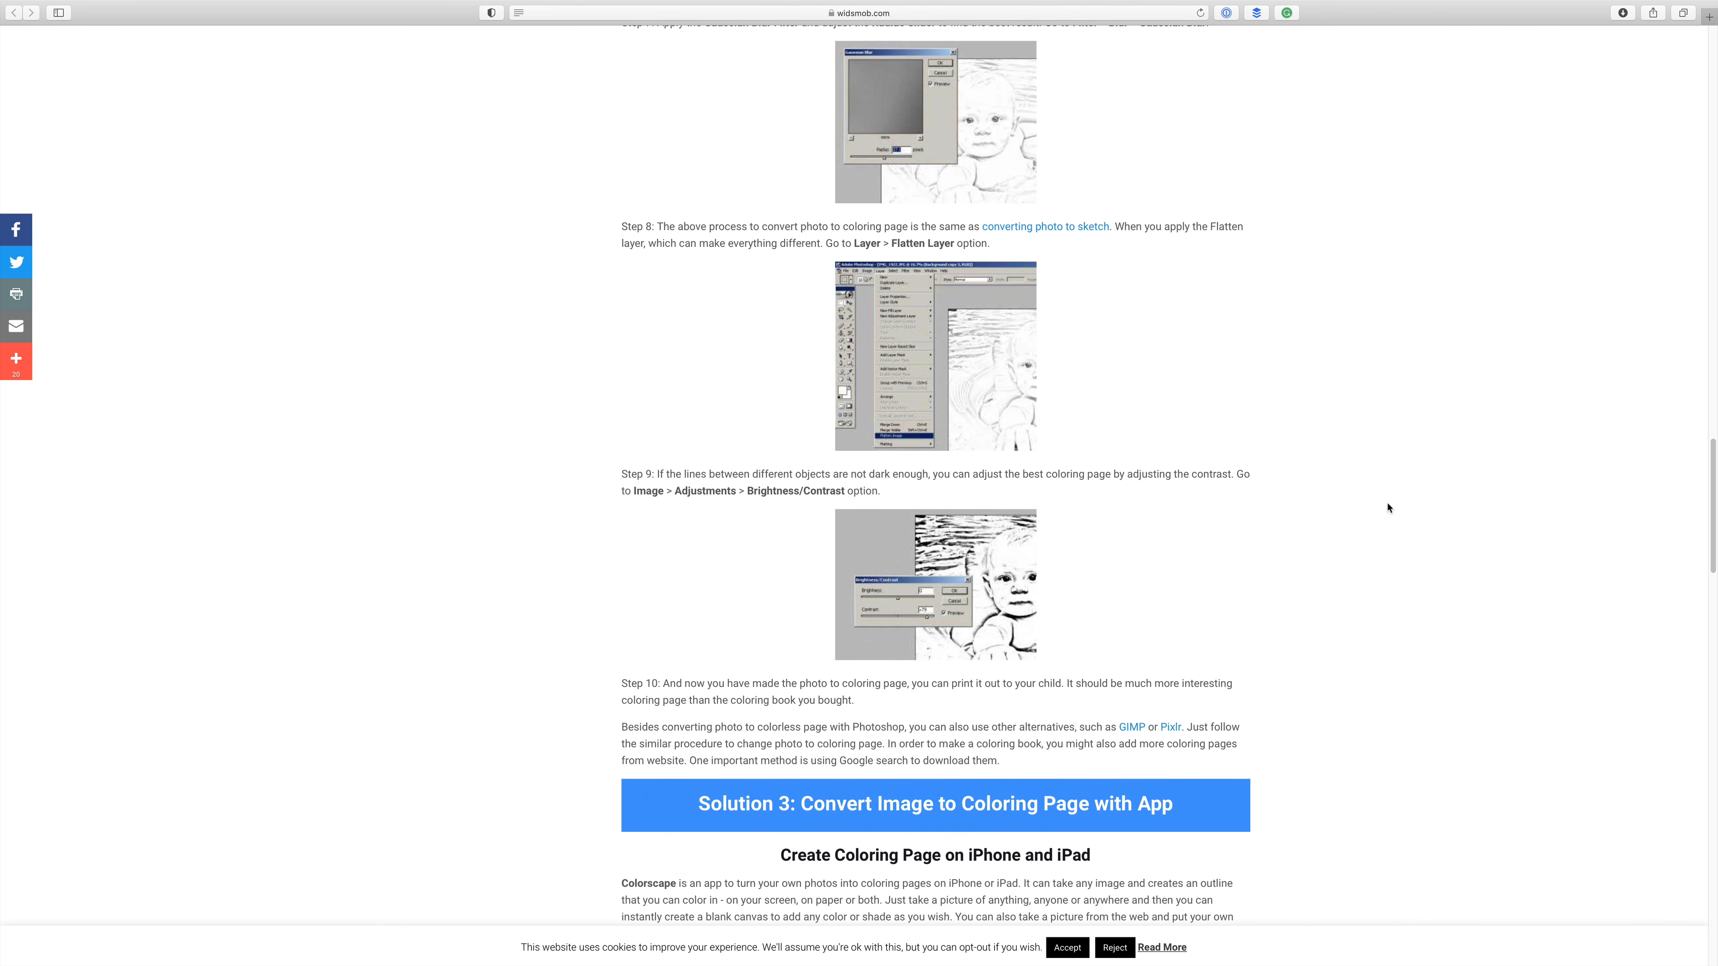
left_click_drag(1709, 575, 1709, 581)
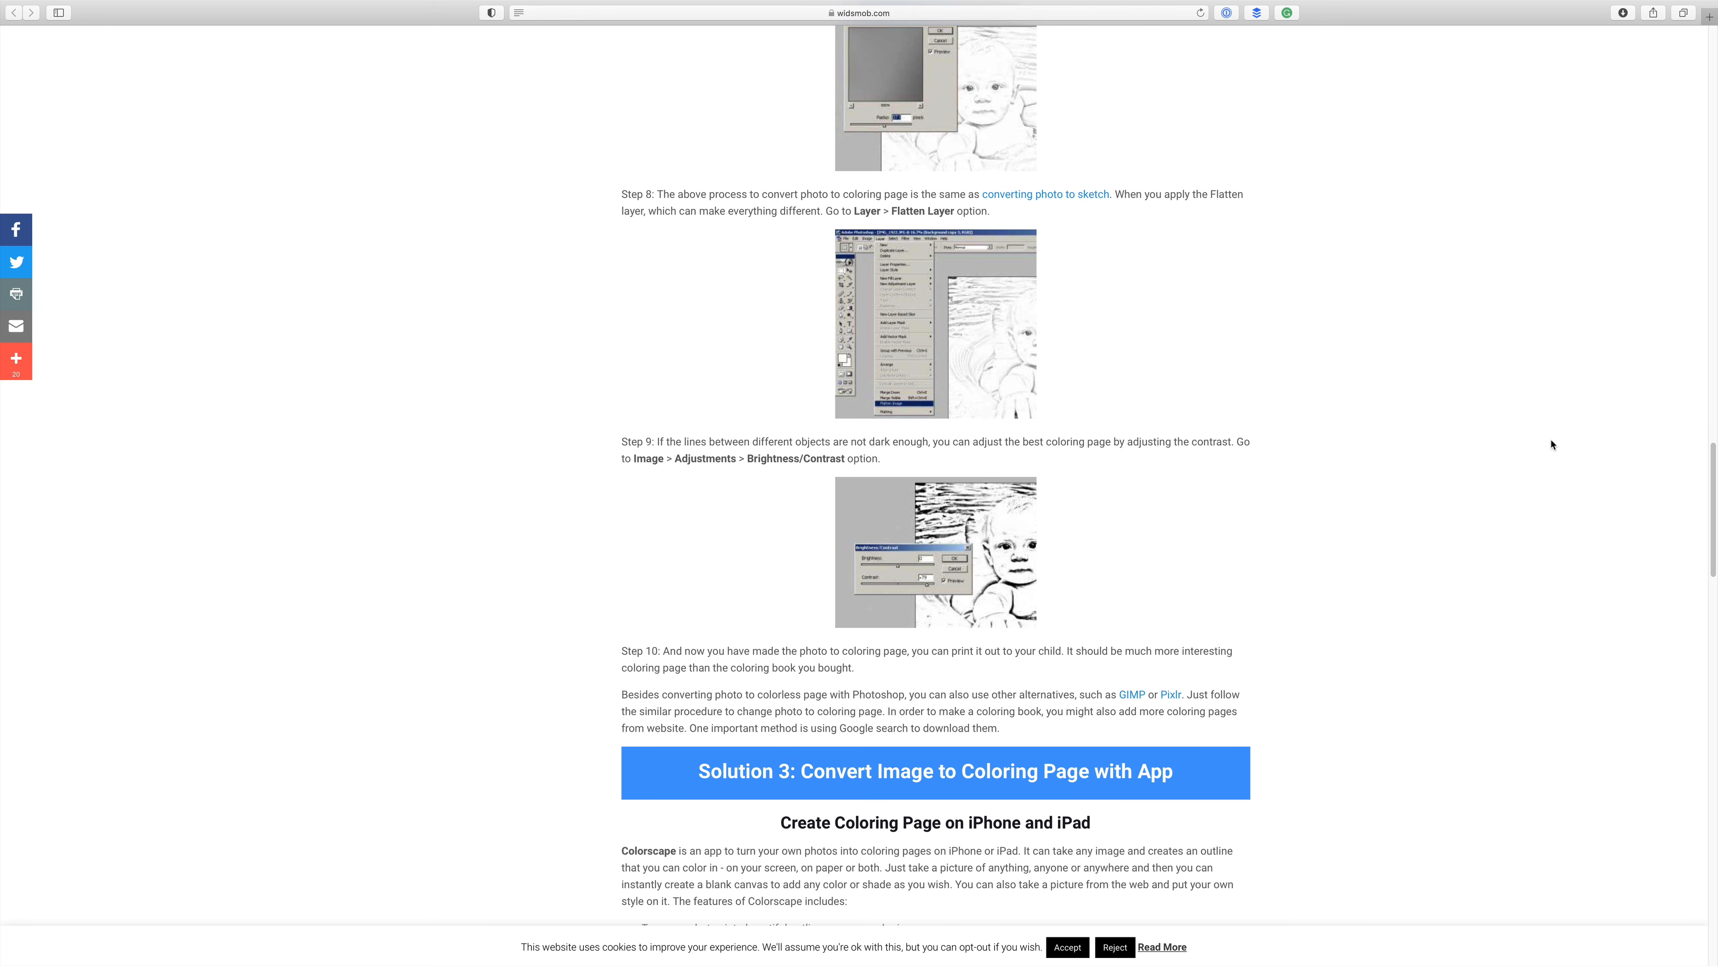
left_click(557, 115)
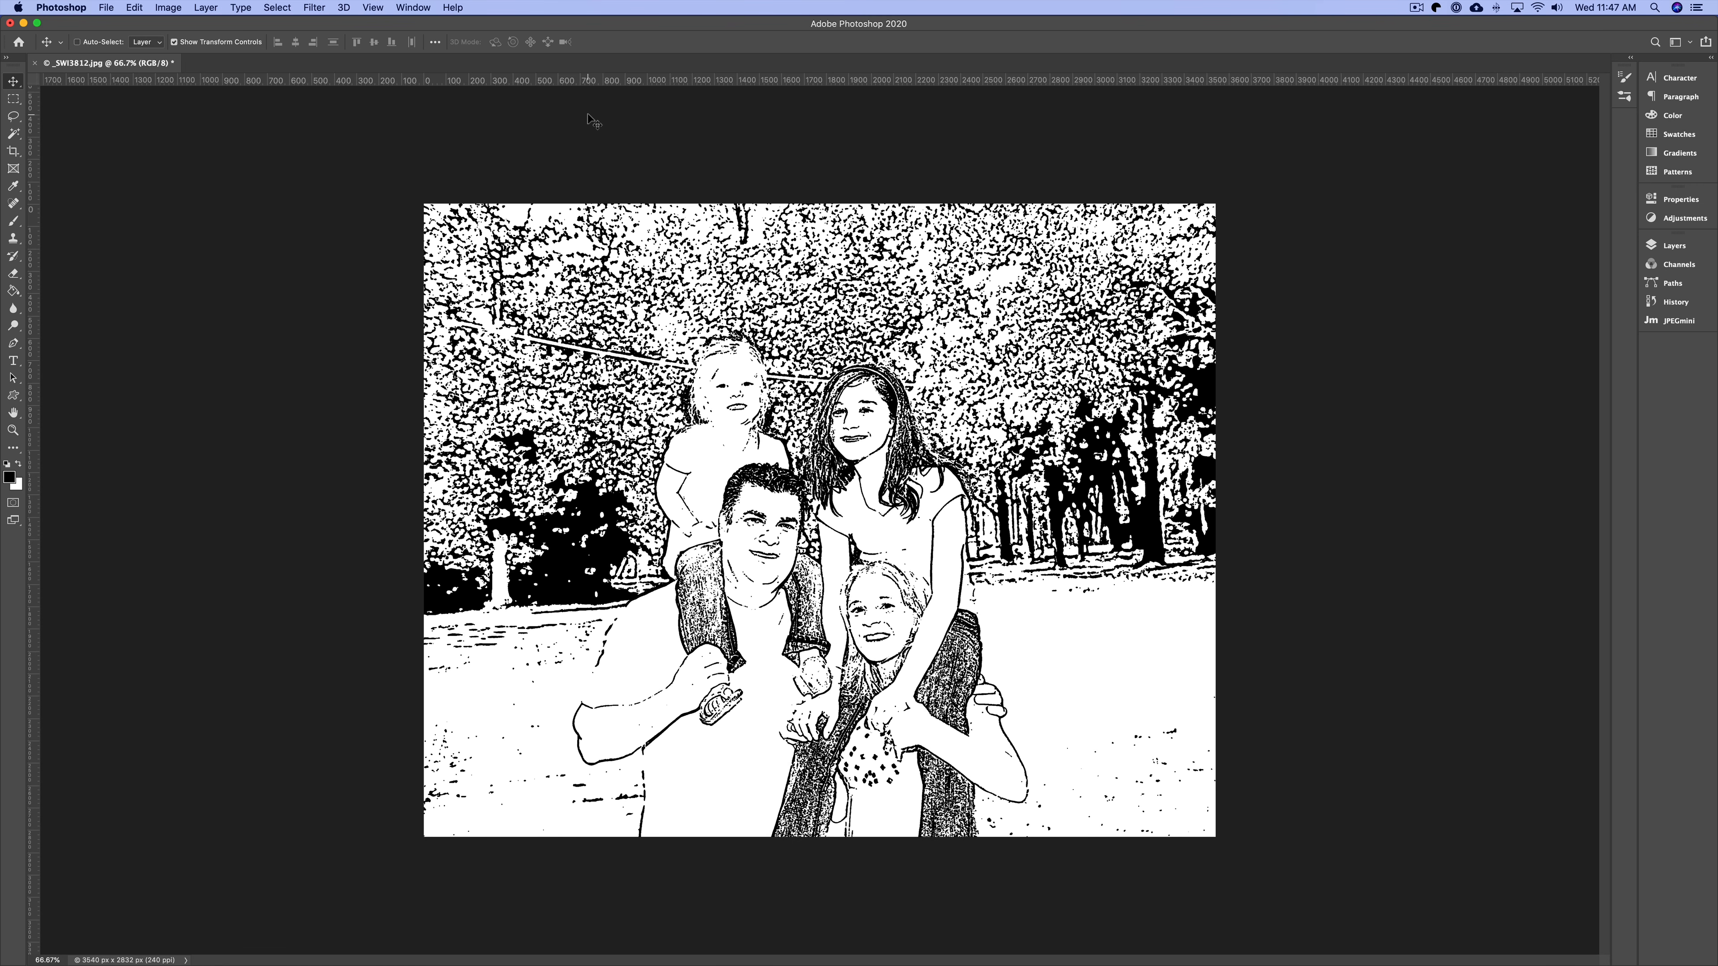
Reopen the Filter Gallery and expand the Stylize, Texture, Distort and Brush Strokes categories.
left_click(646, 147)
left_click(306, 10)
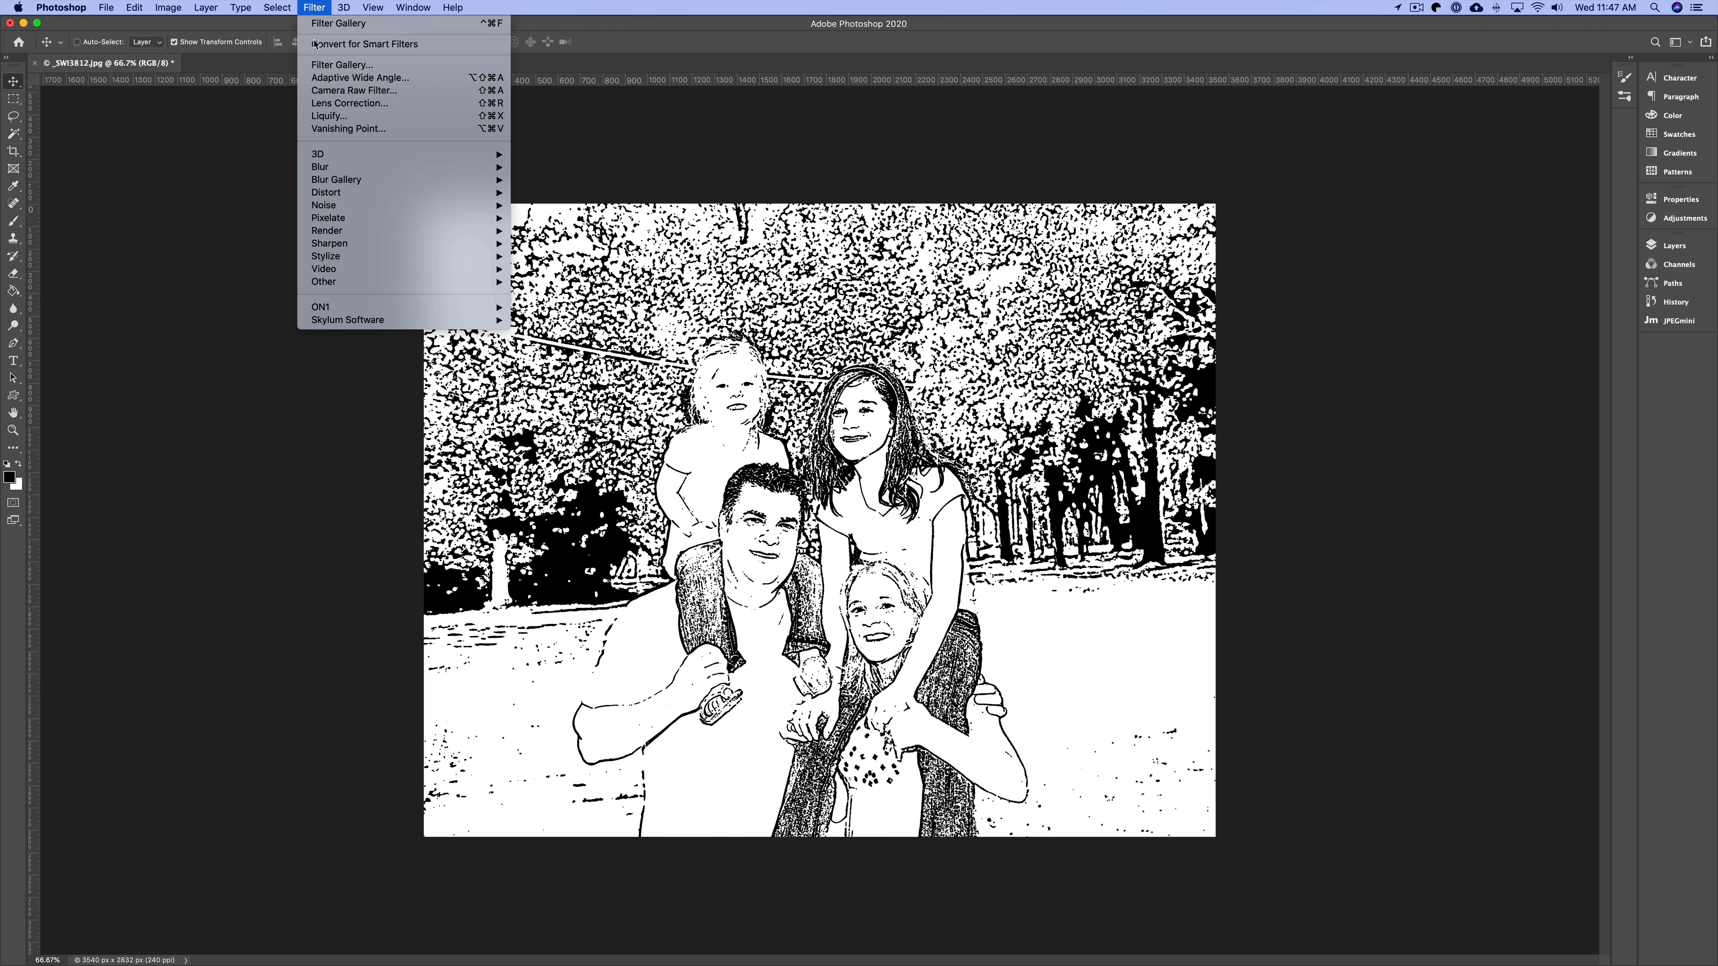
left_click(333, 64)
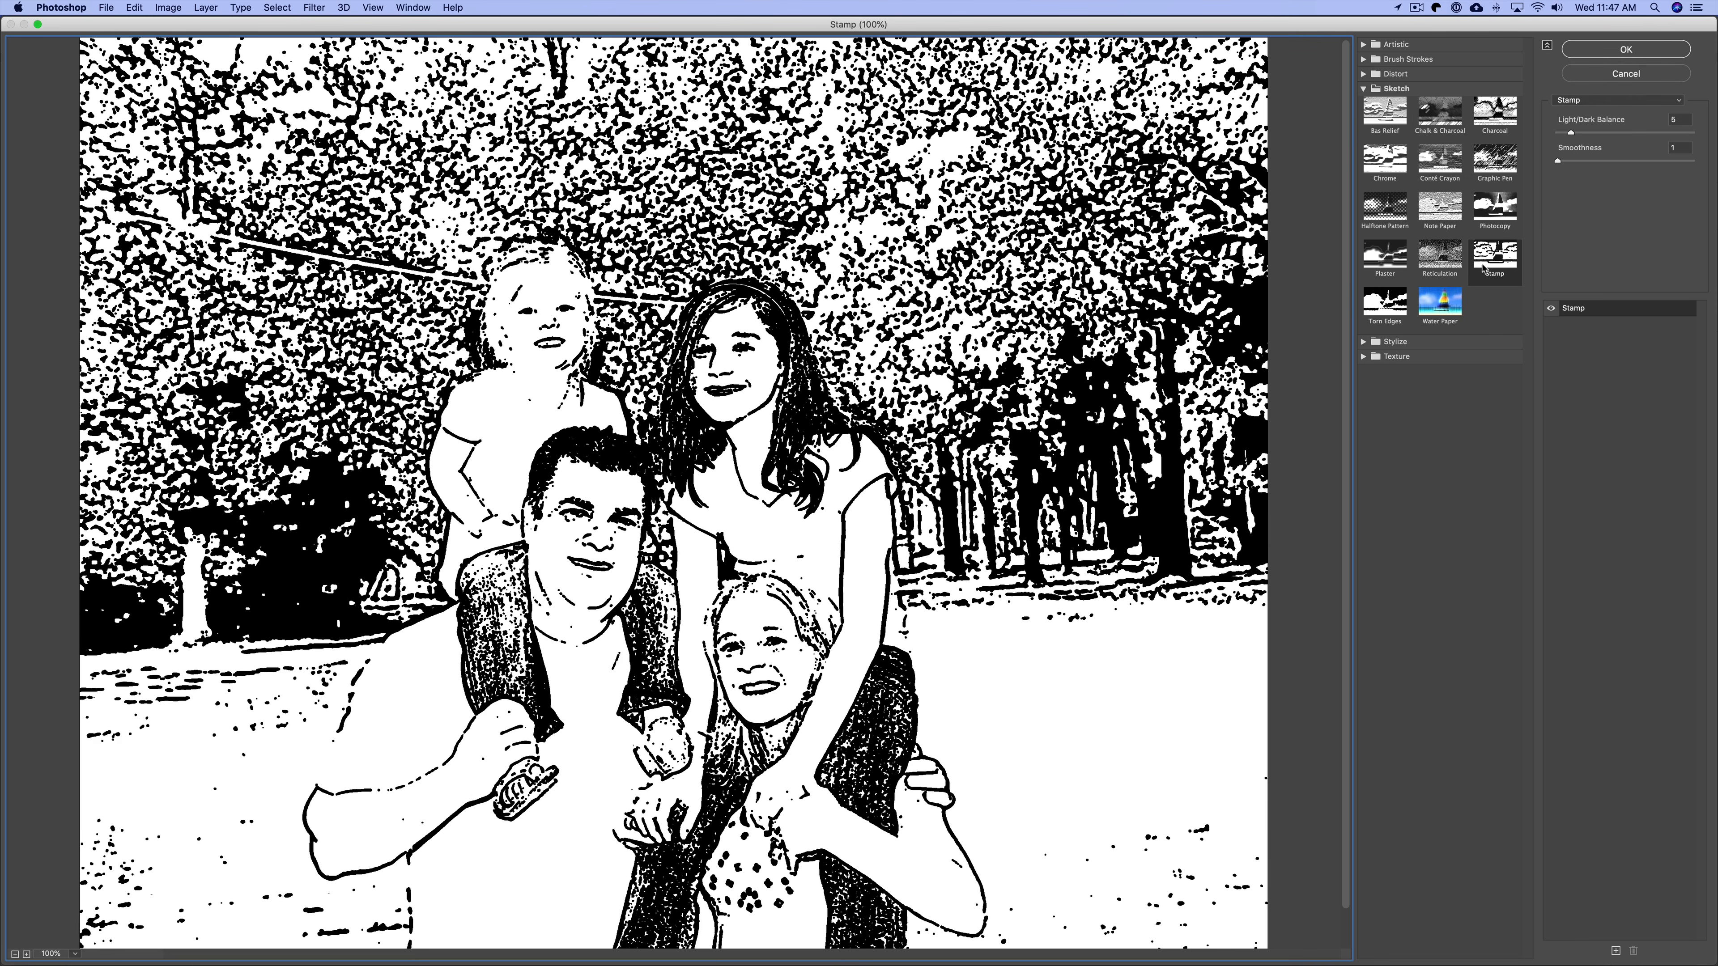
left_click(1364, 341)
left_click(1364, 404)
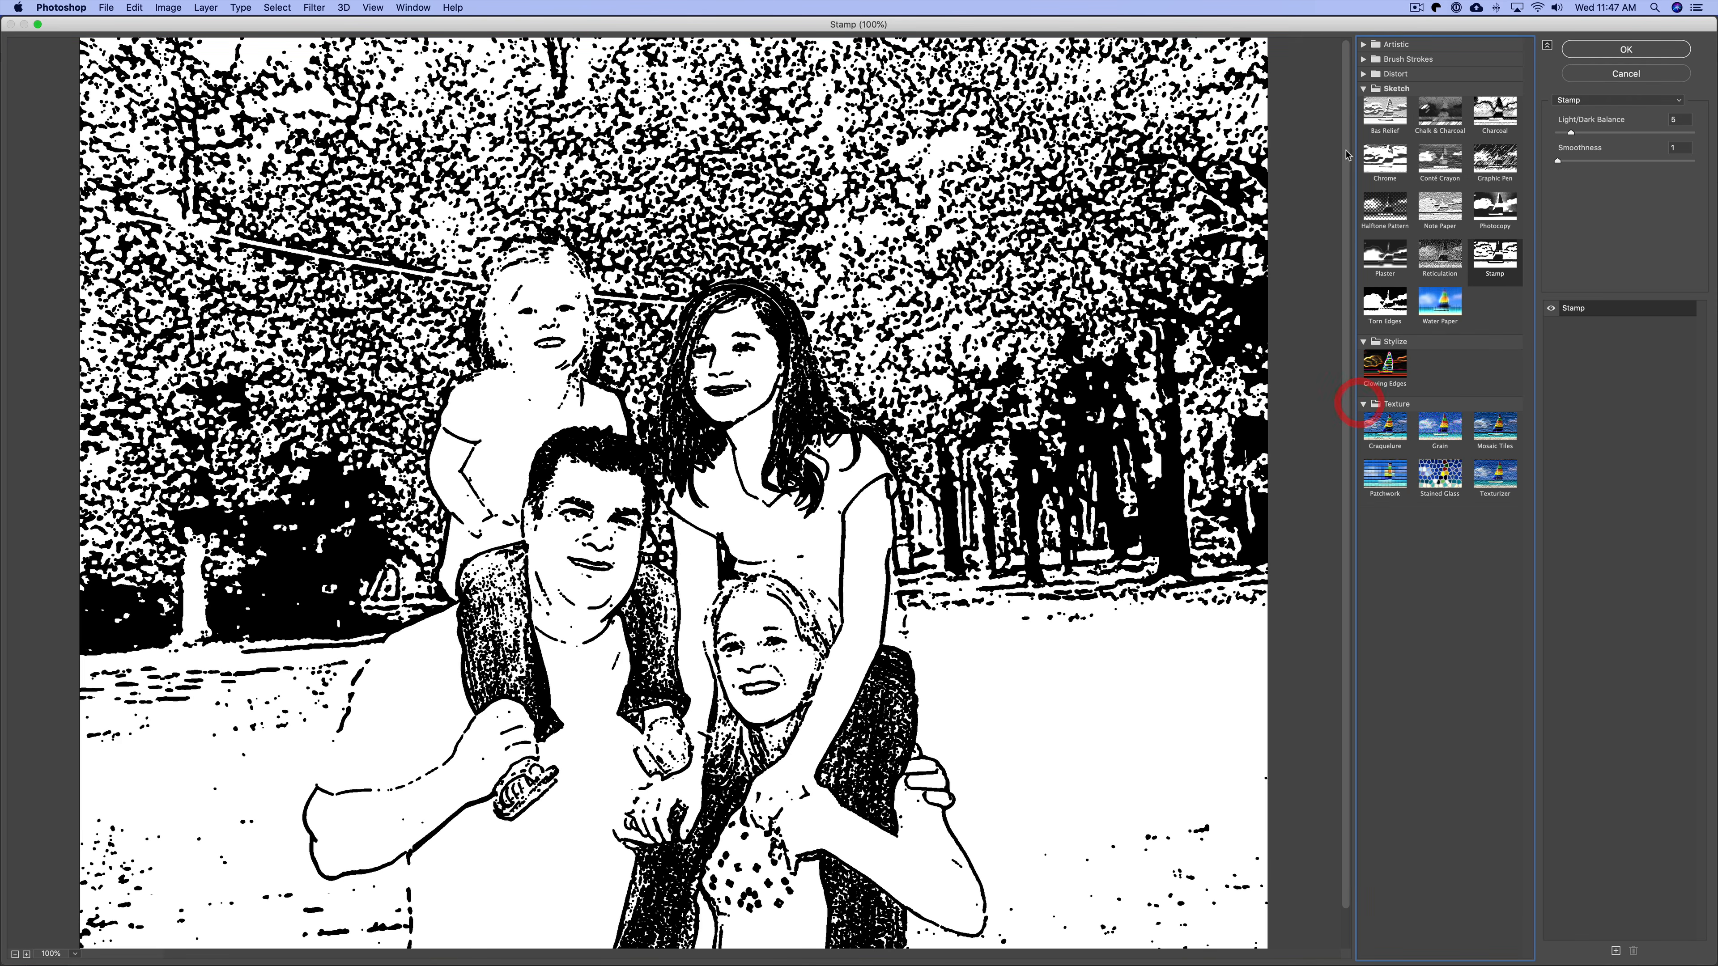
left_click(1363, 74)
left_click(1364, 59)
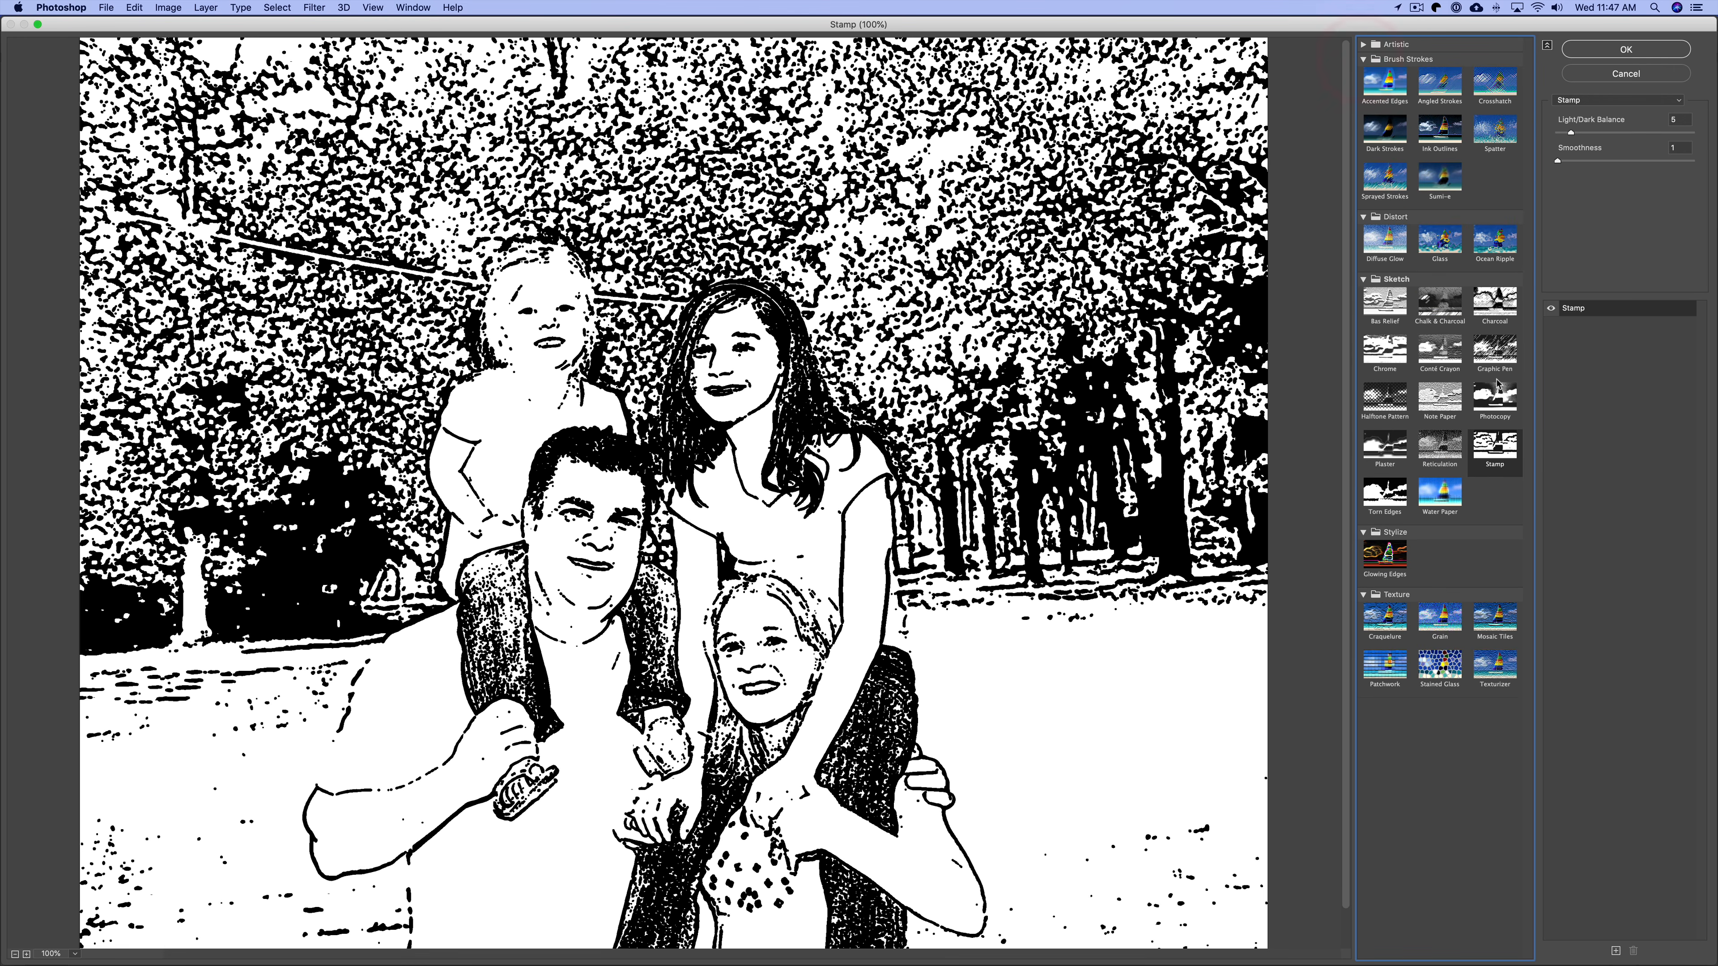
Preview the Photocopy filter at Detail 7 and Darkness 25, then switch back to Stamp and apply it.
left_click(1496, 405)
key("super+minus")
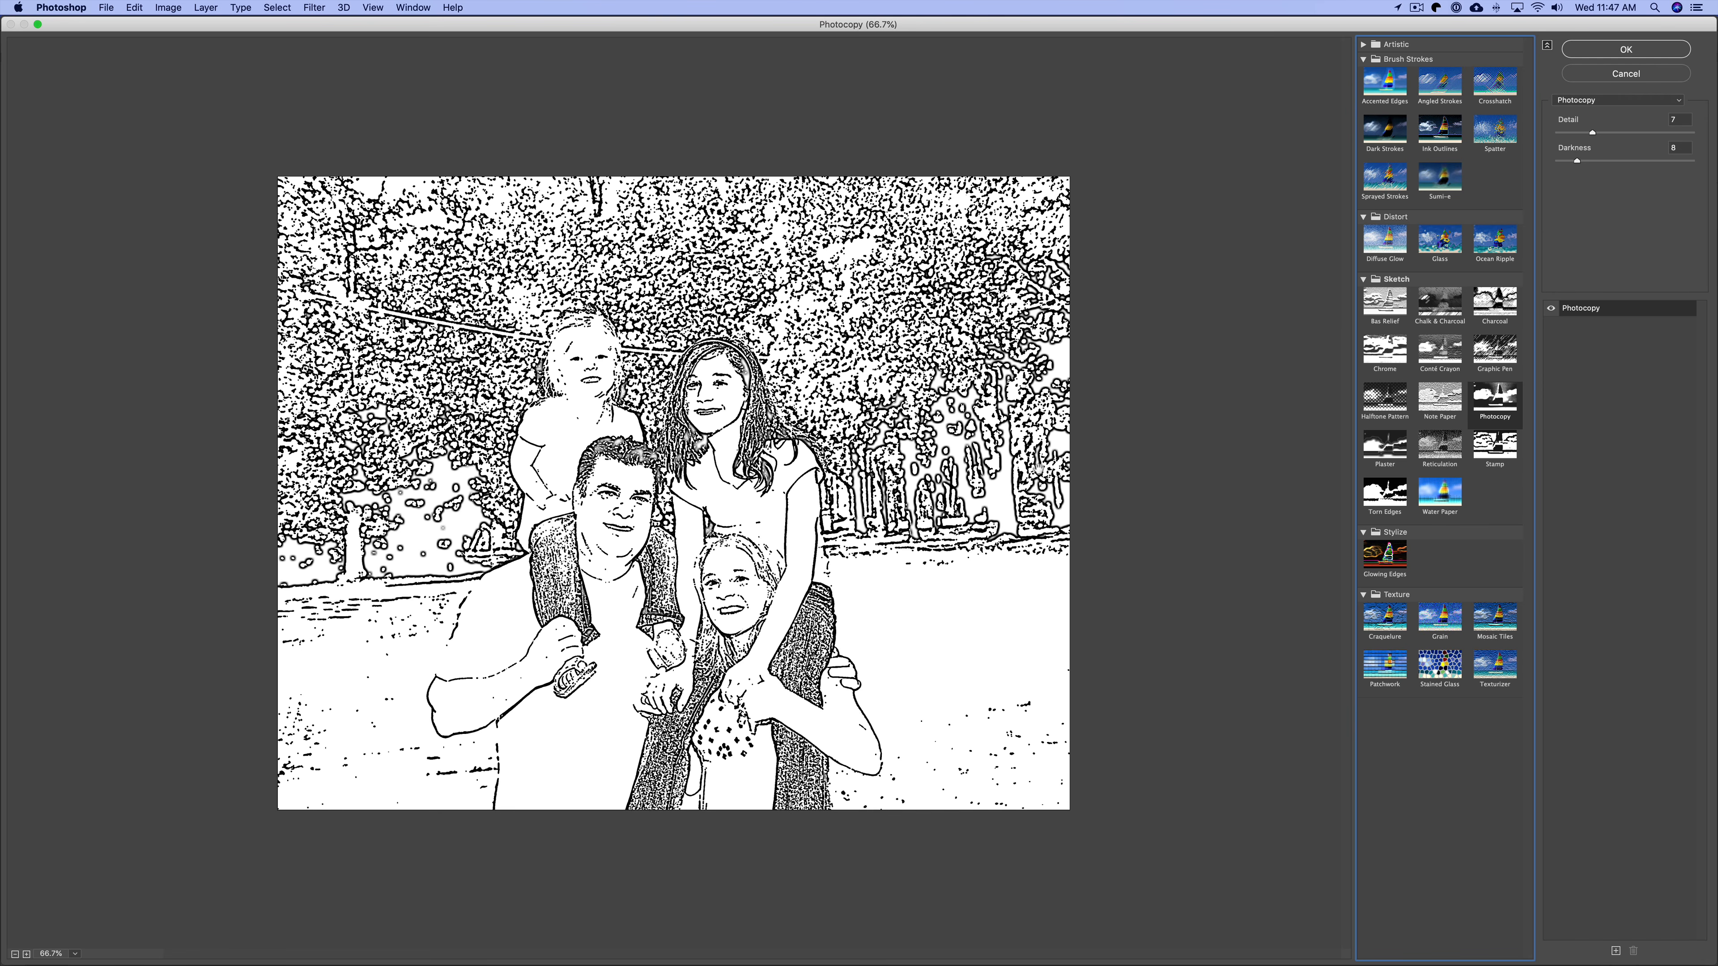
left_click(1570, 132)
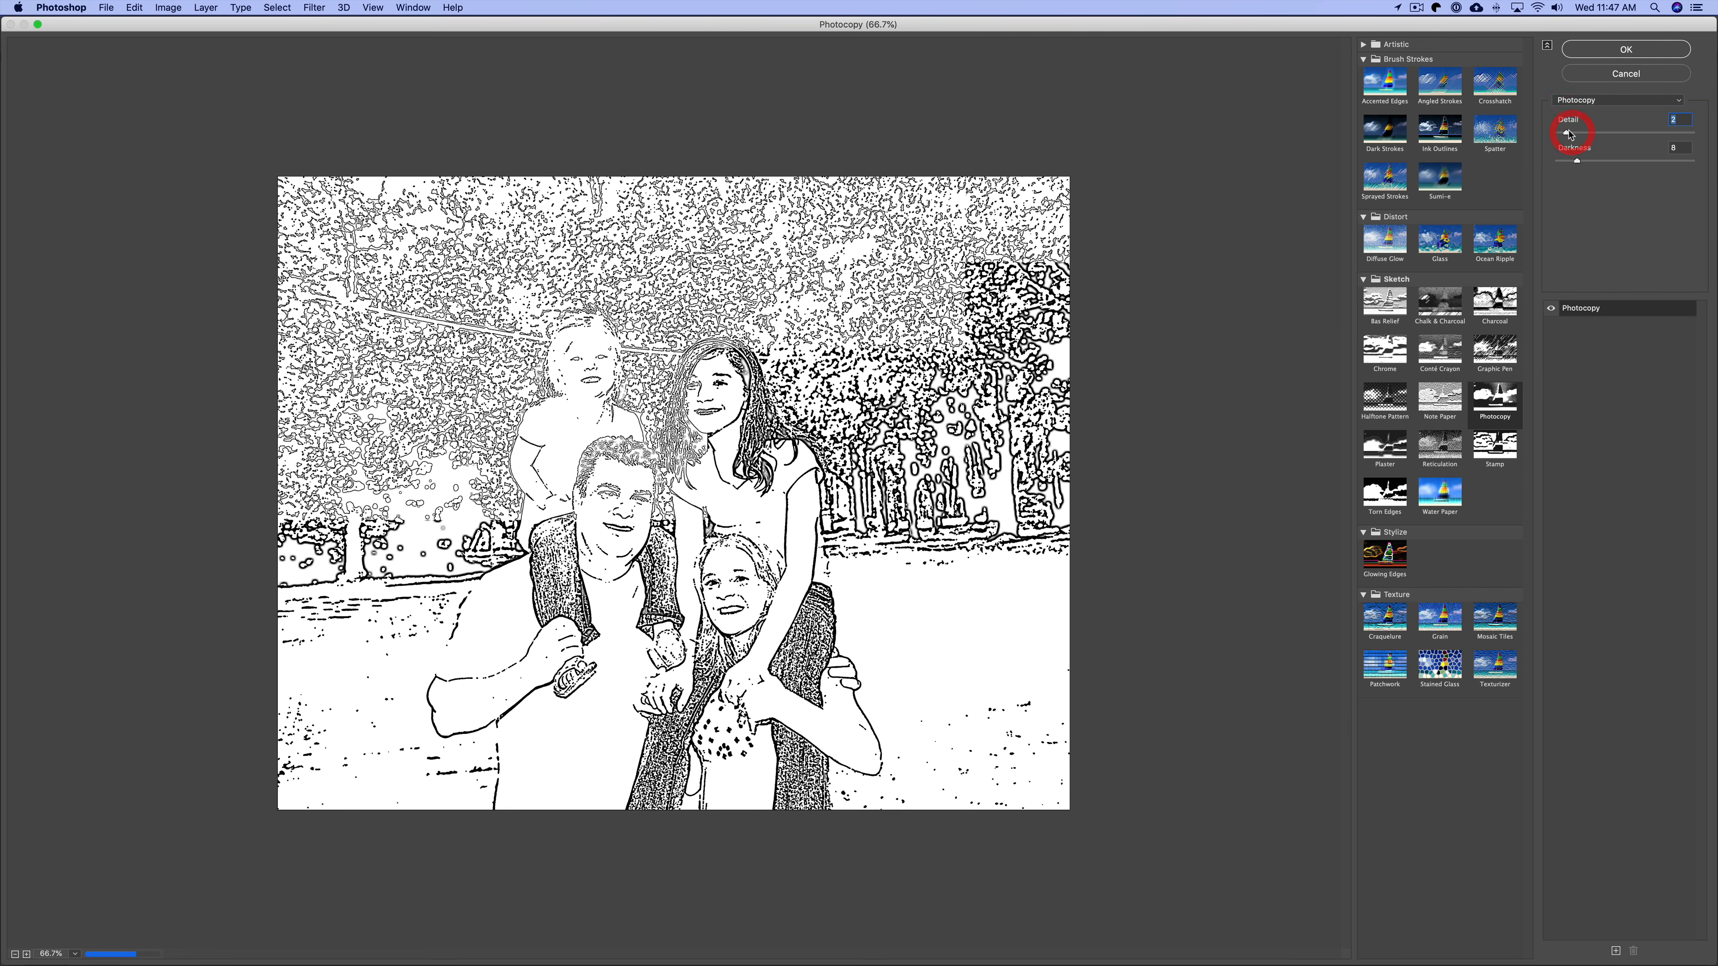
left_click(1595, 129)
left_click(1565, 161)
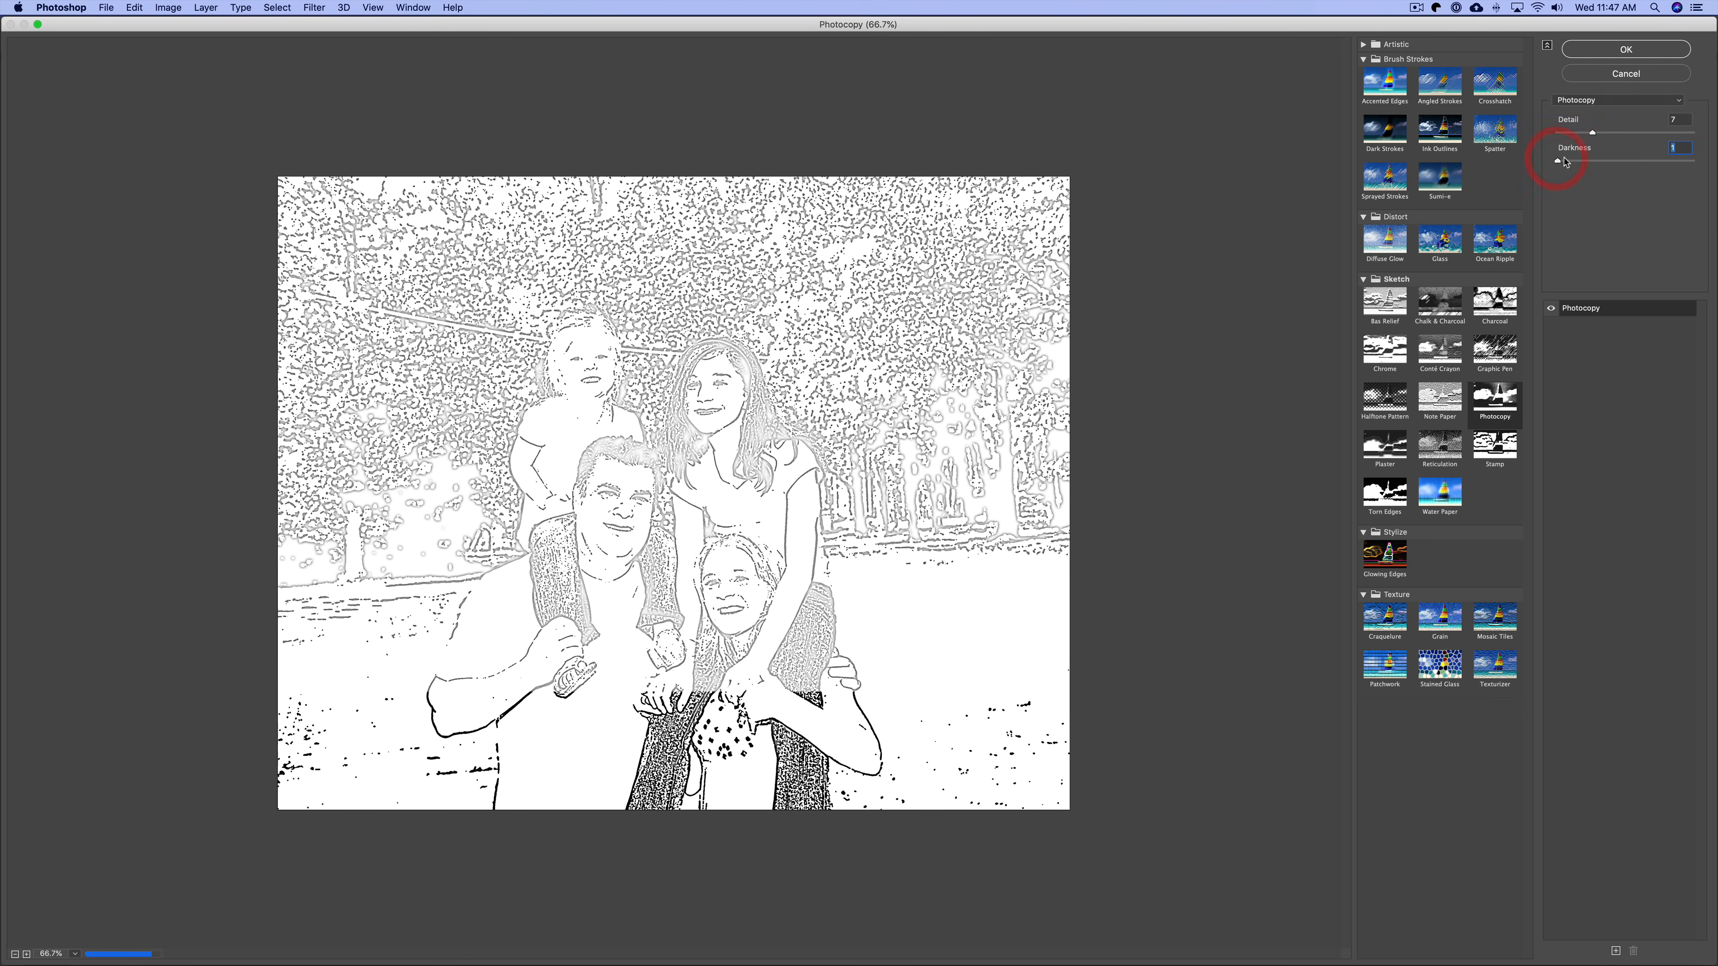
left_click_drag(1564, 161, 1587, 161)
left_click(1622, 161)
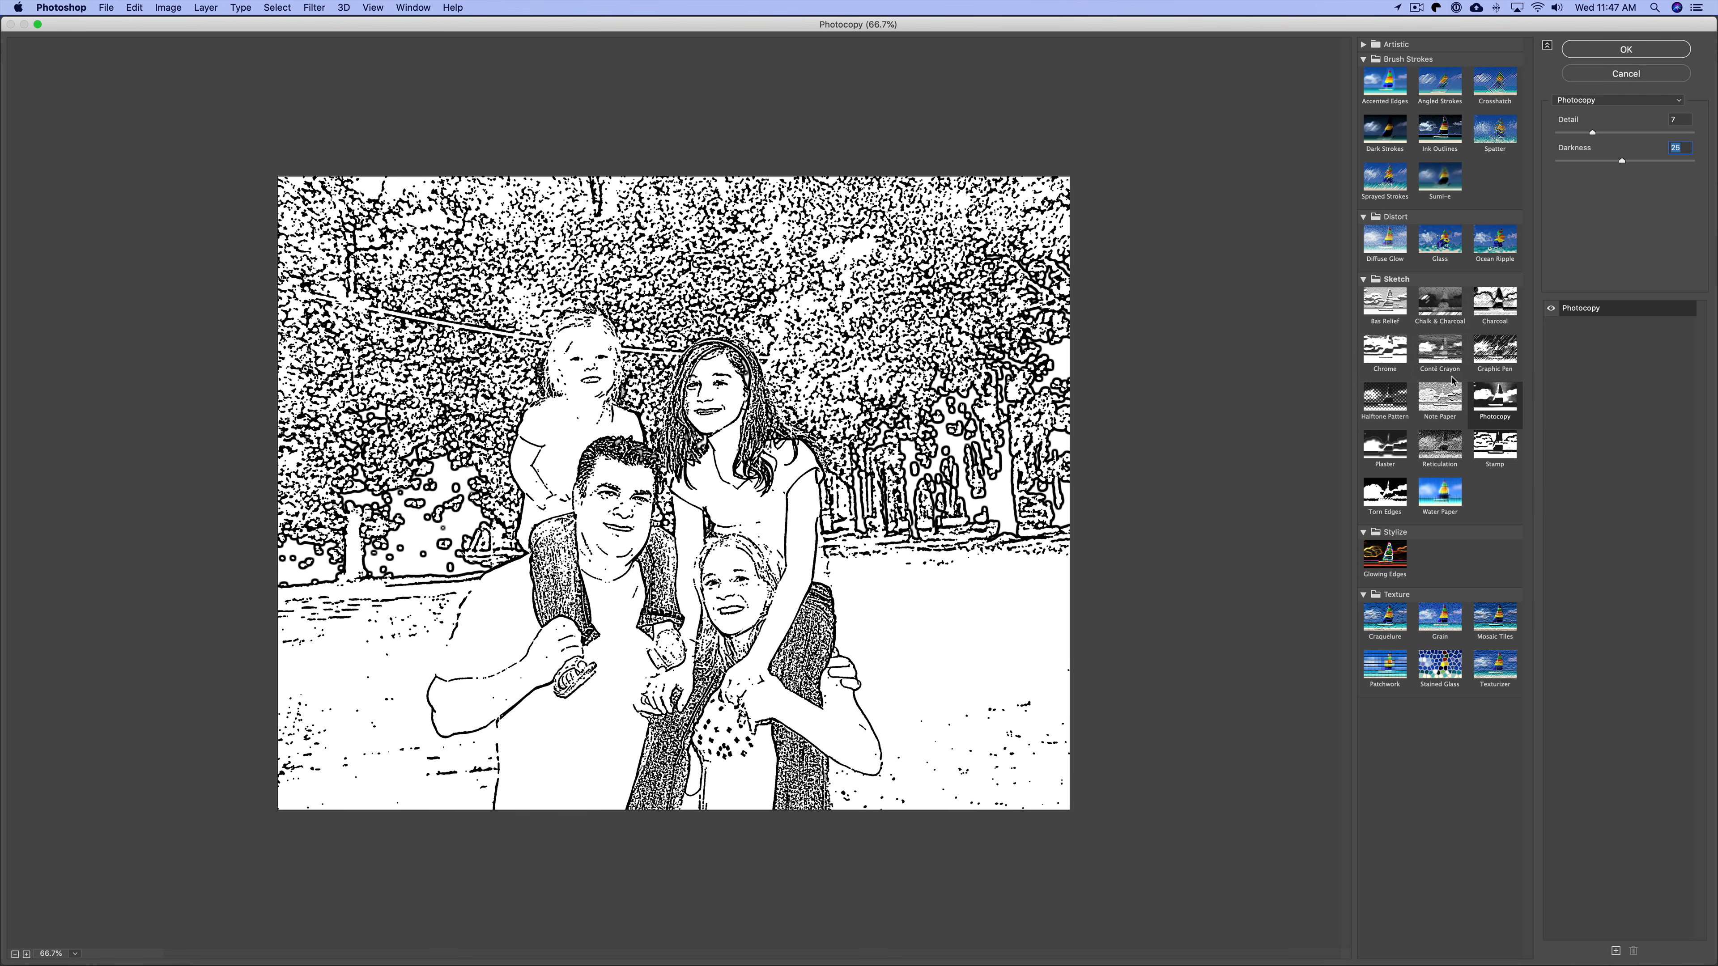
left_click(1494, 446)
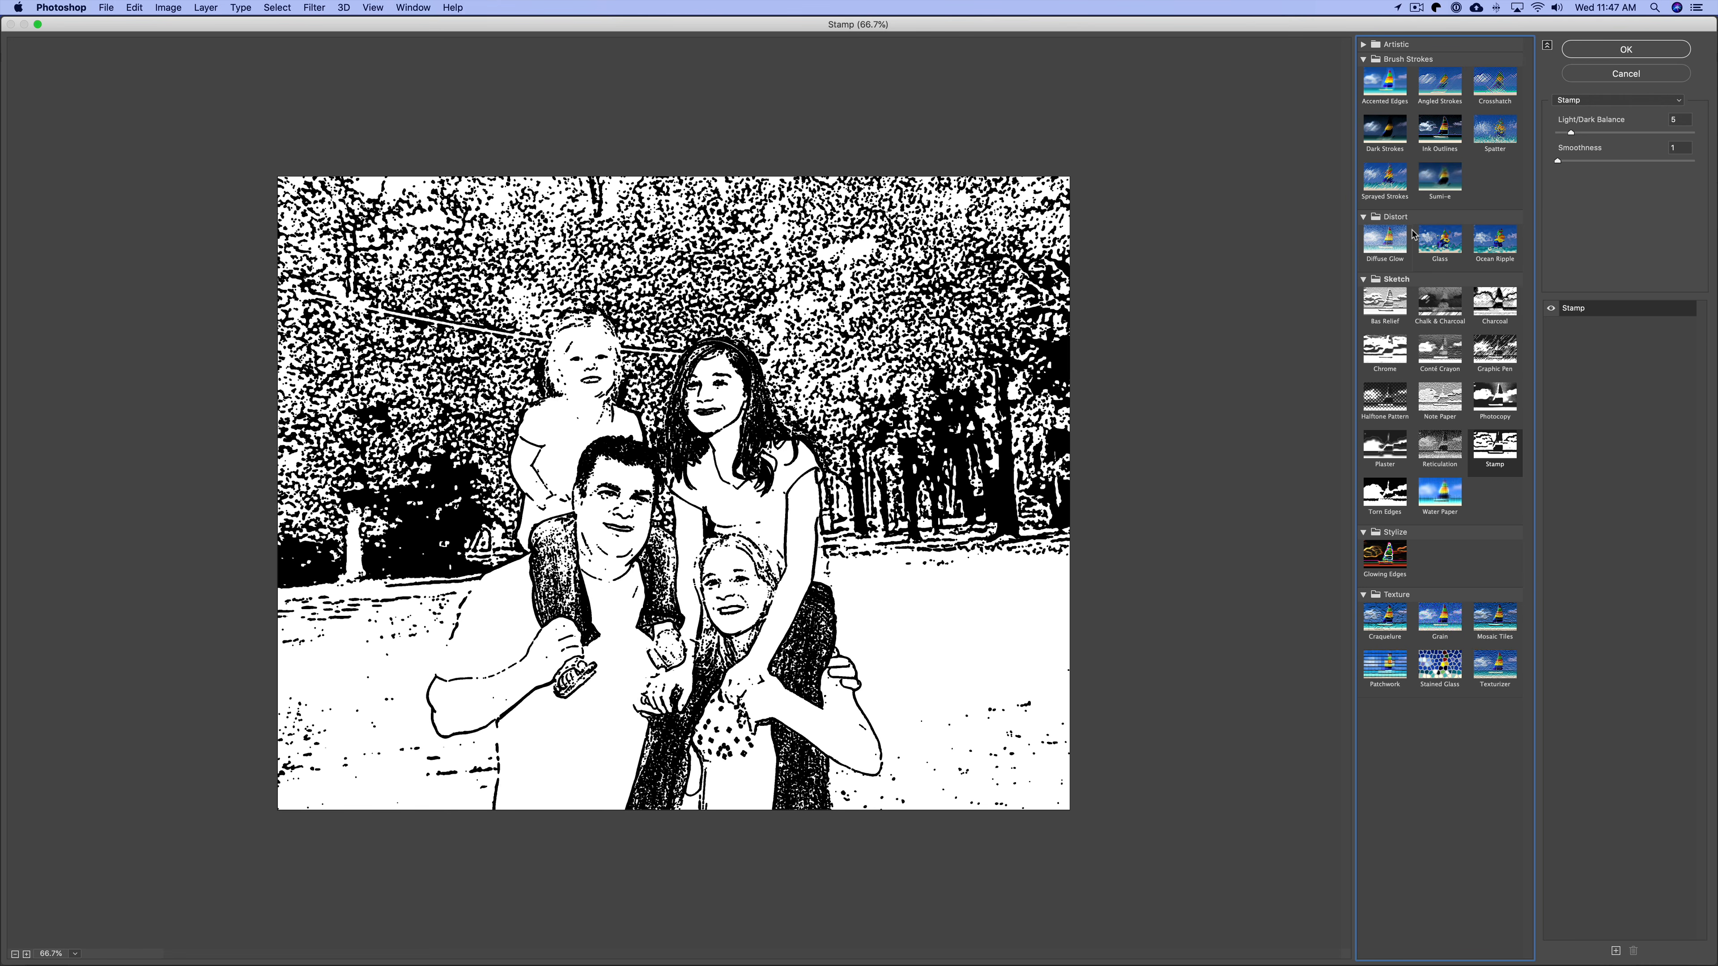
left_click(1593, 51)
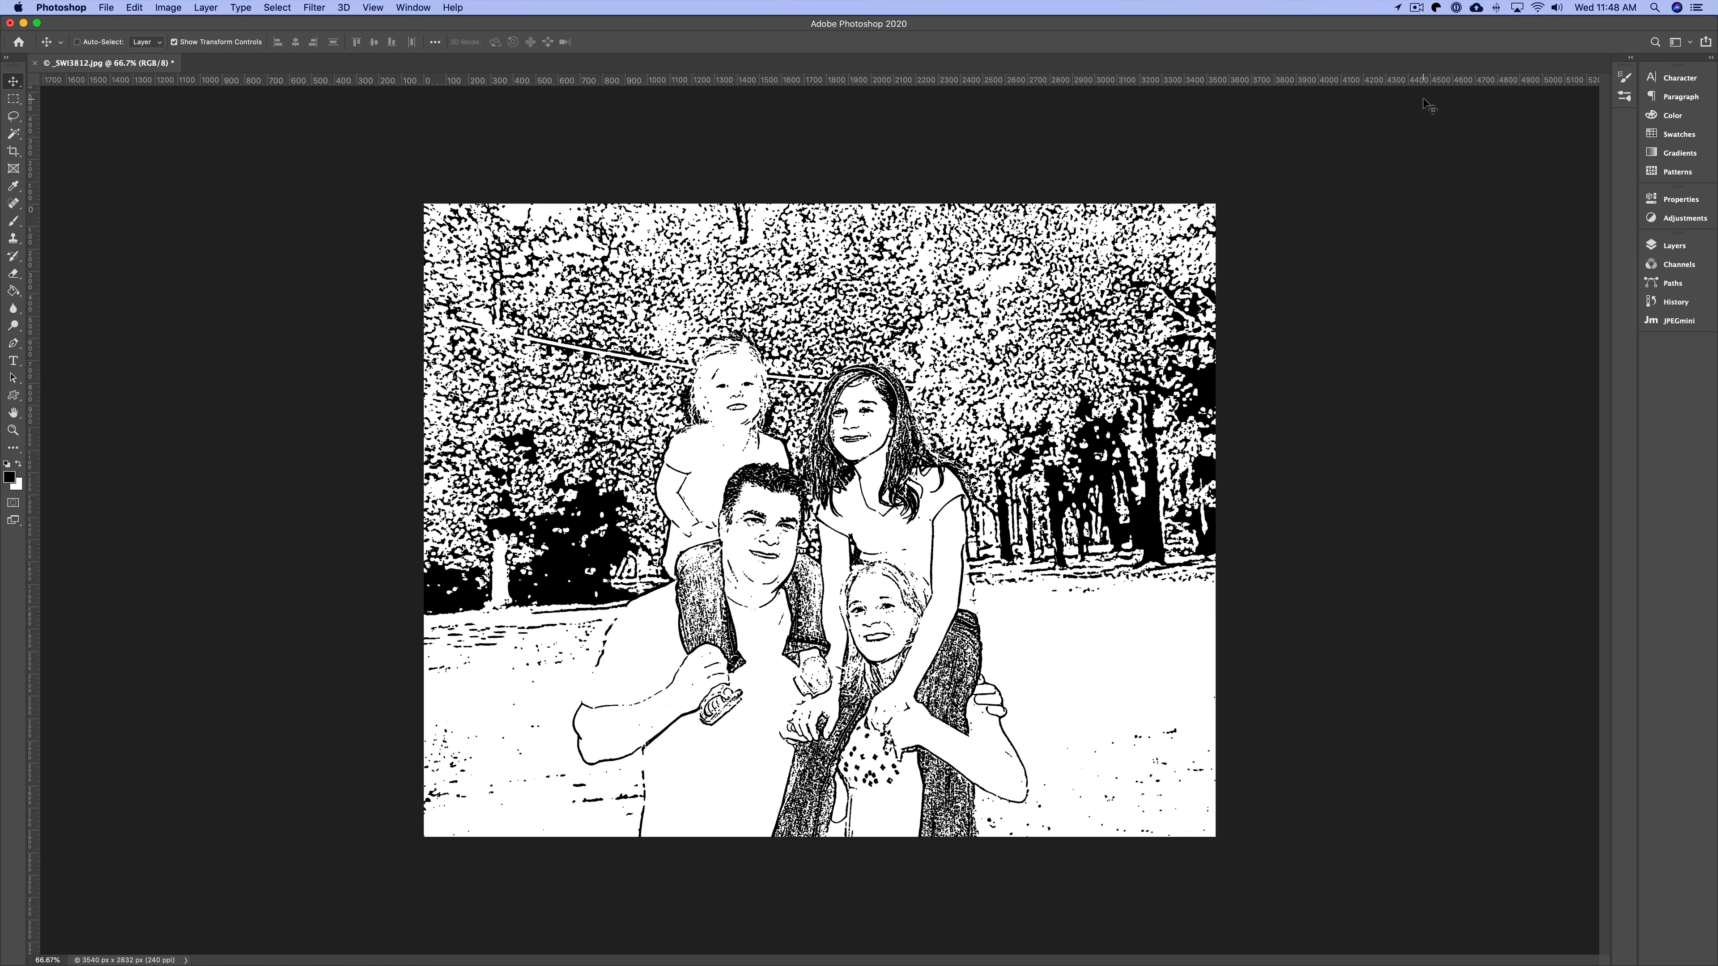